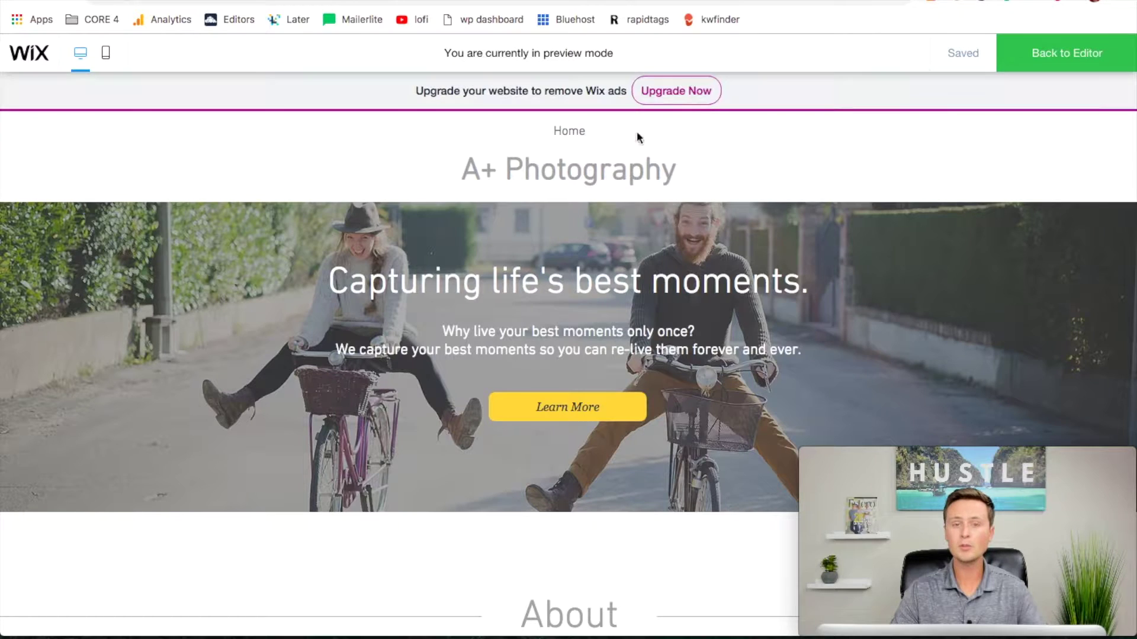
- Review the hero banner of the A+ Photography desktop preview and follow its Learn More link to the About section
scroll(768, 419, down, 5)
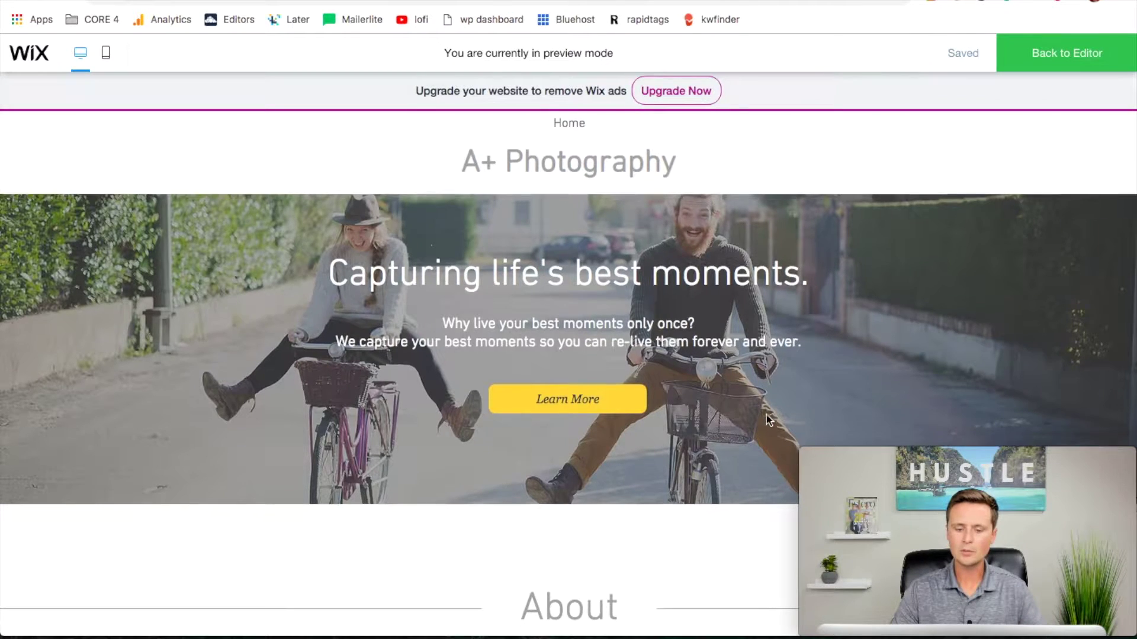
scroll(768, 419, up, 4)
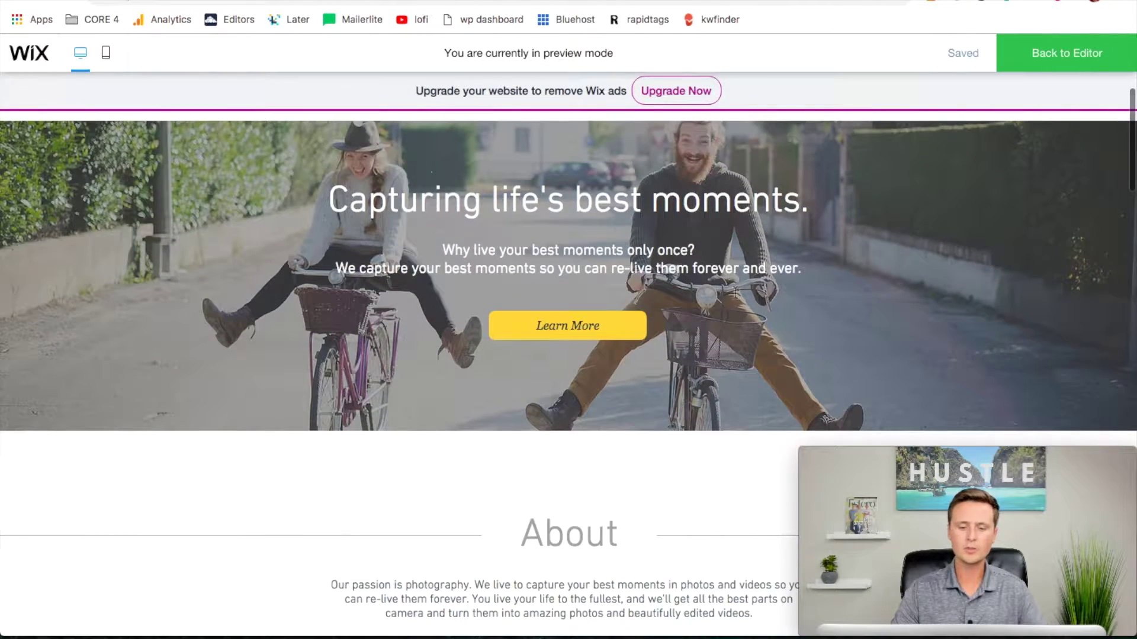
scroll(687, 382, down, 3)
scroll(688, 382, up, 4)
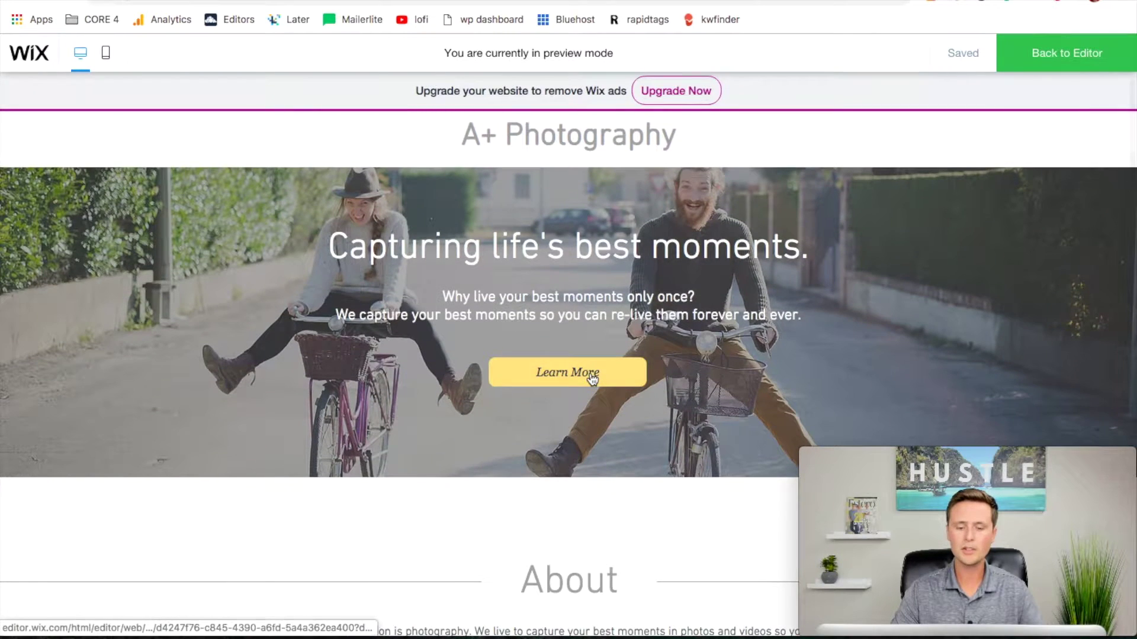
click(592, 377)
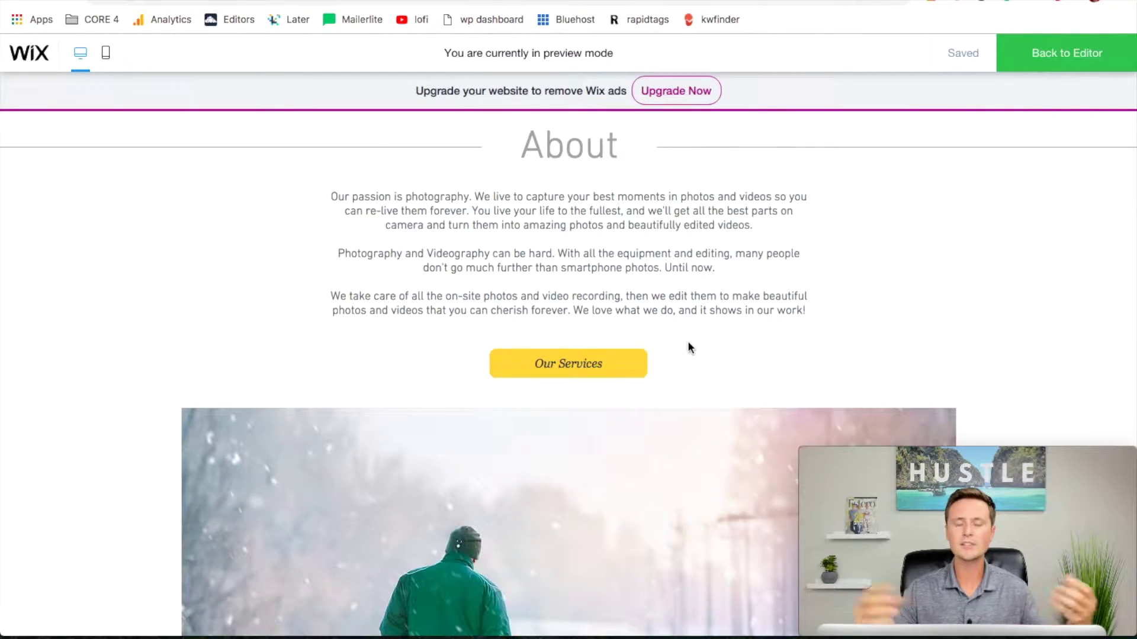
- Examine the desktop preview's layout from the hero banner through the About, Services, Work and Contact For Quote sections
scroll(745, 280, up, 1)
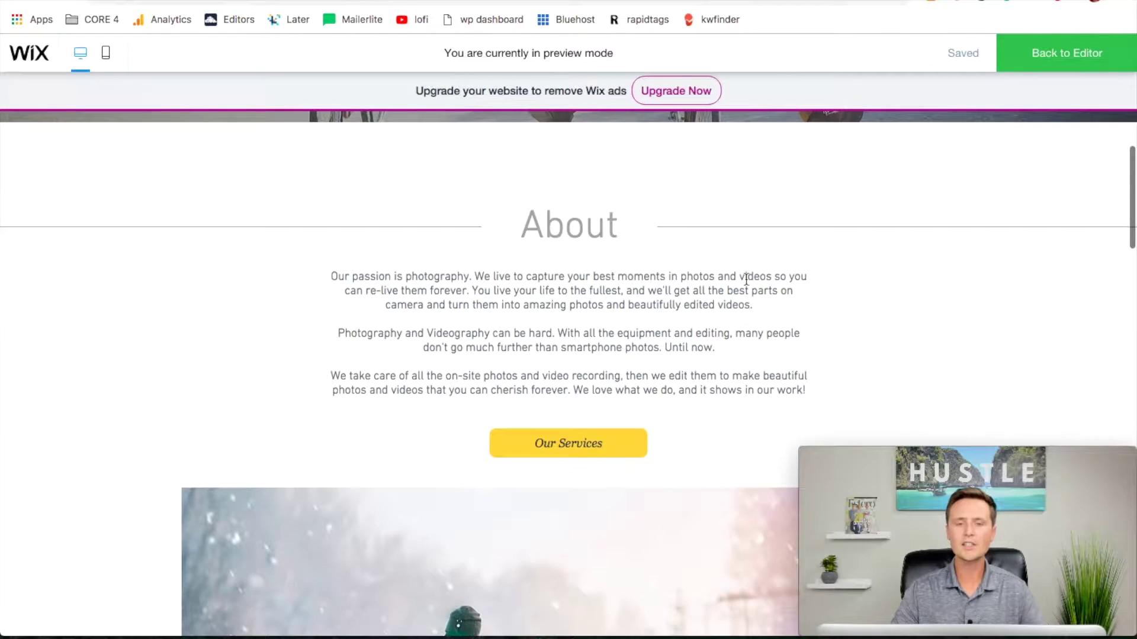
scroll(649, 272, up, 2)
scroll(648, 273, up, 3)
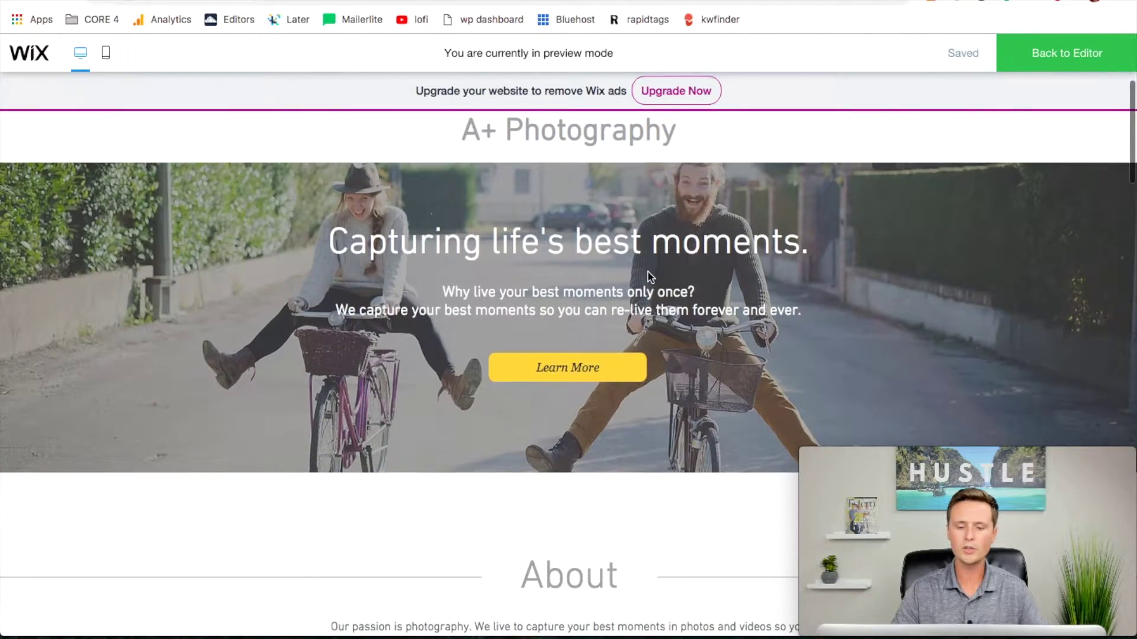
scroll(648, 272, down, 5)
scroll(648, 273, down, 12)
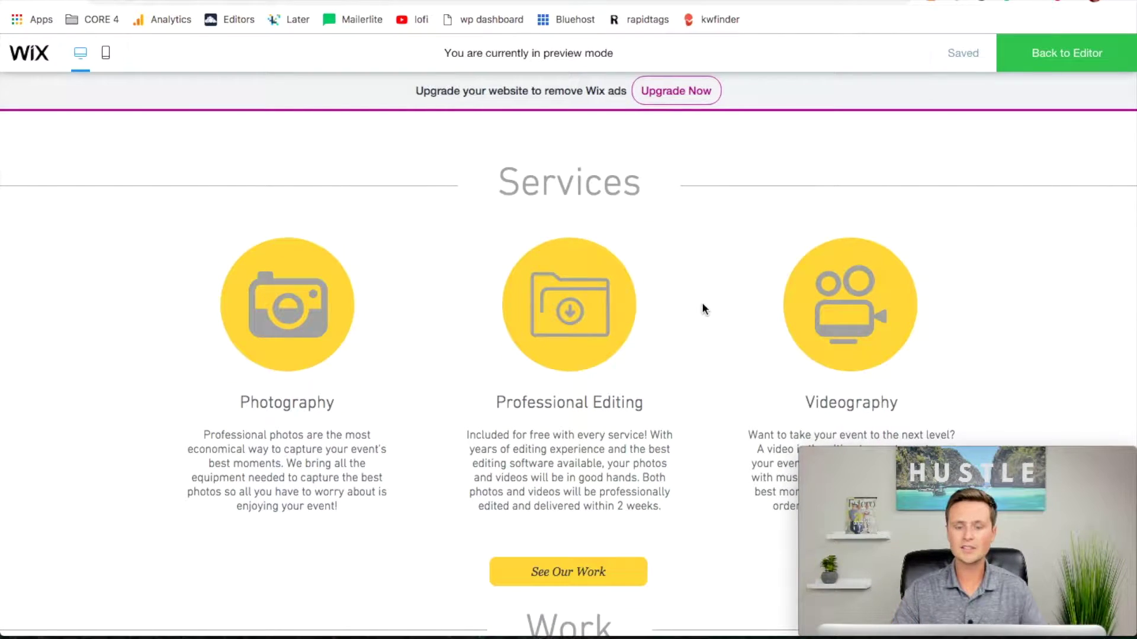
scroll(702, 305, down, 5)
scroll(703, 308, down, 3)
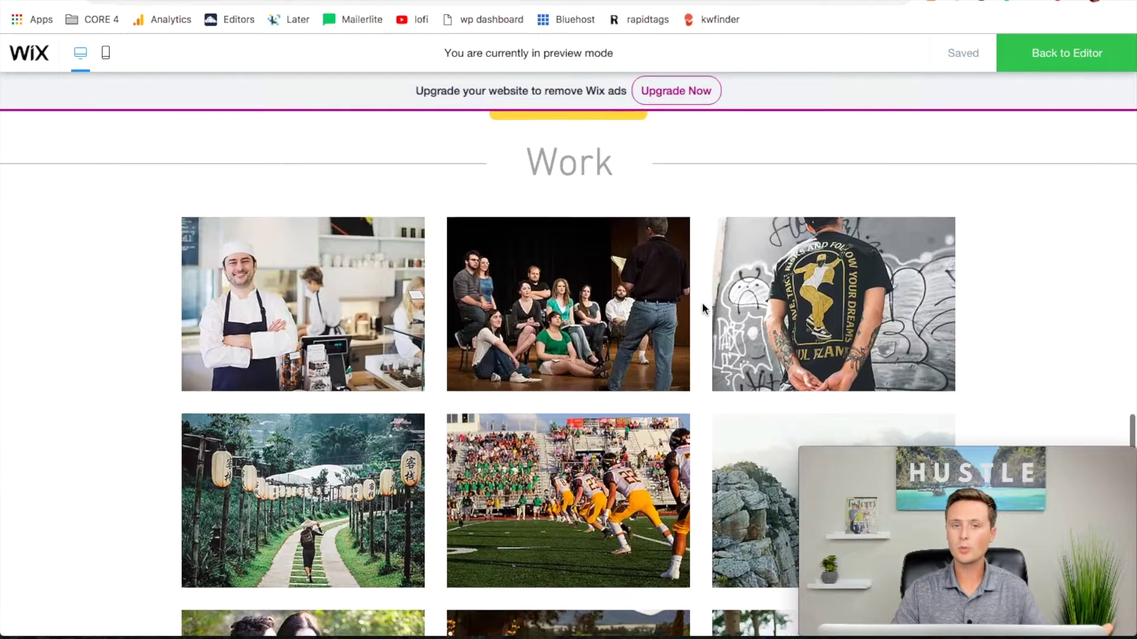
scroll(703, 308, down, 10)
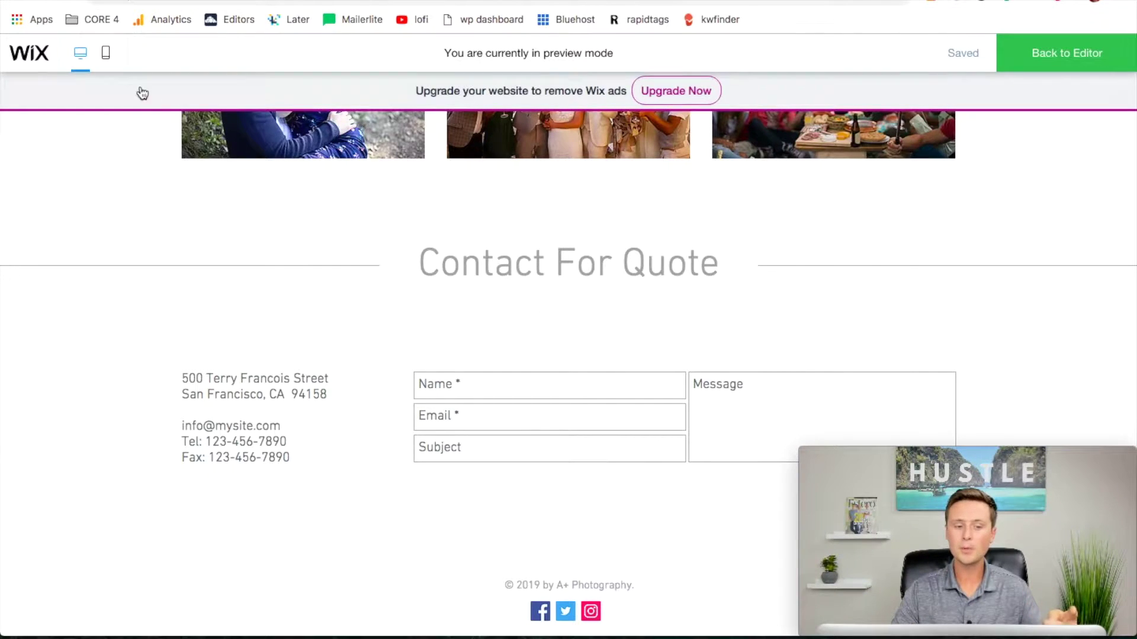
- Check the site's mobile preview from the contact form up to the header, and return to the desktop preview
click(107, 54)
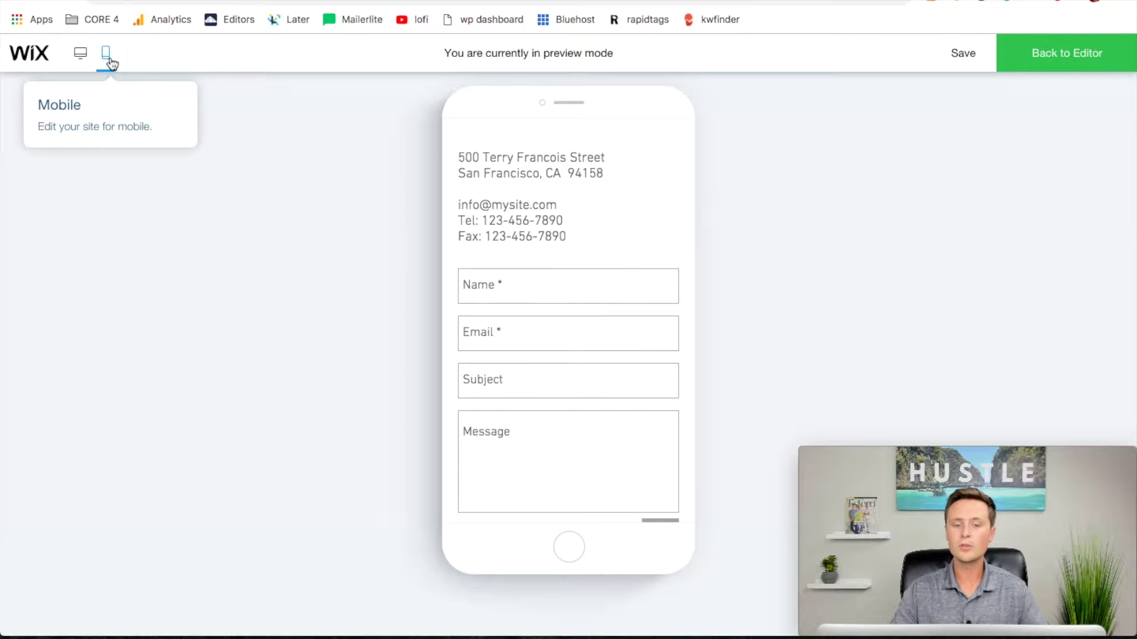
scroll(620, 328, up, 5)
scroll(620, 329, up, 15)
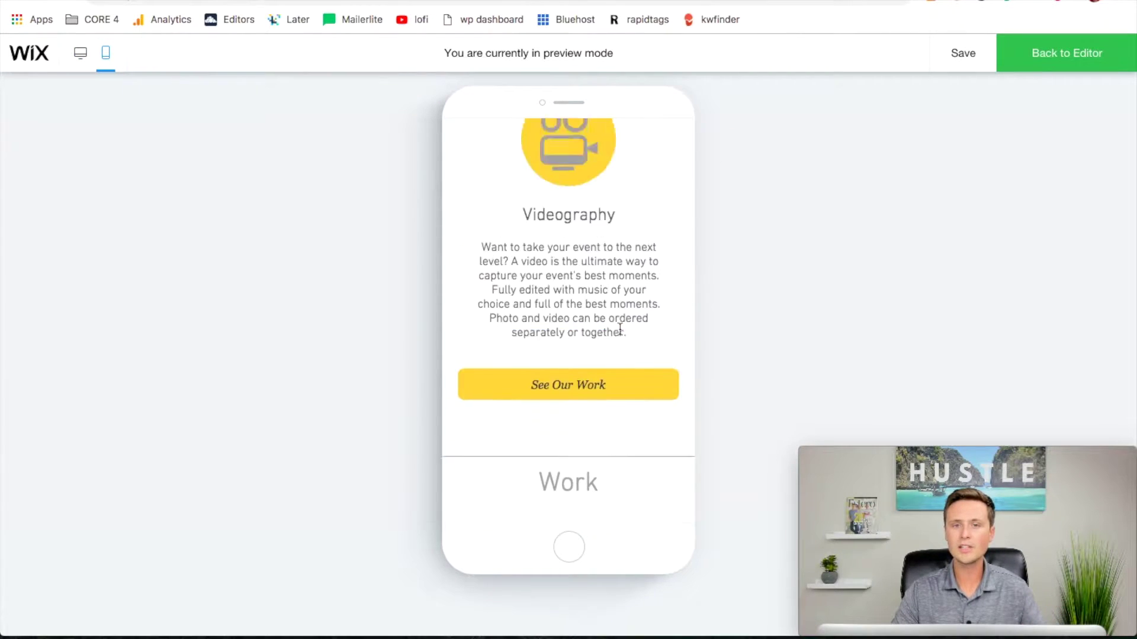
scroll(620, 328, up, 3)
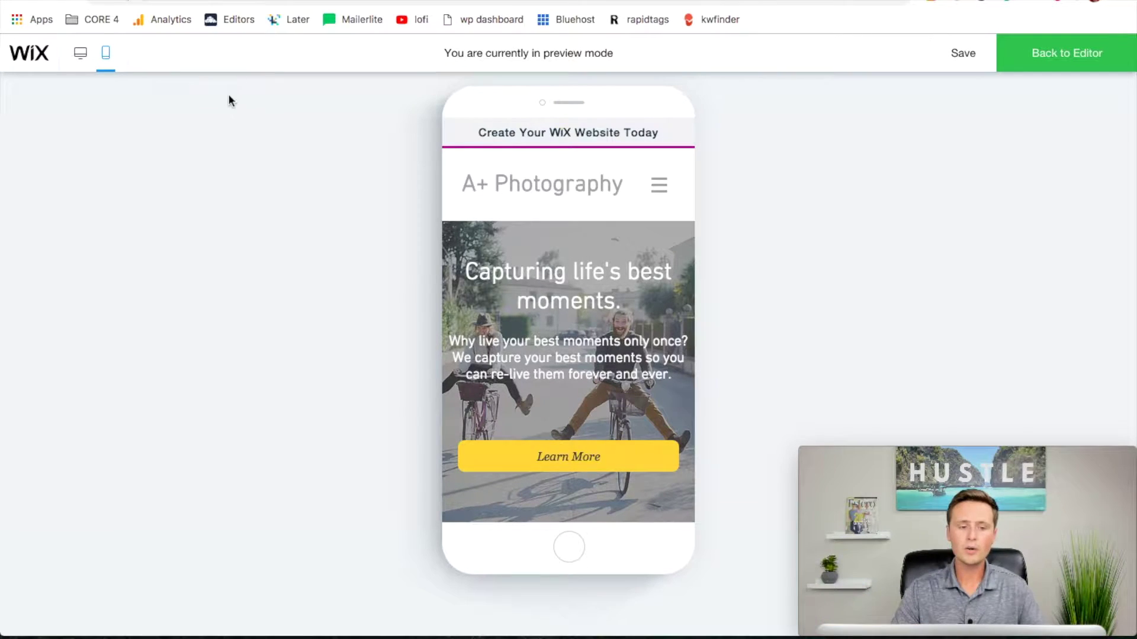
click(80, 53)
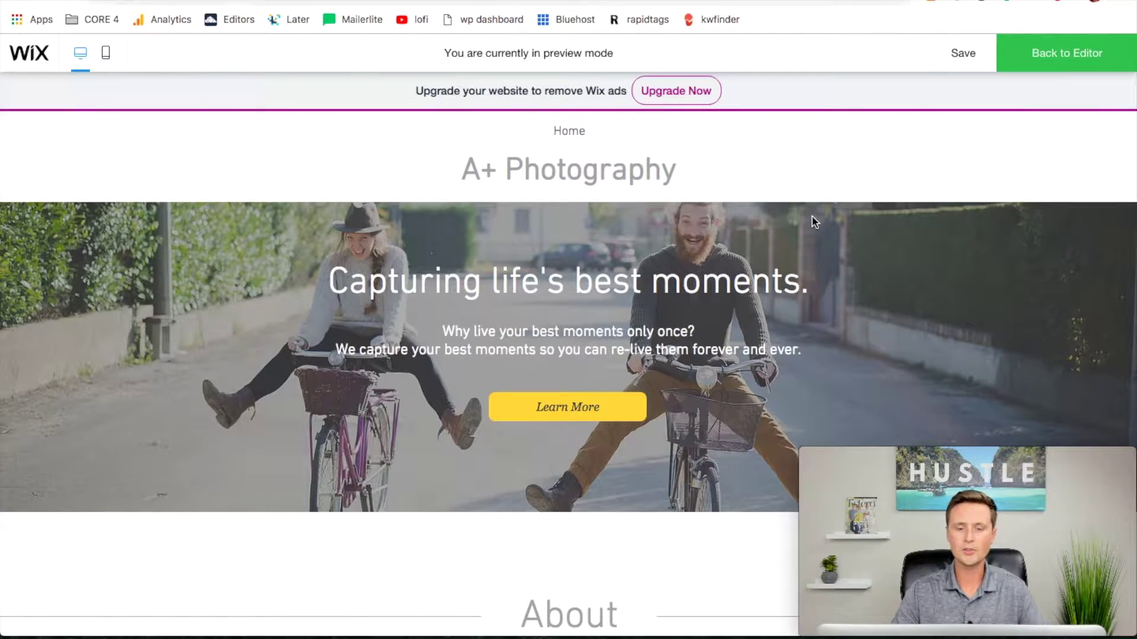
key(super+n)
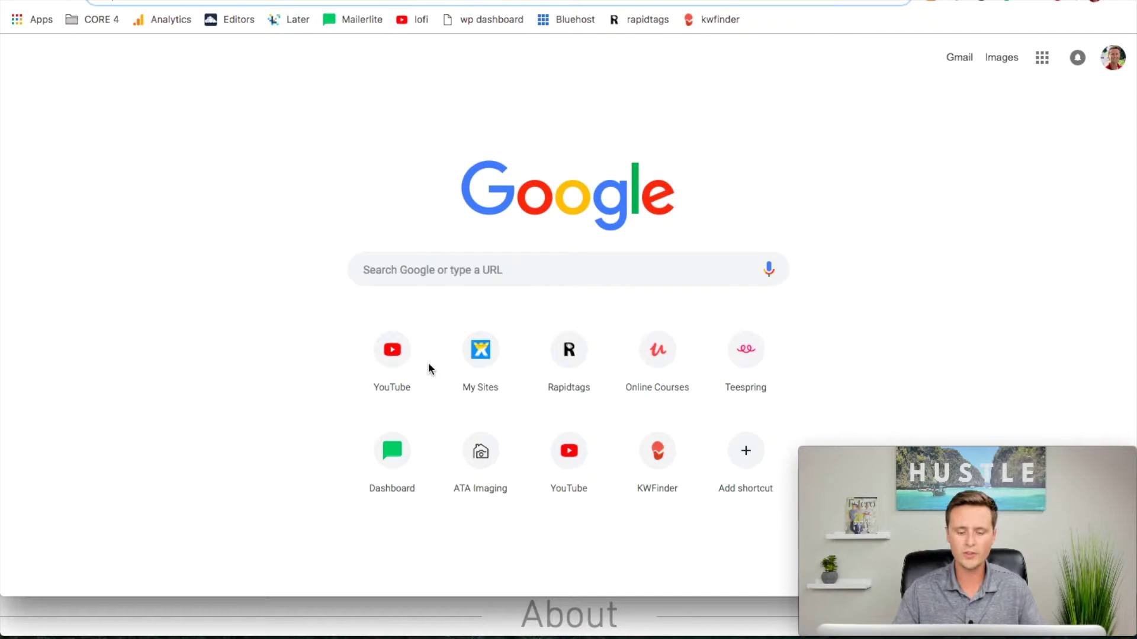
text(www.bit.l)
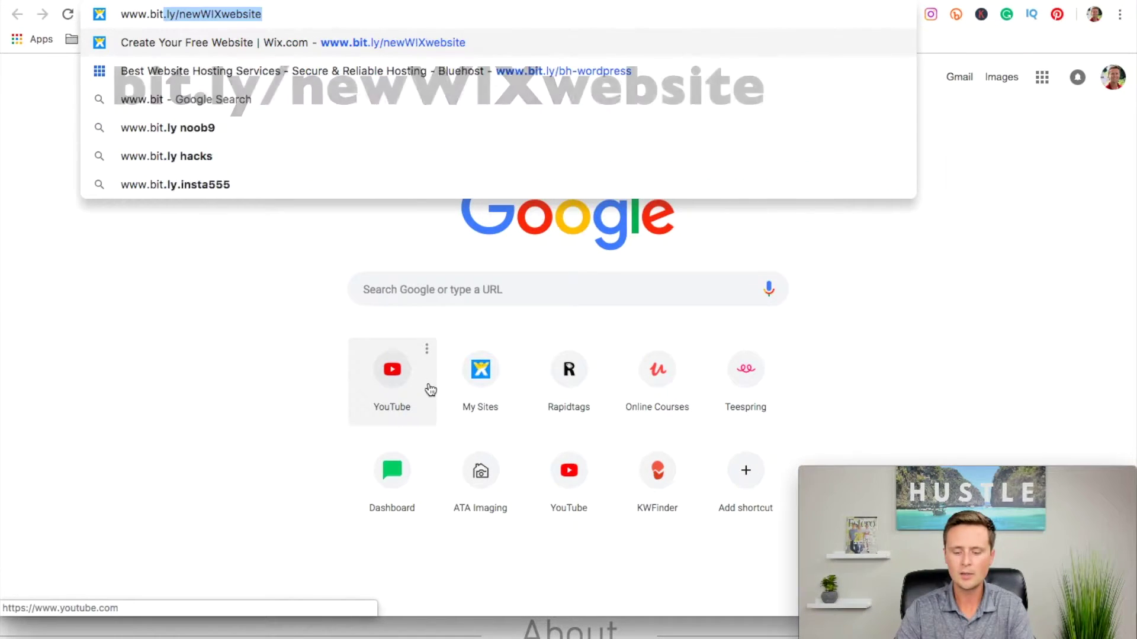
text(y/)
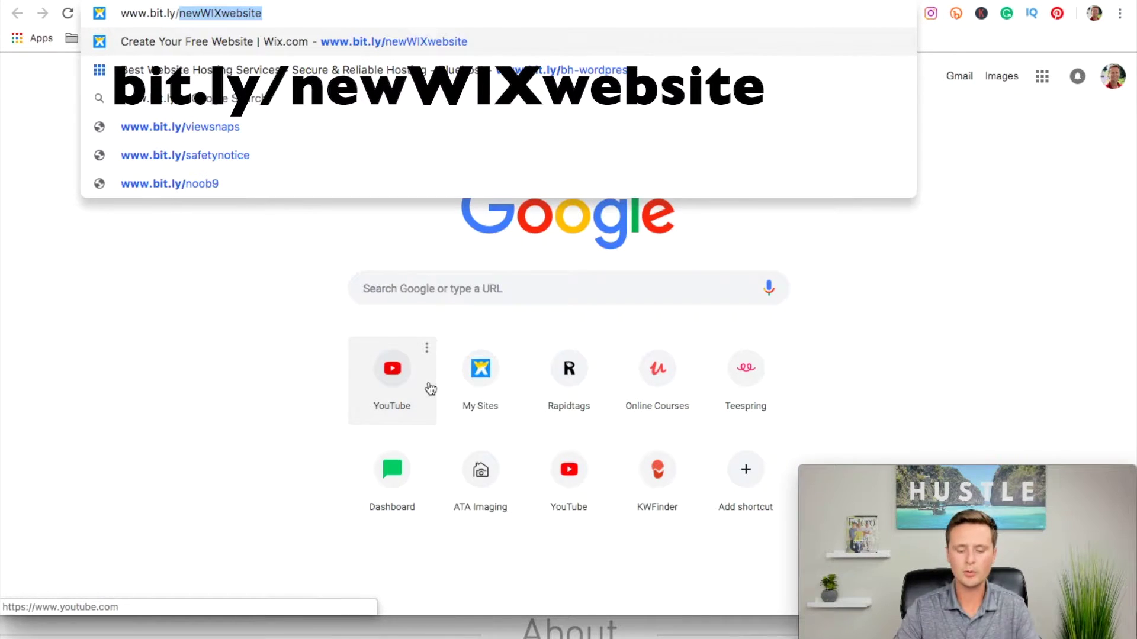
key(Right)
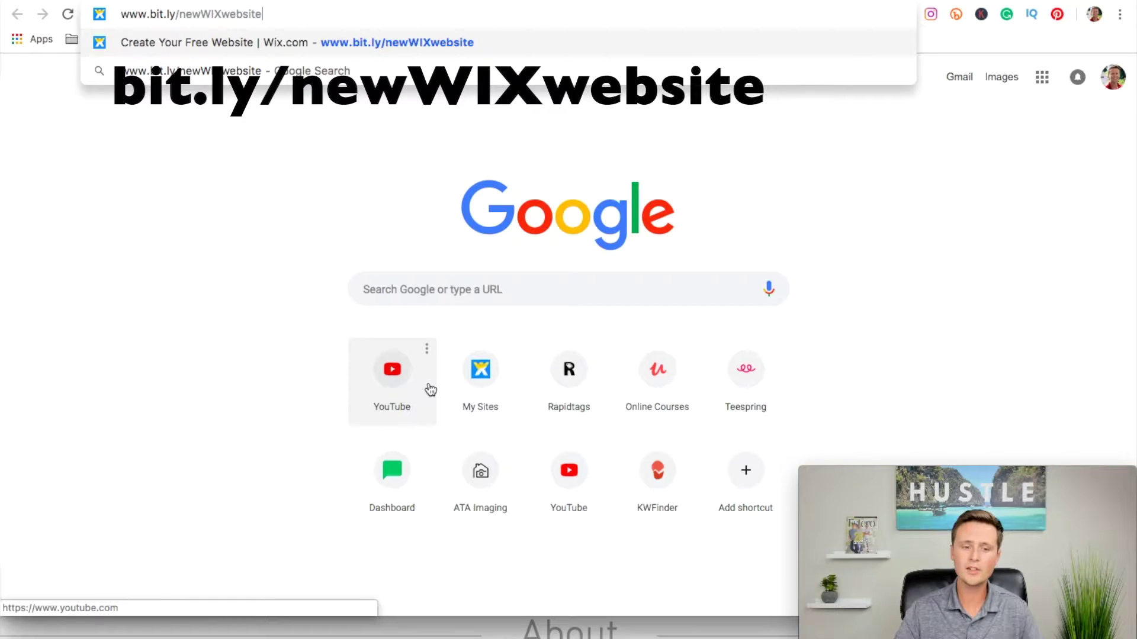
key(Return)
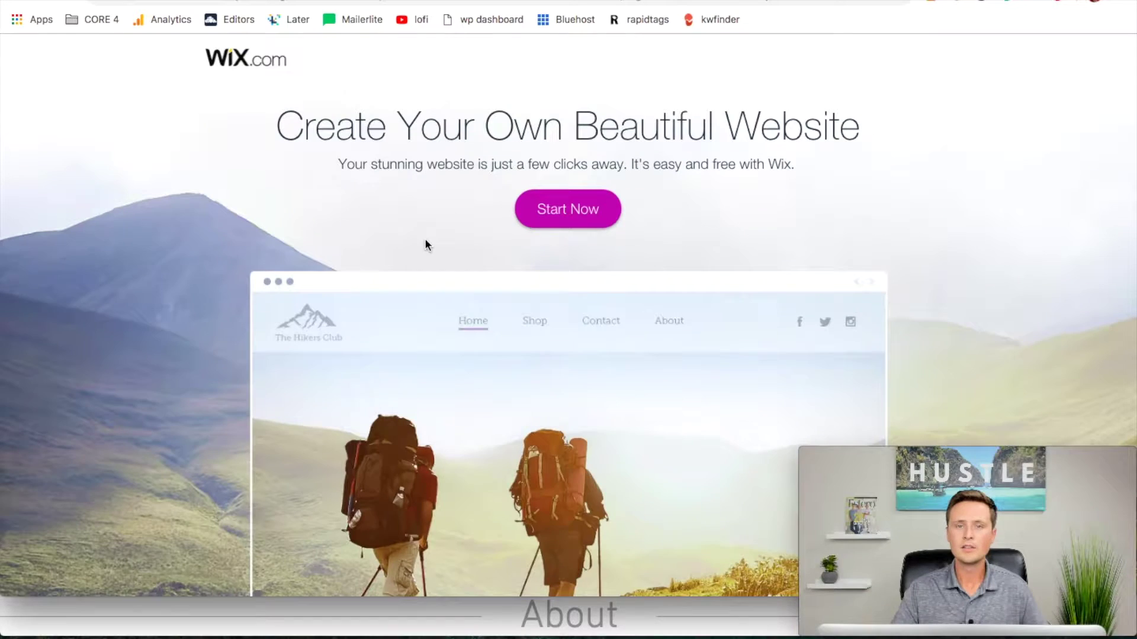
- Get started from the Choose a Stunning Template section and log in to Wix with the prefilled account credentials
scroll(427, 244, down, 5)
scroll(424, 243, up, 4)
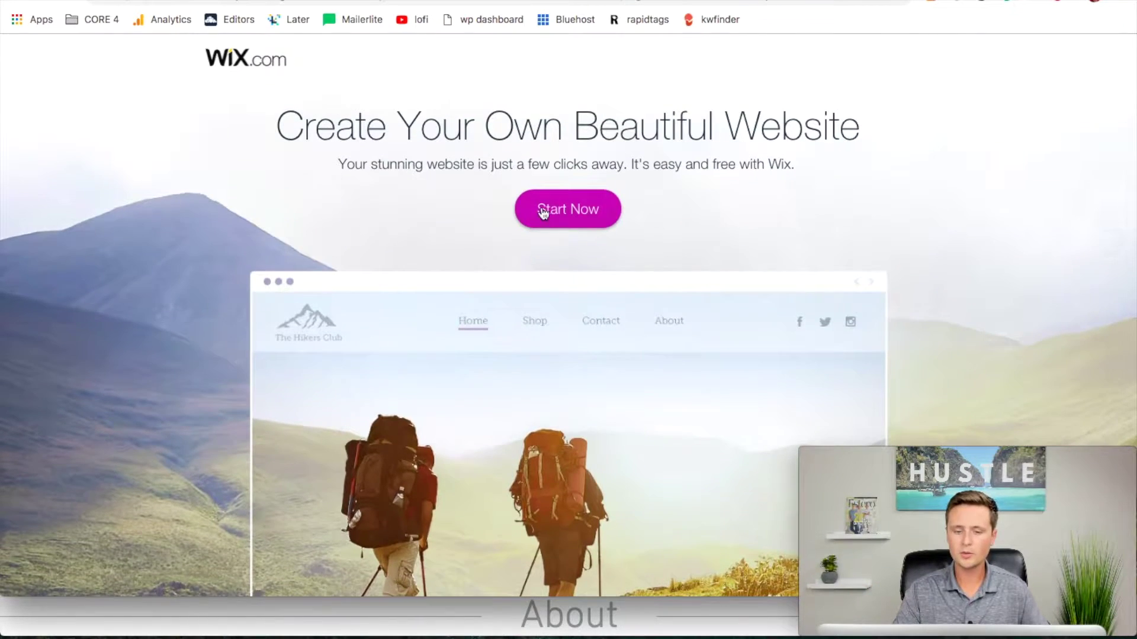
scroll(599, 225, down, 7)
scroll(599, 227, down, 7)
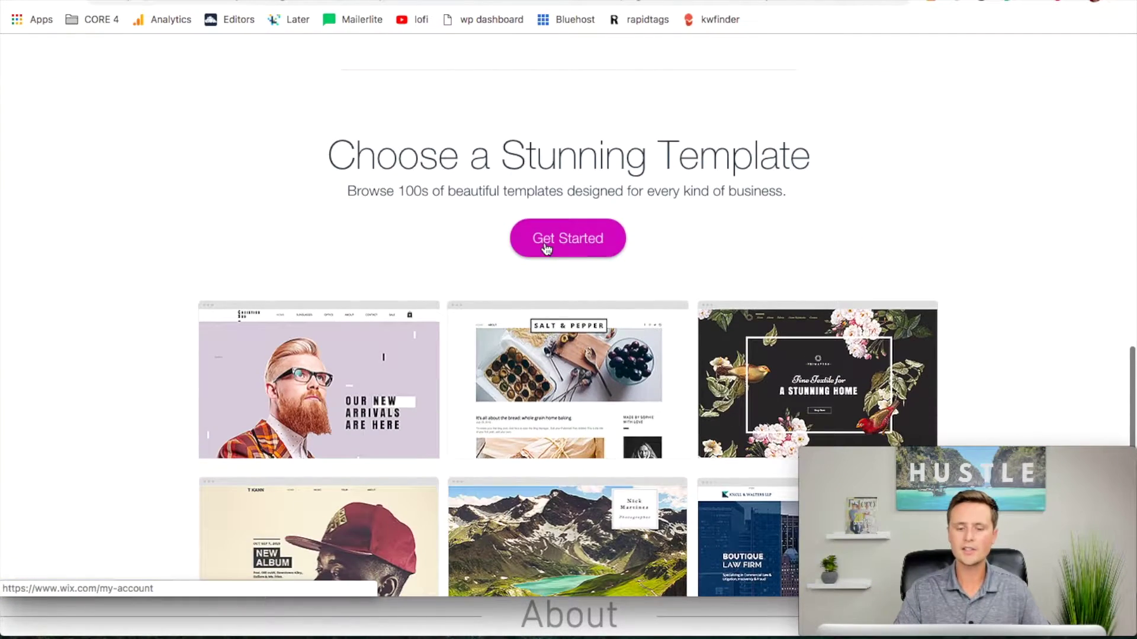
click(569, 245)
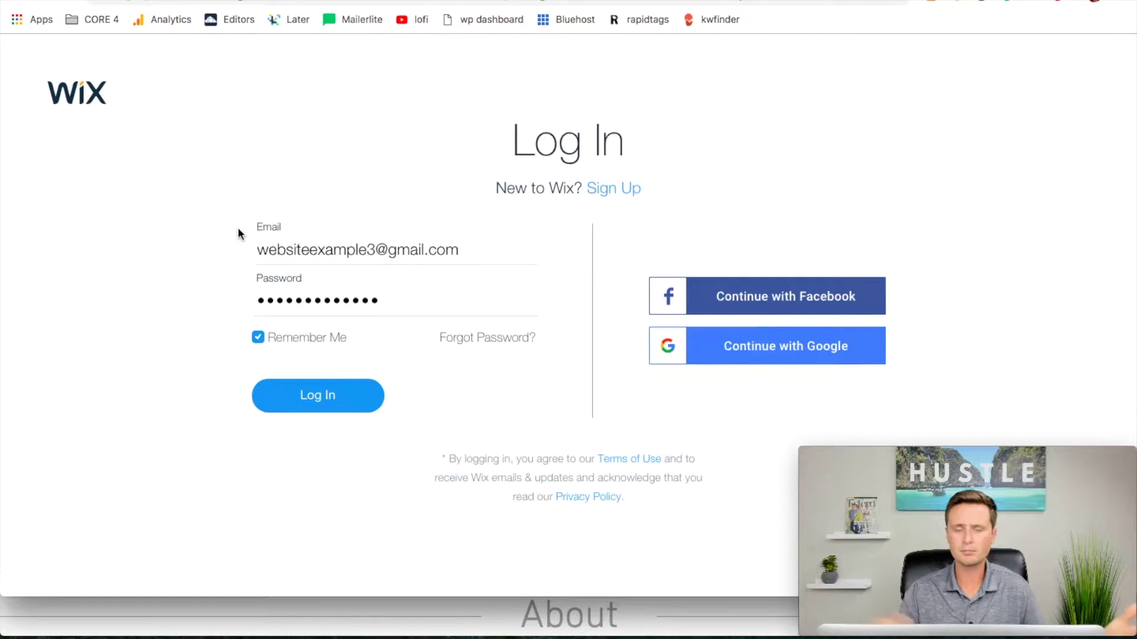
click(320, 406)
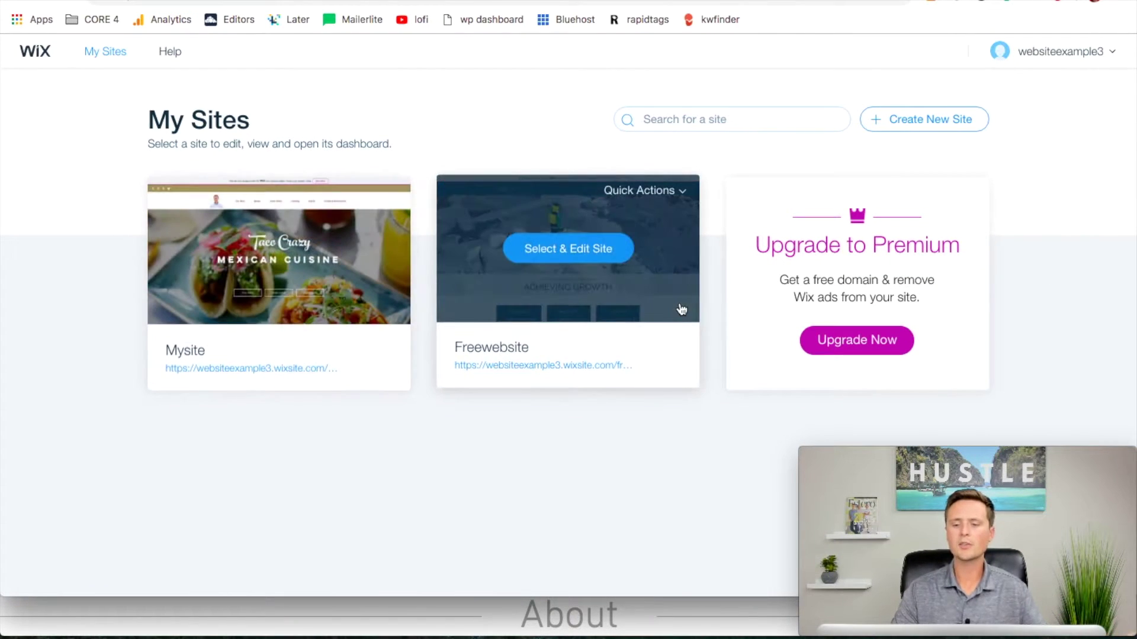
- Create a new site of the Business kind and choose to build it from a template with the Wix Editor
click(922, 125)
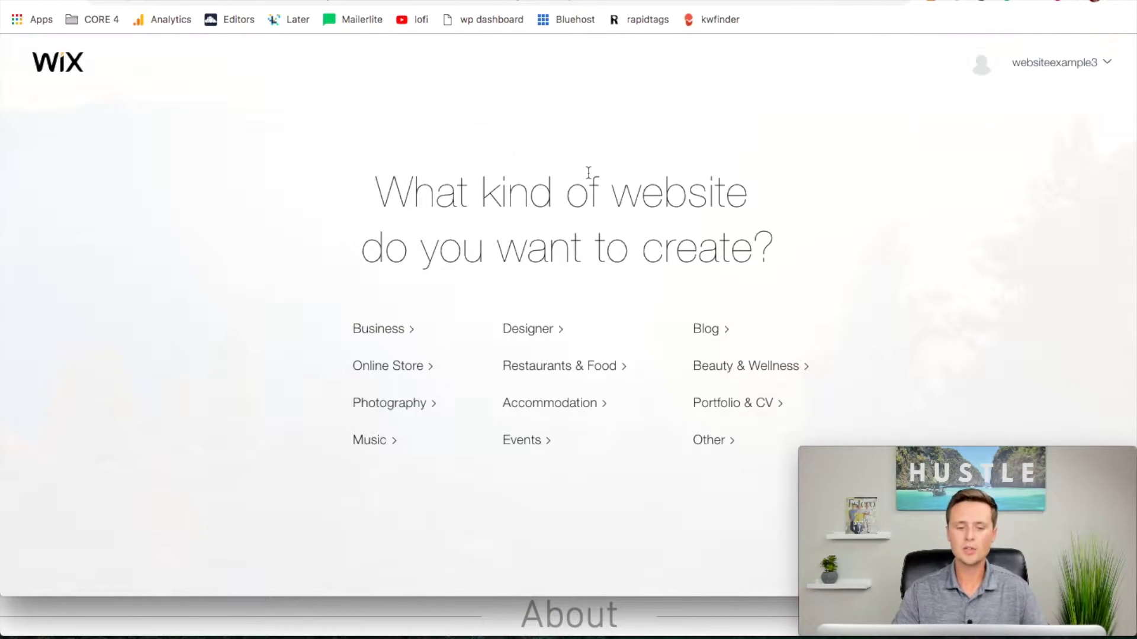
click(379, 328)
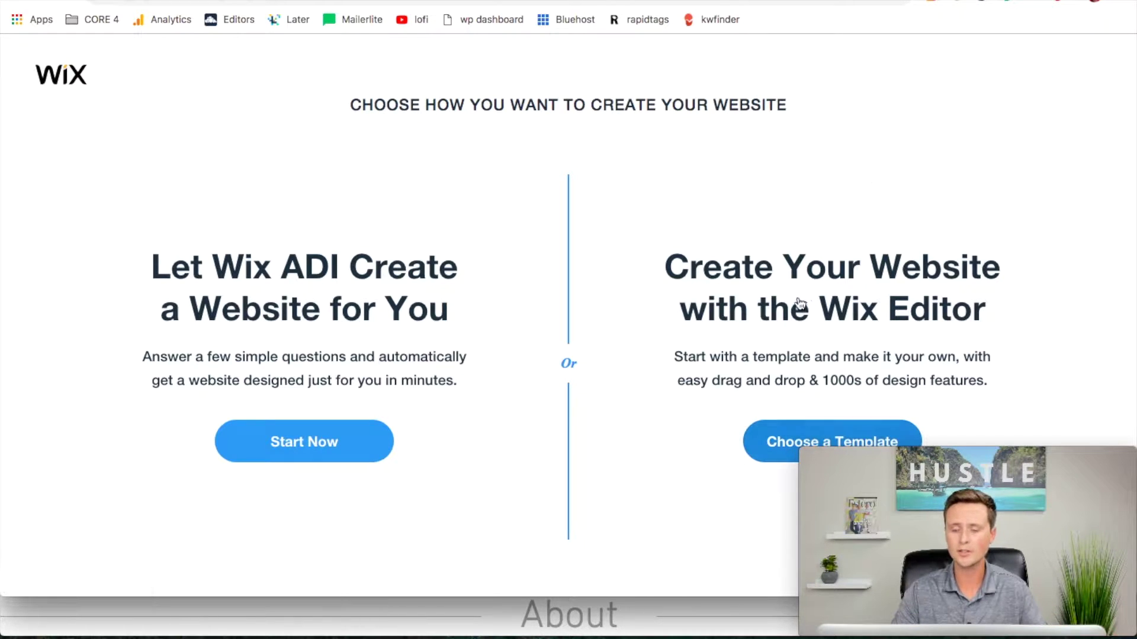
click(783, 444)
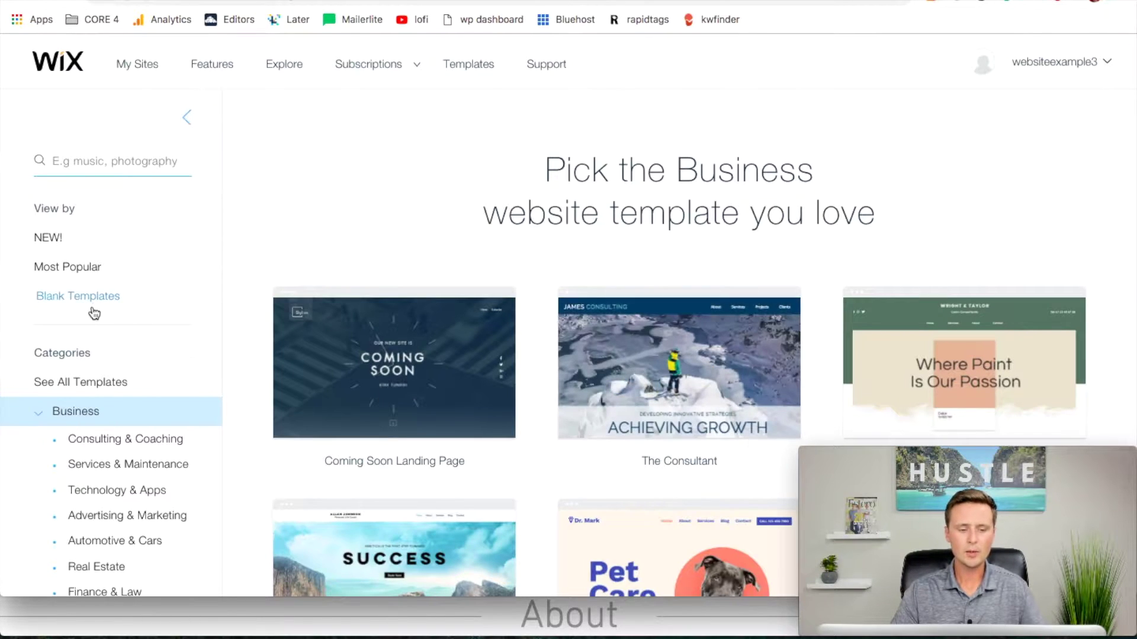
- Show the blank templates and open the One Page Layout template for editing
click(76, 297)
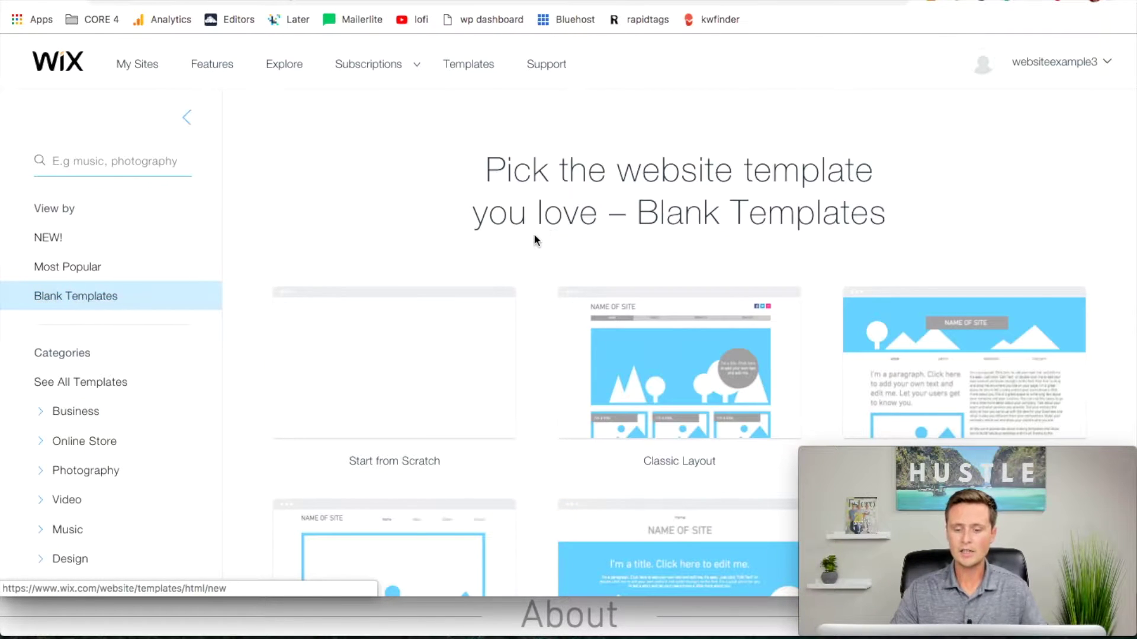
scroll(534, 233, down, 5)
mouse_move(732, 272)
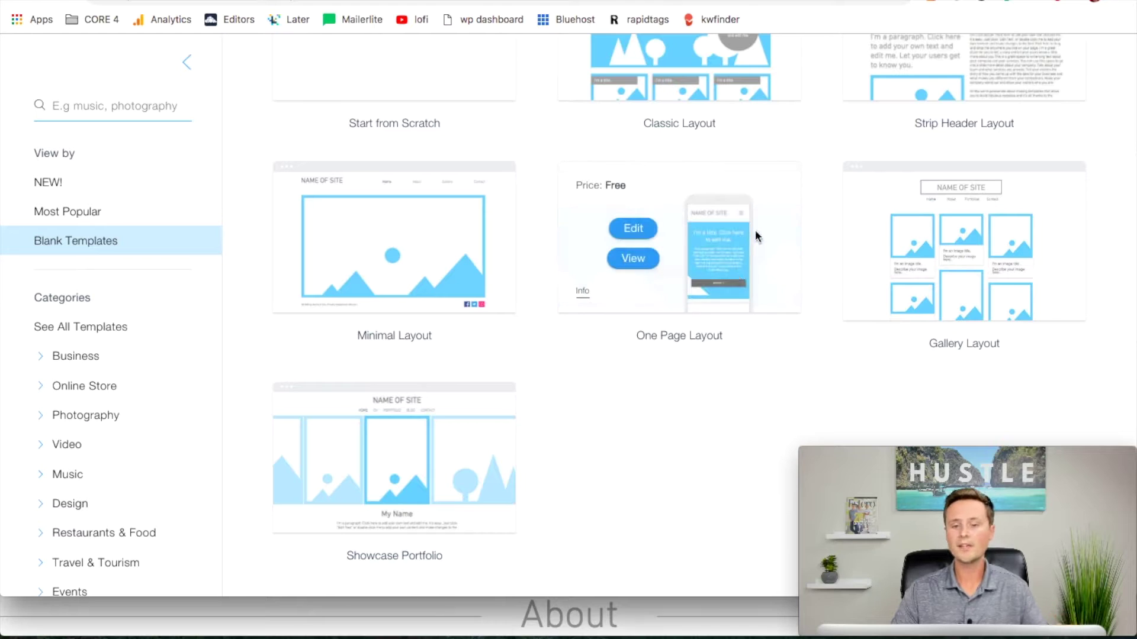
click(633, 230)
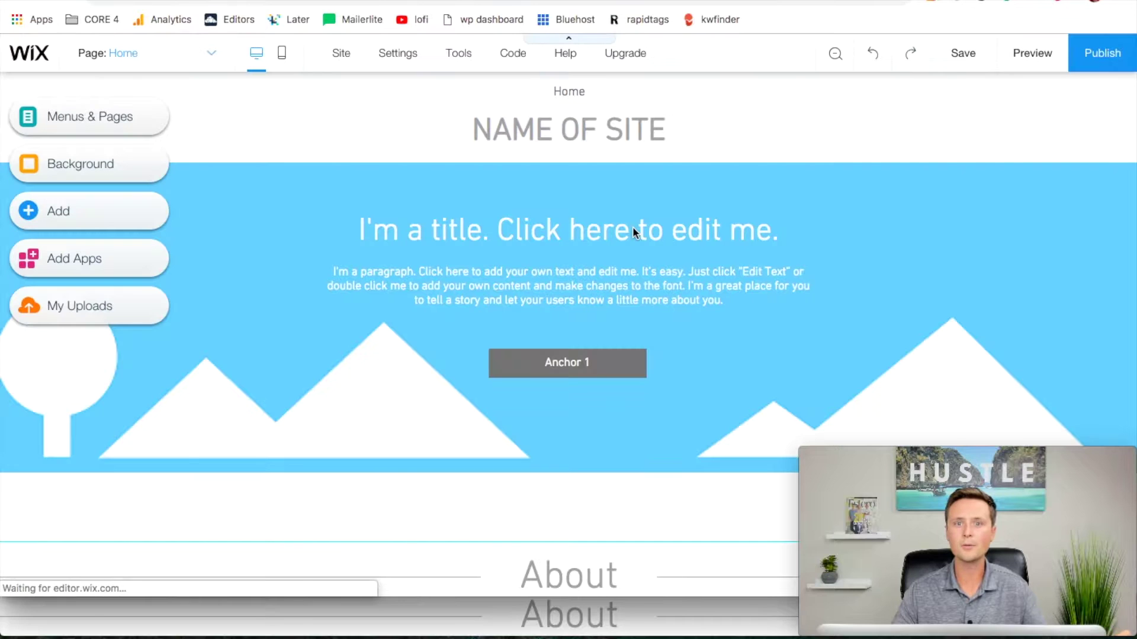
- Look over the template's sections and replace the NAME OF SITE heading with "A+ Photography"
scroll(633, 227, down, 15)
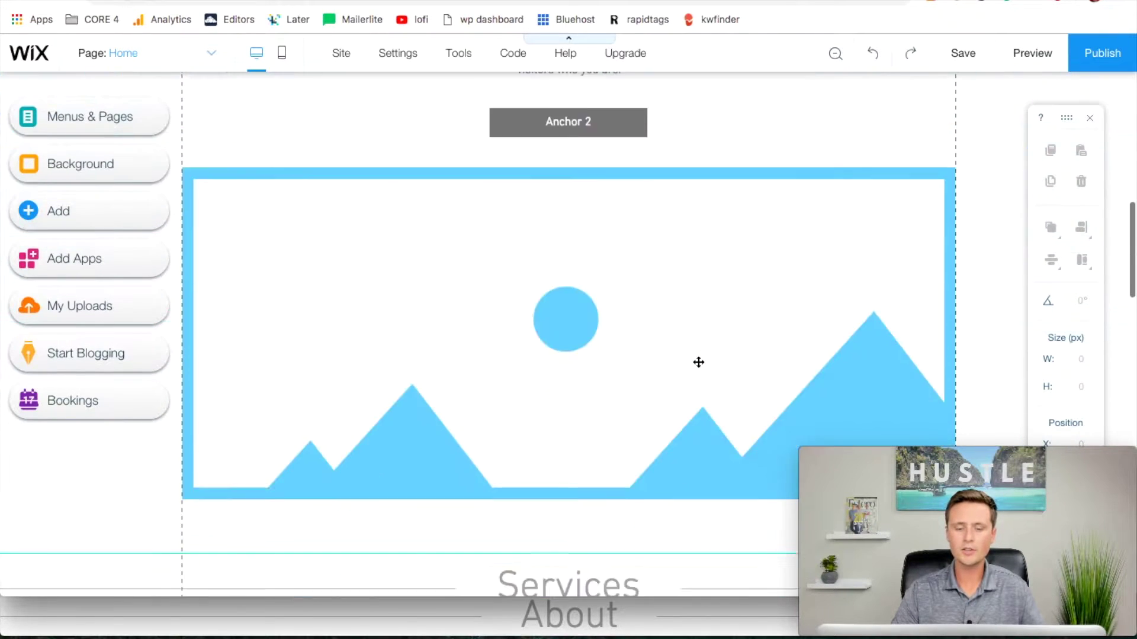
scroll(699, 362, down, 10)
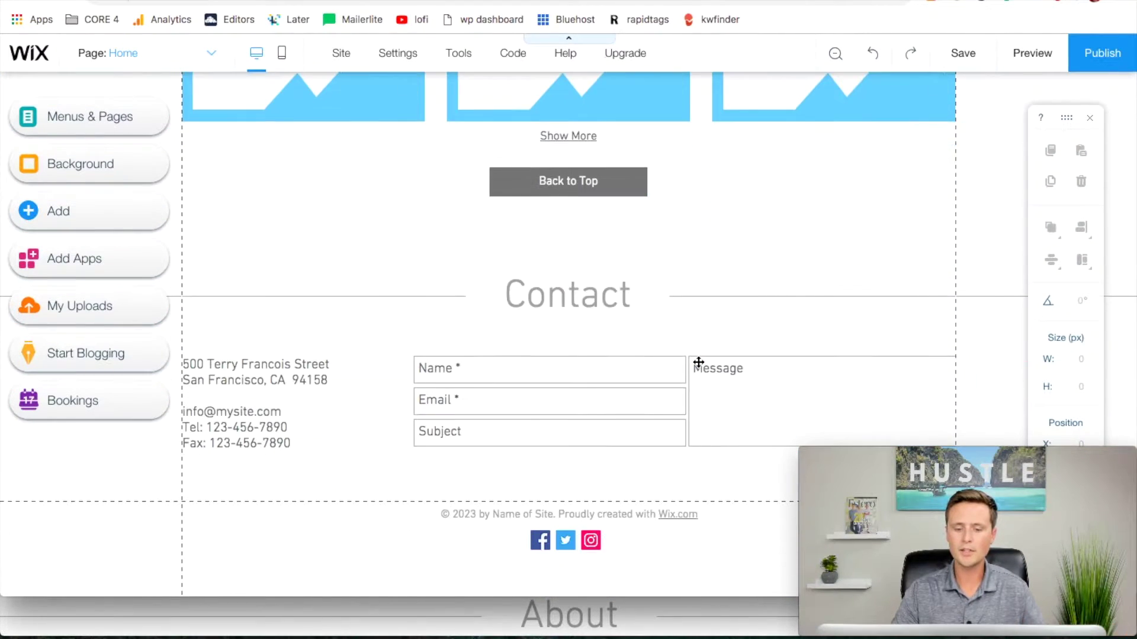
scroll(699, 362, up, 15)
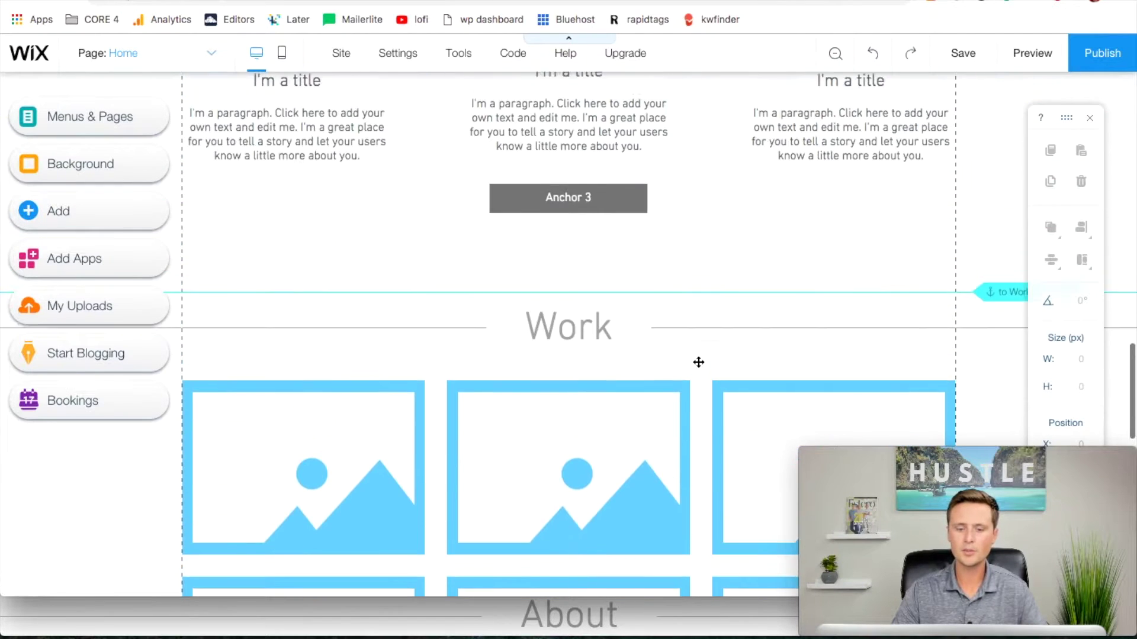
scroll(699, 363, up, 5)
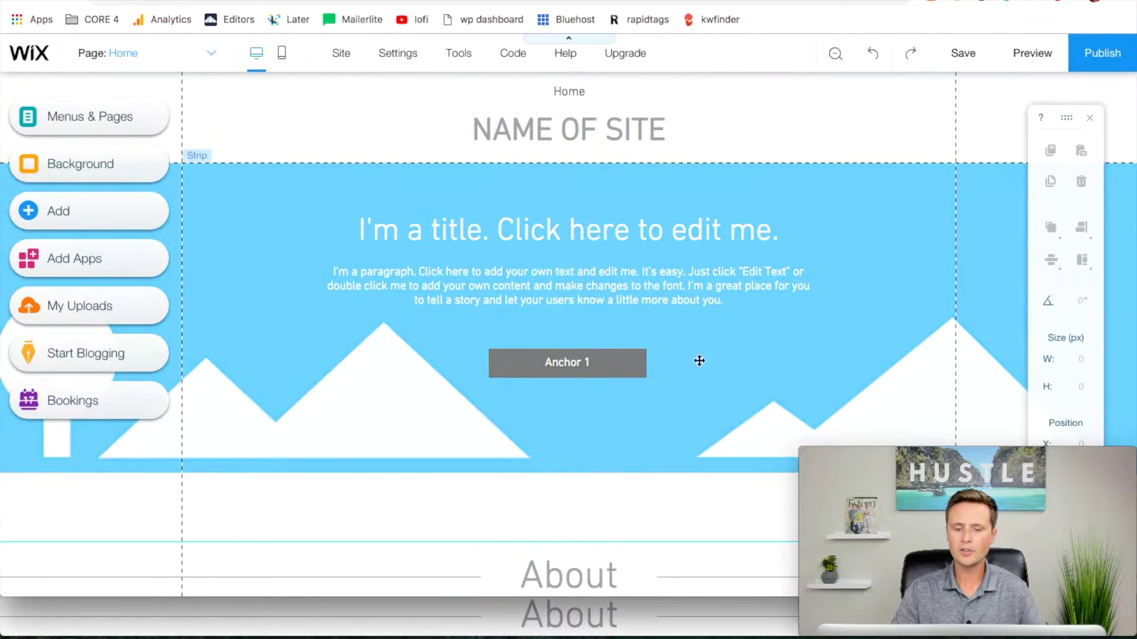
double_click(562, 136)
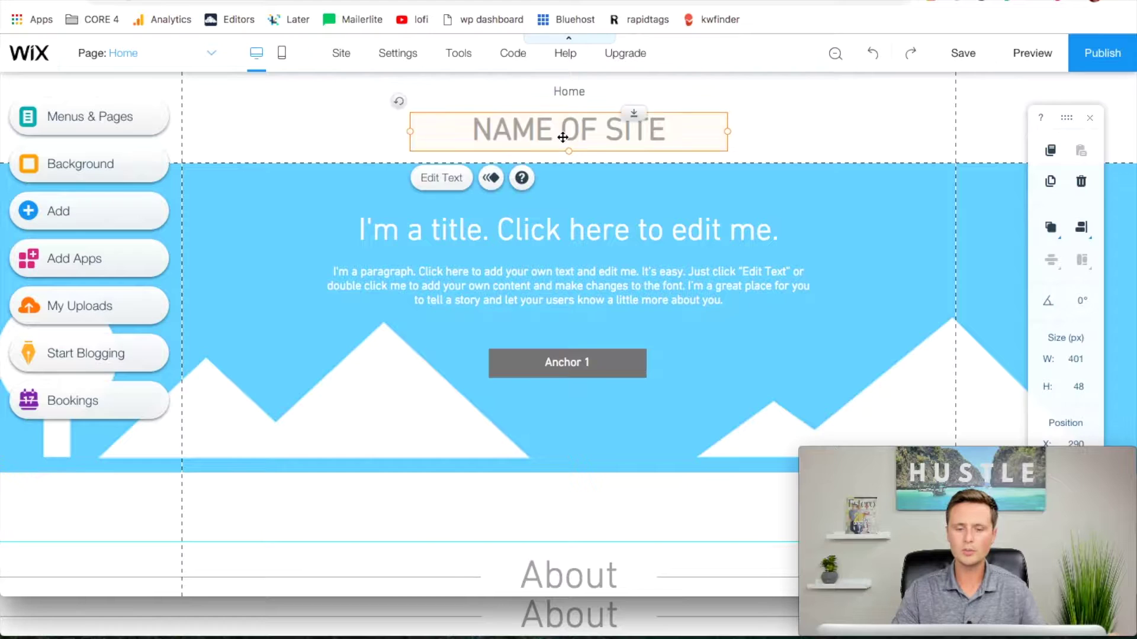
text(A)
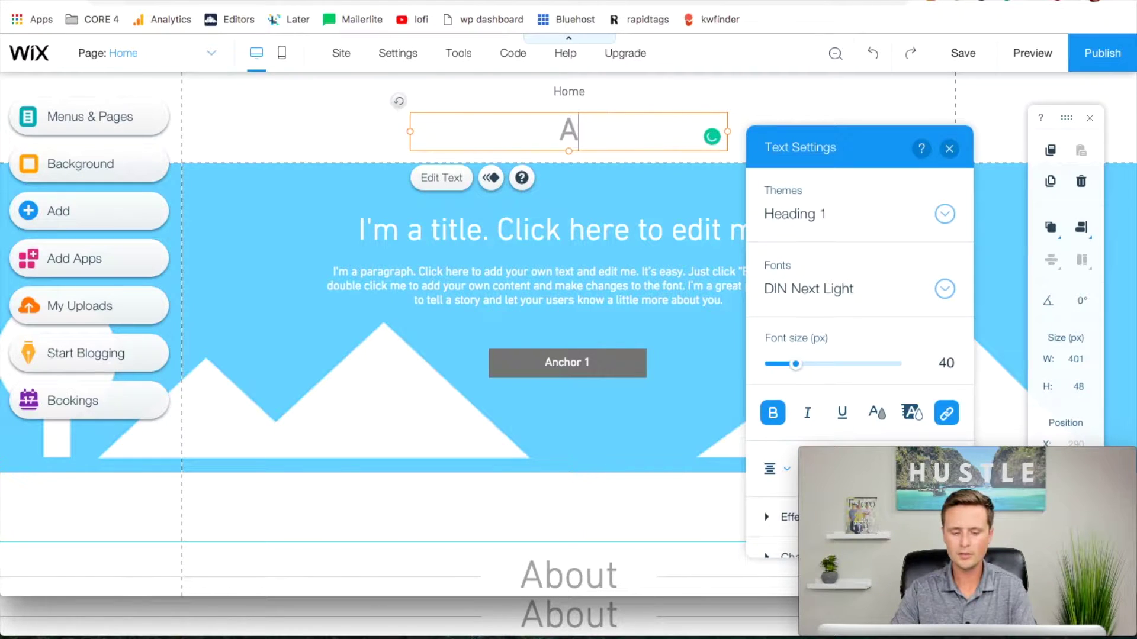
text(+ Photography)
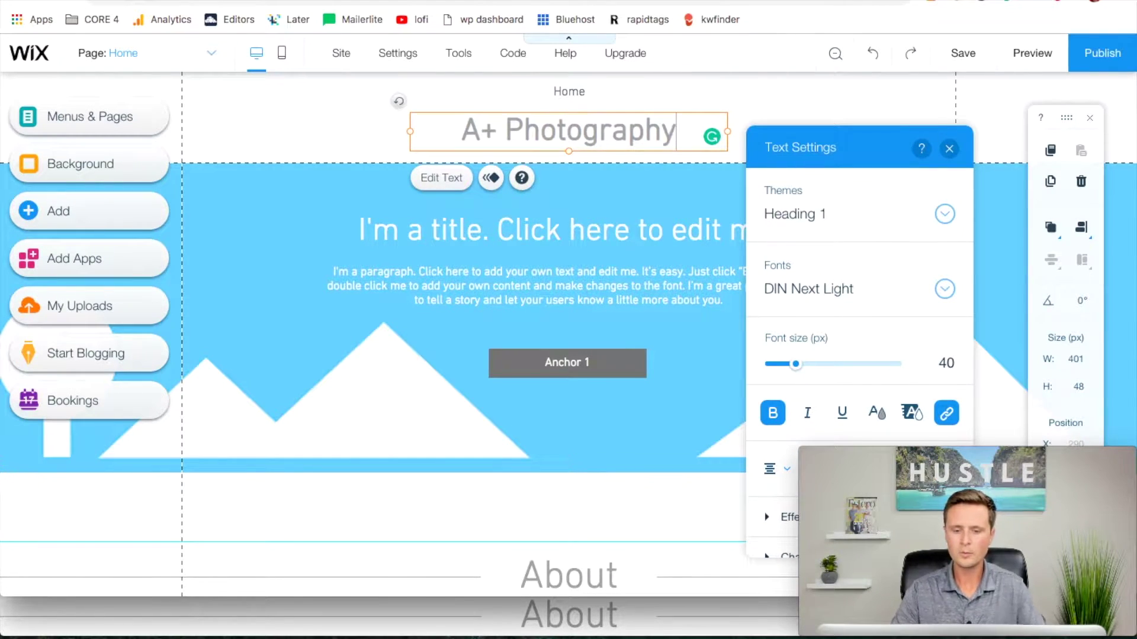
- Replace the hero strip's placeholder title with "Capturing life's best moments."
click(592, 230)
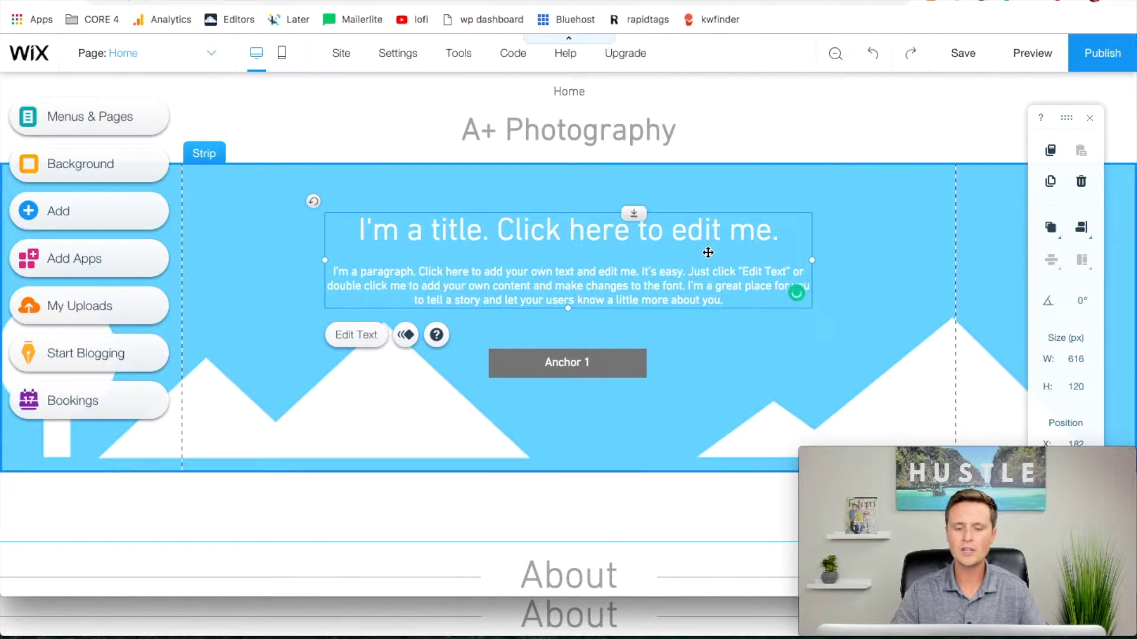
double_click(757, 243)
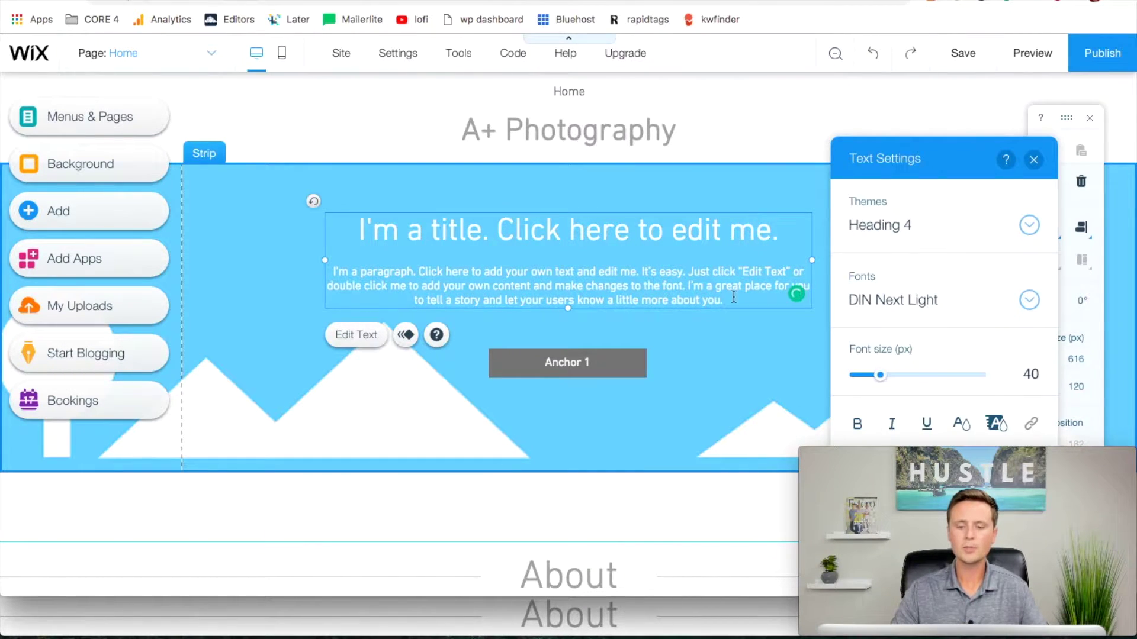
drag(771, 239, 354, 227)
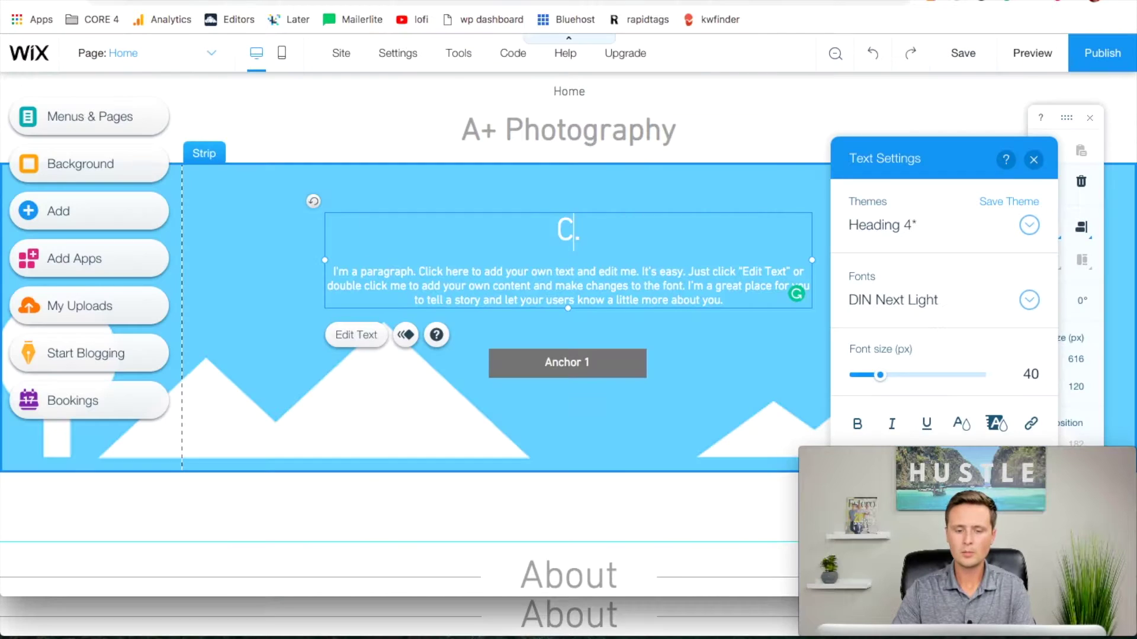
text(apturing life's best moments)
- Replace the hero strip's placeholder paragraph with the finished example's two-line text beginning "Why live your best moments only once?"
click(543, 269)
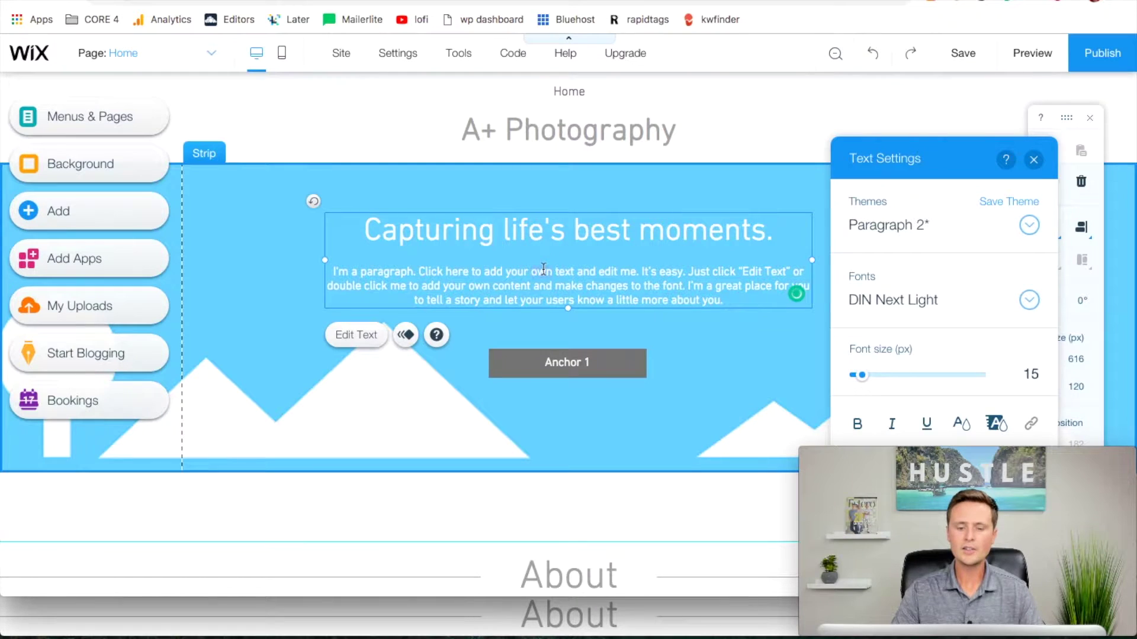
click(676, 300)
drag(386, 280, 322, 273)
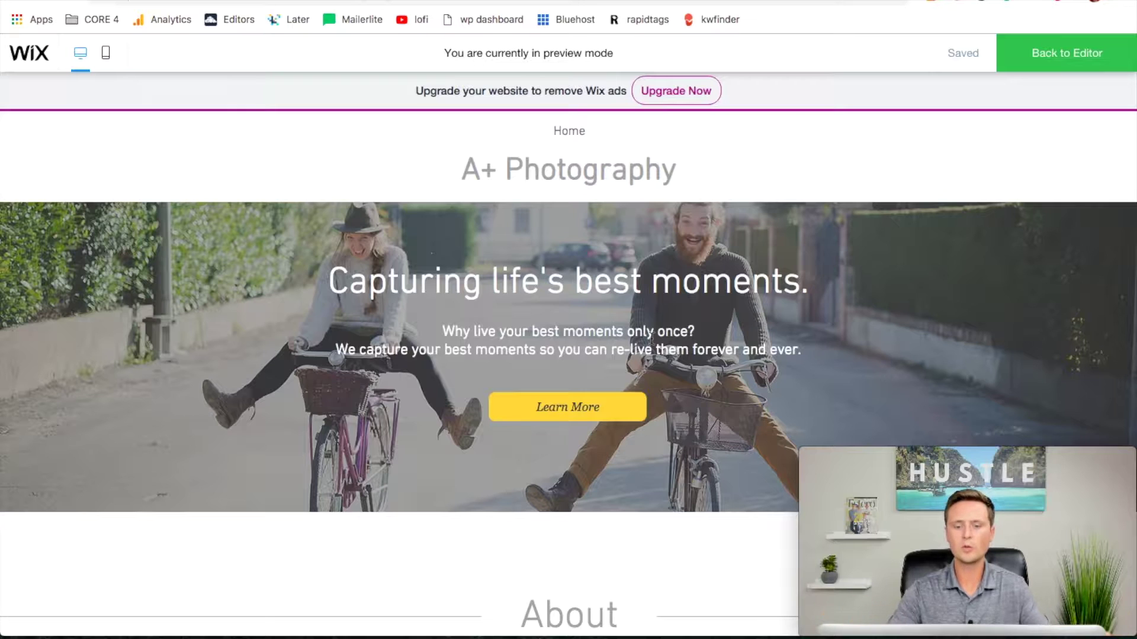
drag(804, 356, 444, 330)
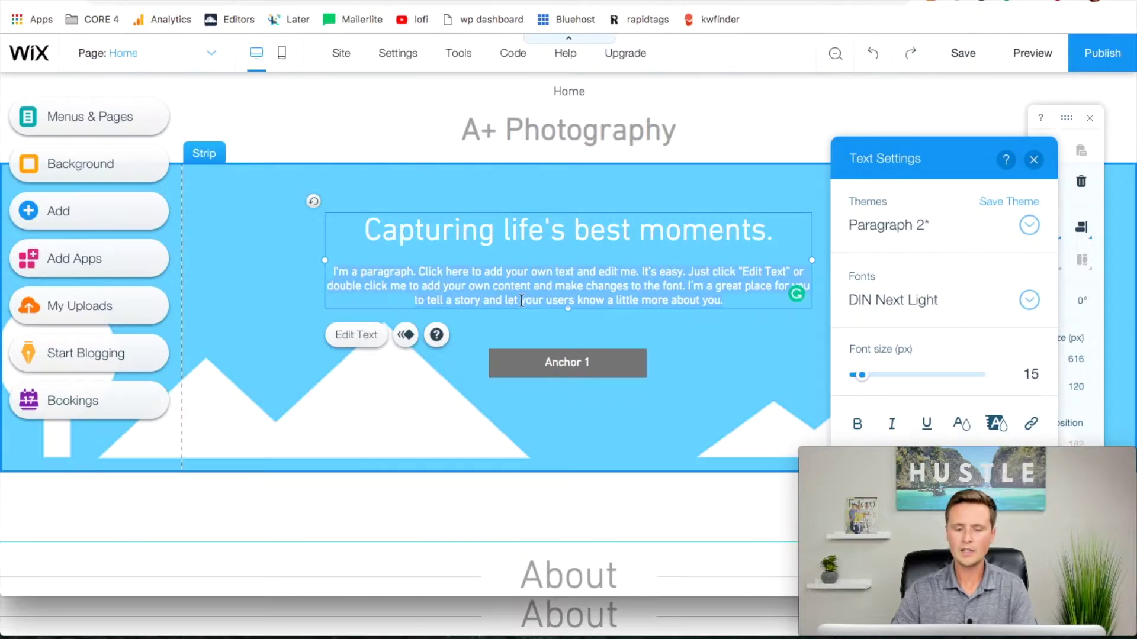
text(Why live your best moments only once? We capture your best moments so you can re-live them forever and ever.)
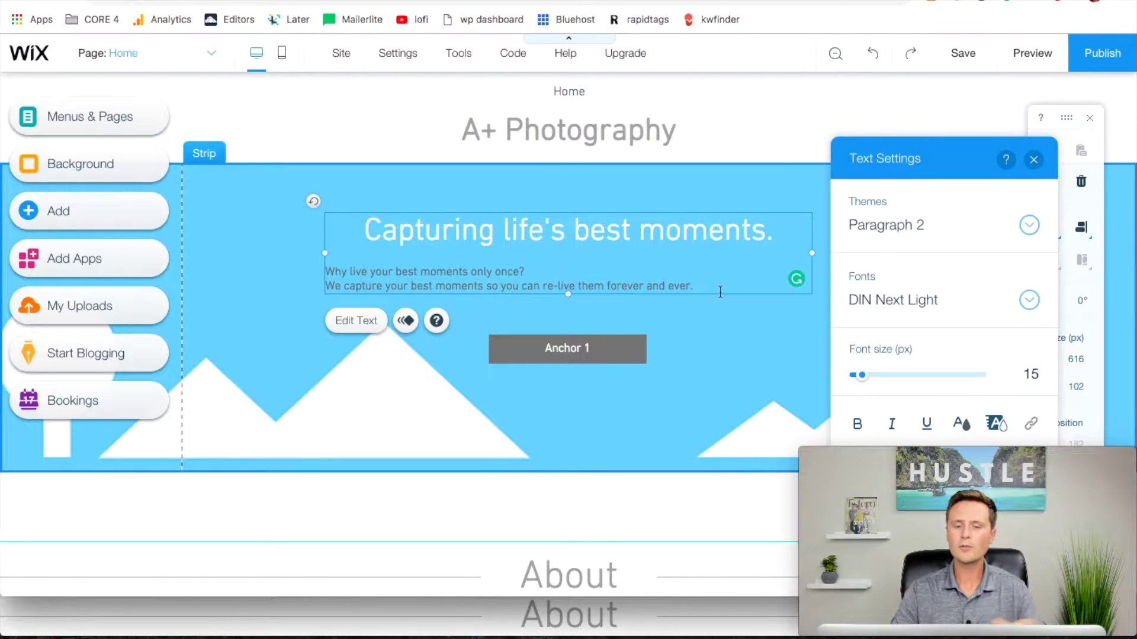
- Centre the two-line paragraph in the hero strip and set its text colour to white
drag(706, 287, 326, 267)
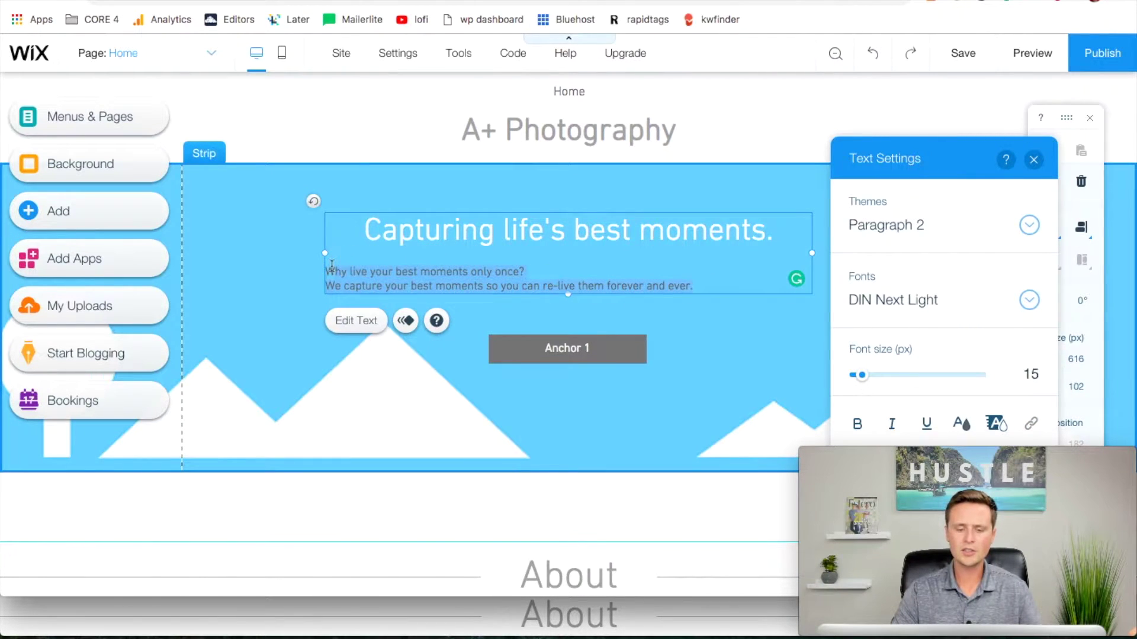
drag(944, 159, 964, 37)
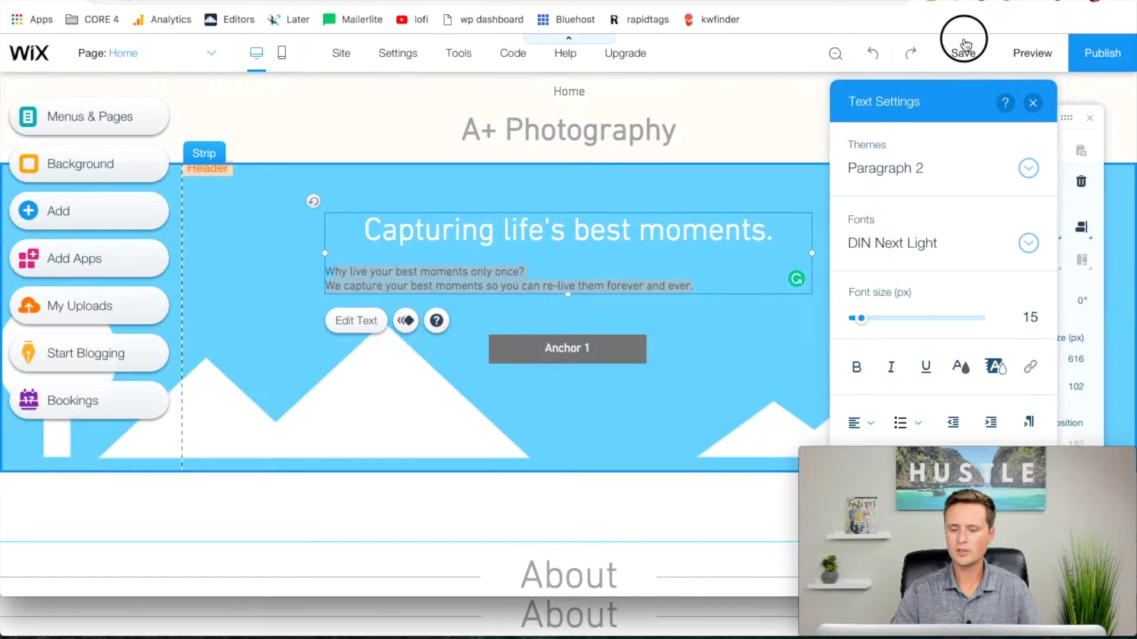
click(889, 431)
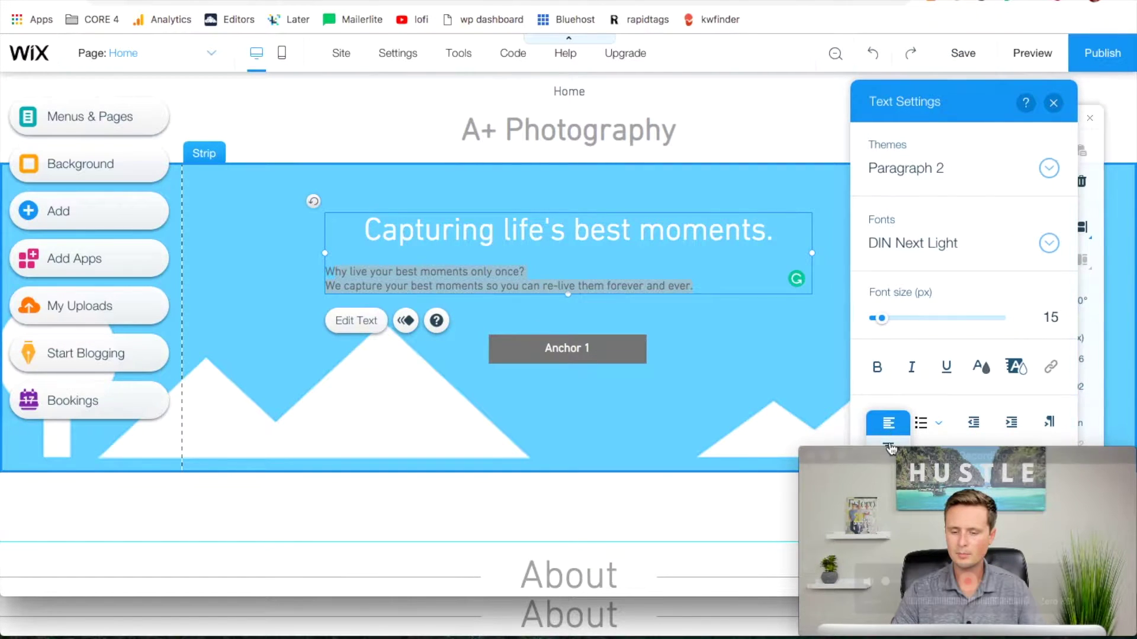
click(888, 470)
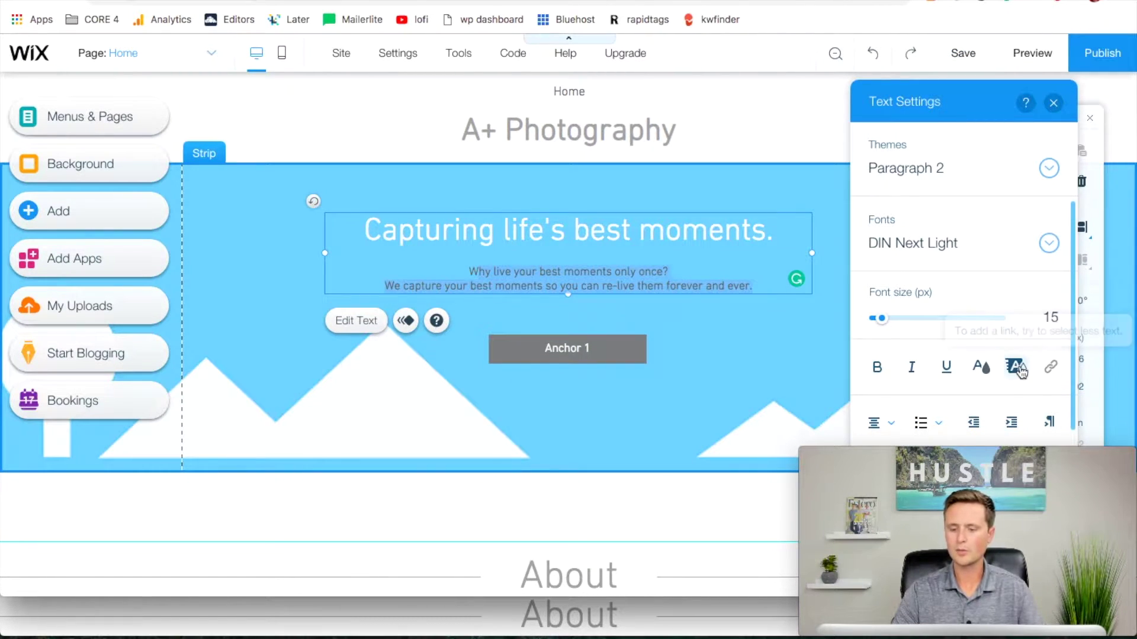
click(981, 366)
click(856, 220)
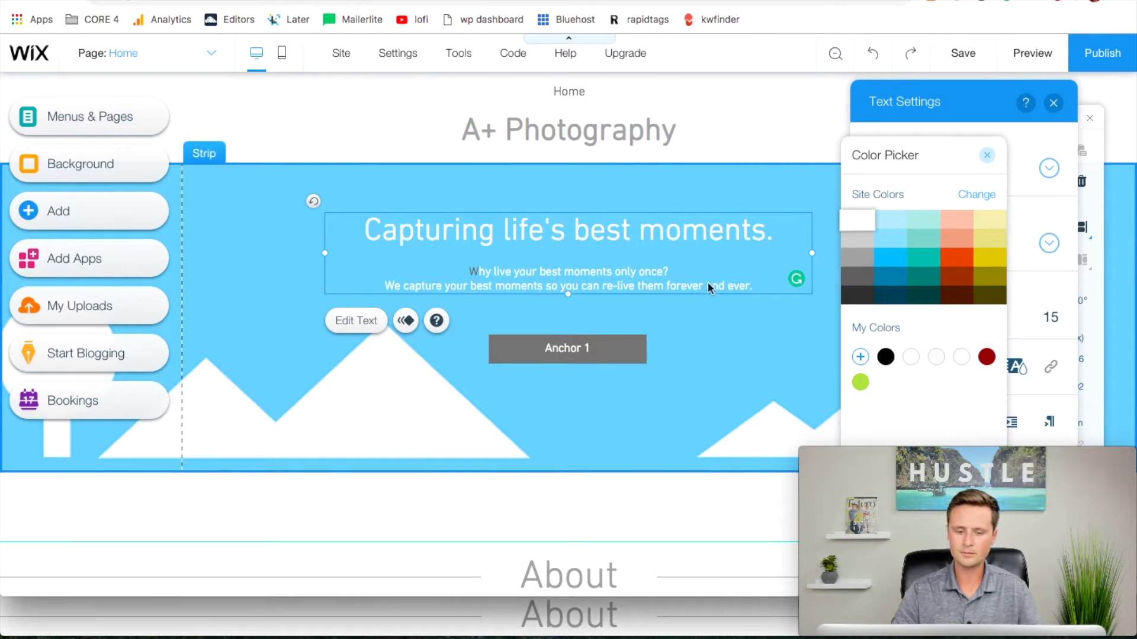
click(715, 332)
- Change the text of the hero strip's Anchor 1 button to "Learn More"
click(613, 347)
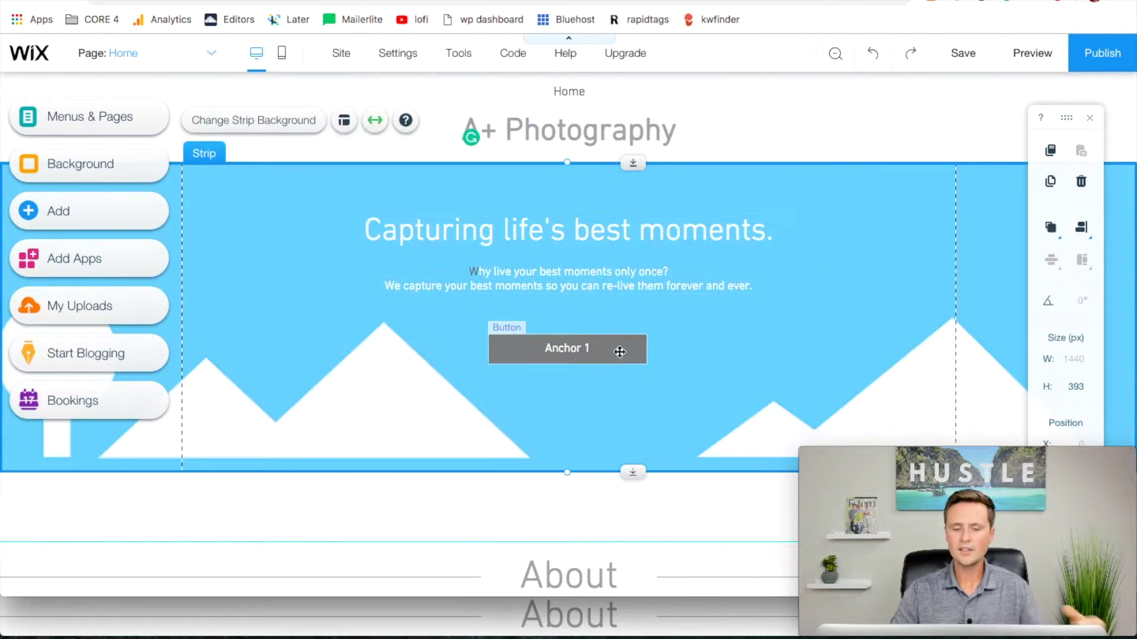
scroll(569, 363, down, 4)
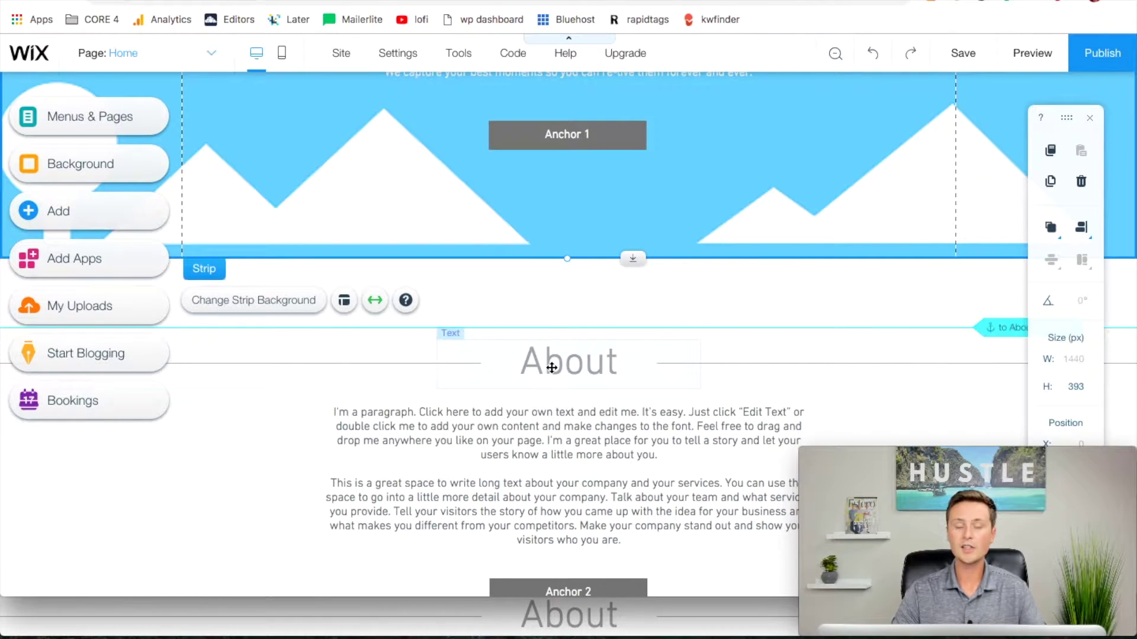
scroll(560, 347, up, 4)
double_click(559, 347)
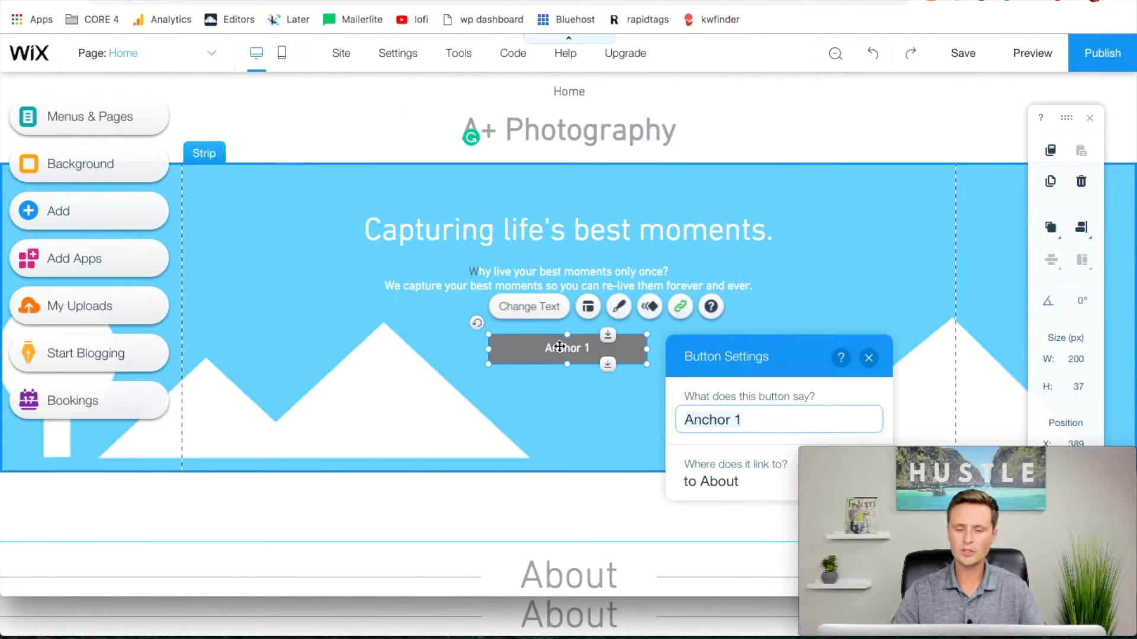
text(About)
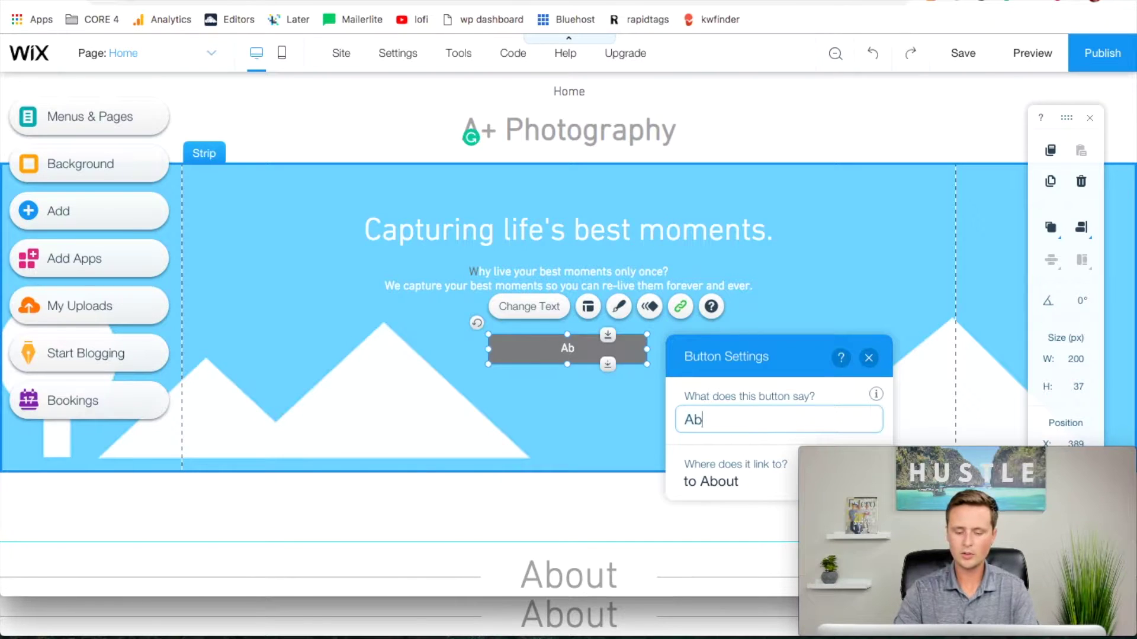
key(BackSpace)
key(BackSpace)
key(BackSpace)
key(BackSpace)
key(BackSpace)
text(Learn More)
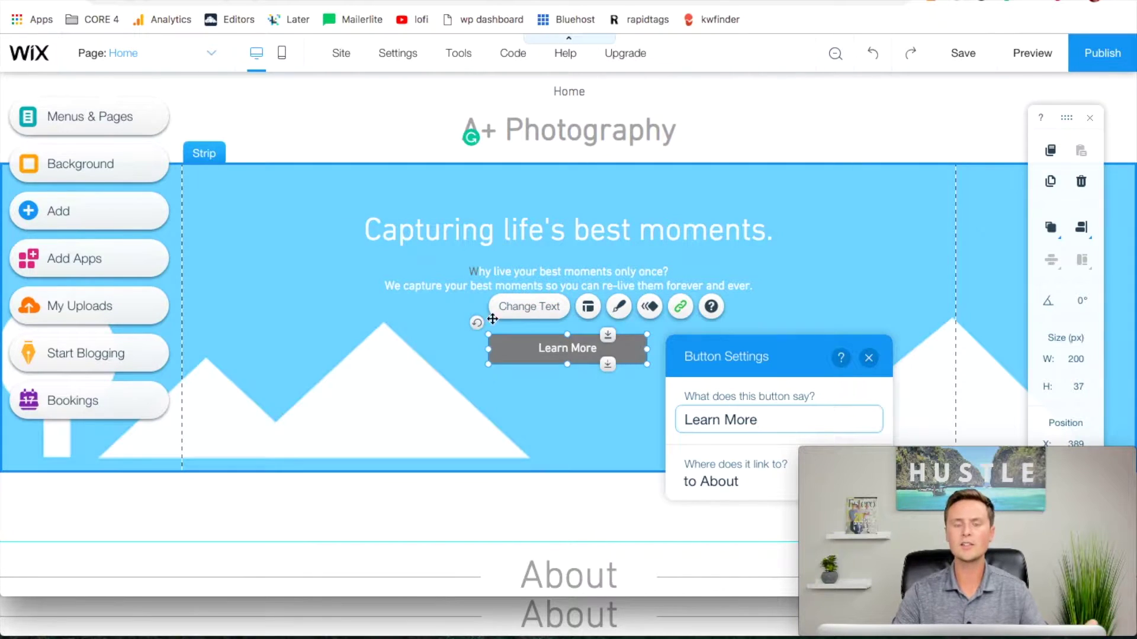
- Replace the About section's placeholder text with the three paragraphs copied from the finished example, beginning "Our passion is photography."
scroll(516, 431, down, 6)
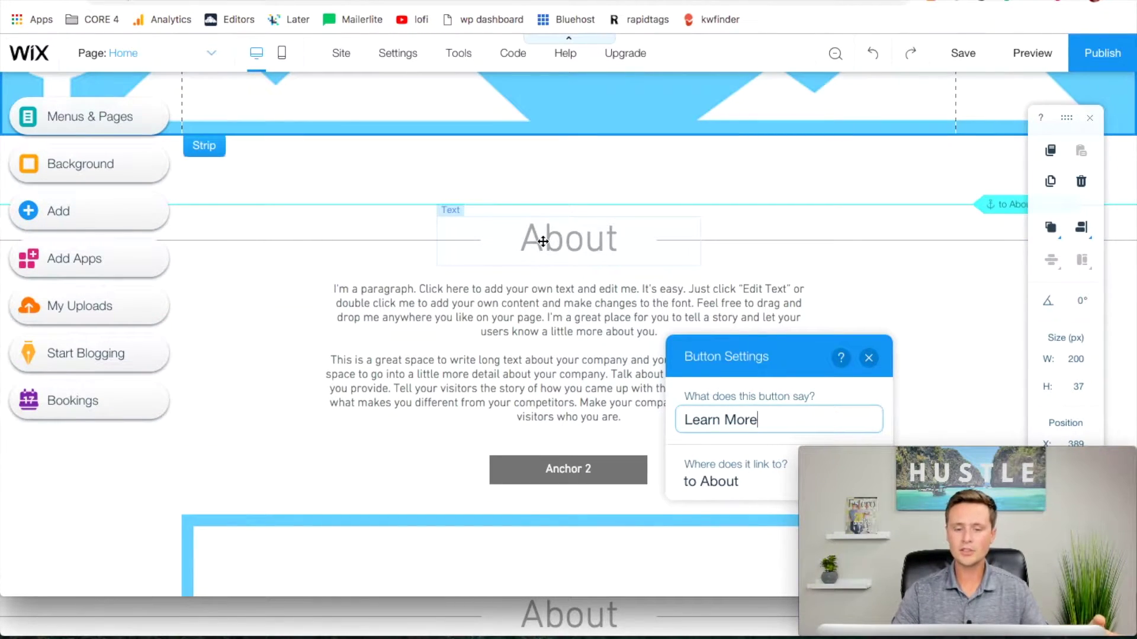
click(543, 241)
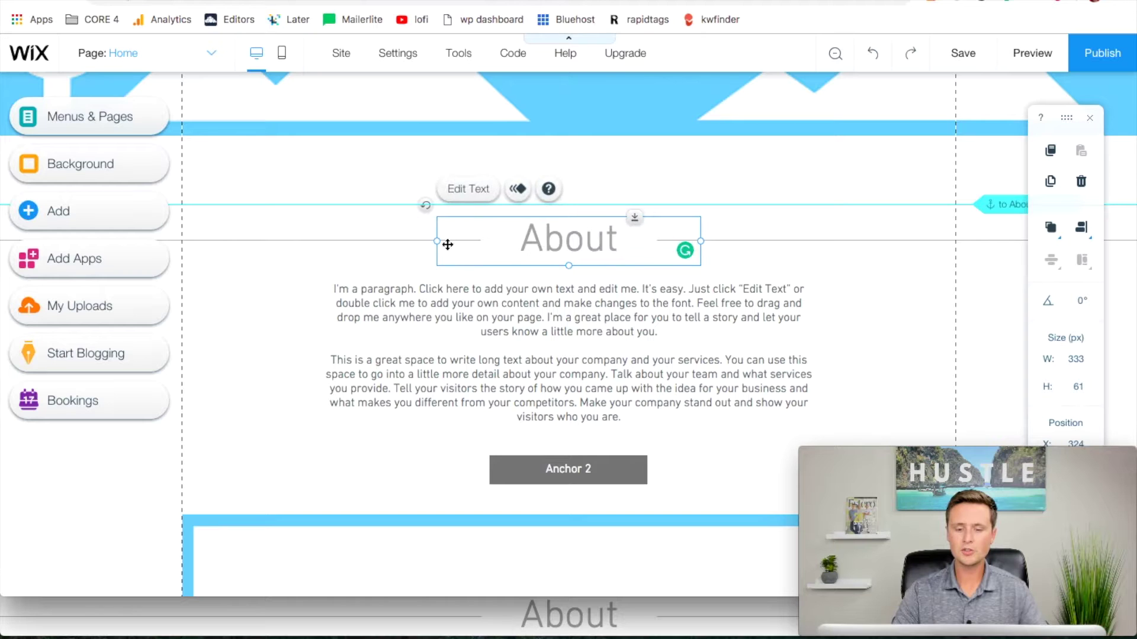
double_click(577, 342)
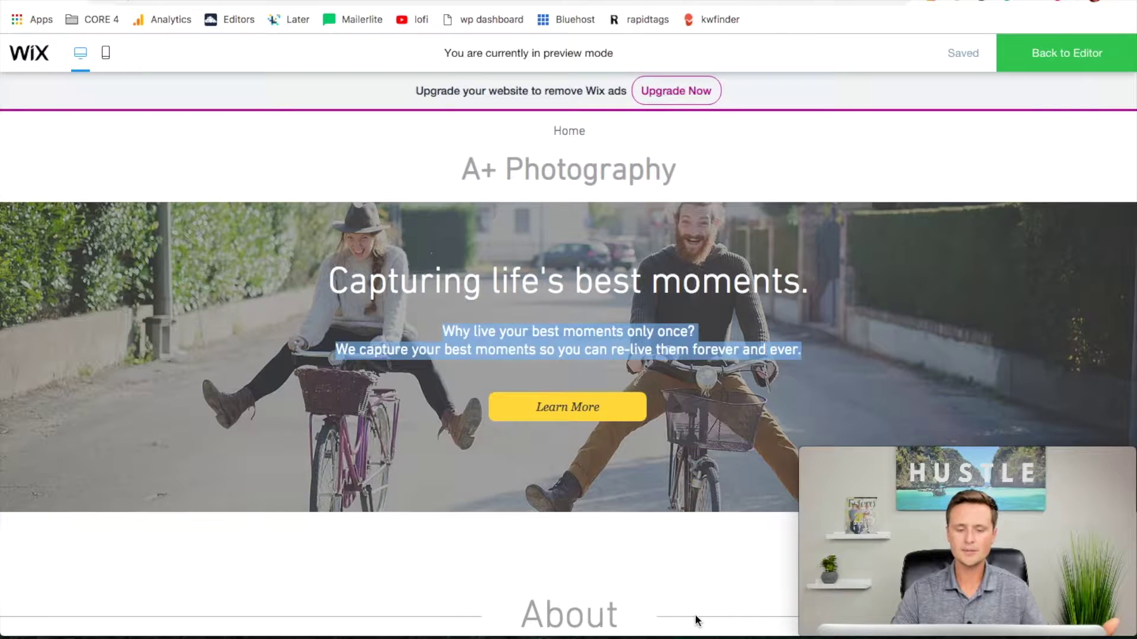
scroll(737, 486, down, 7)
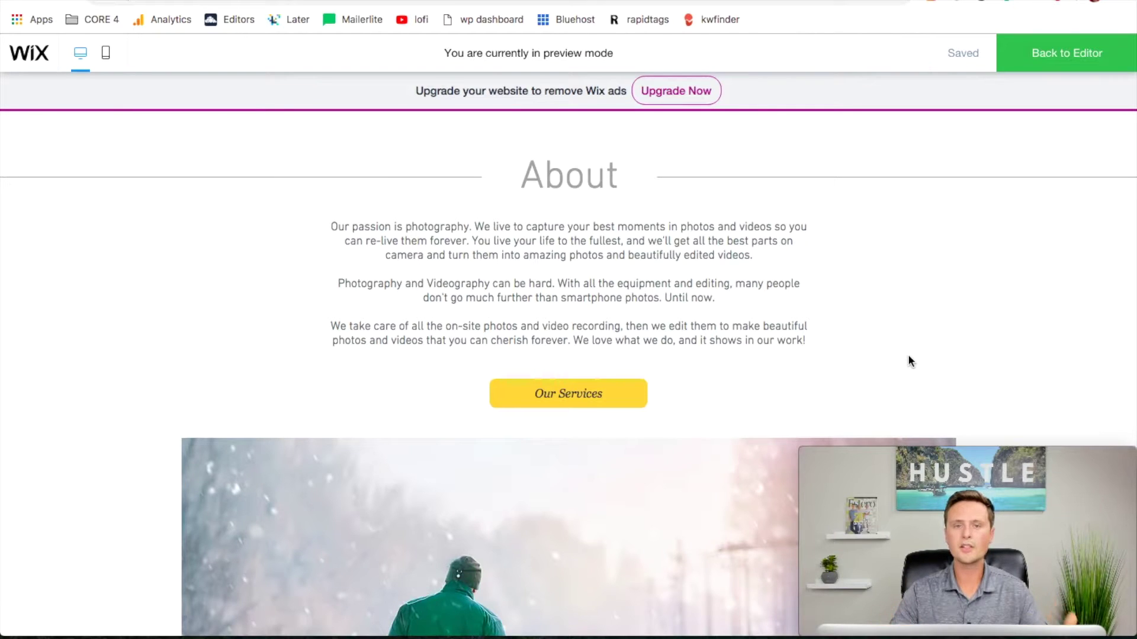
scroll(910, 361, up, 5)
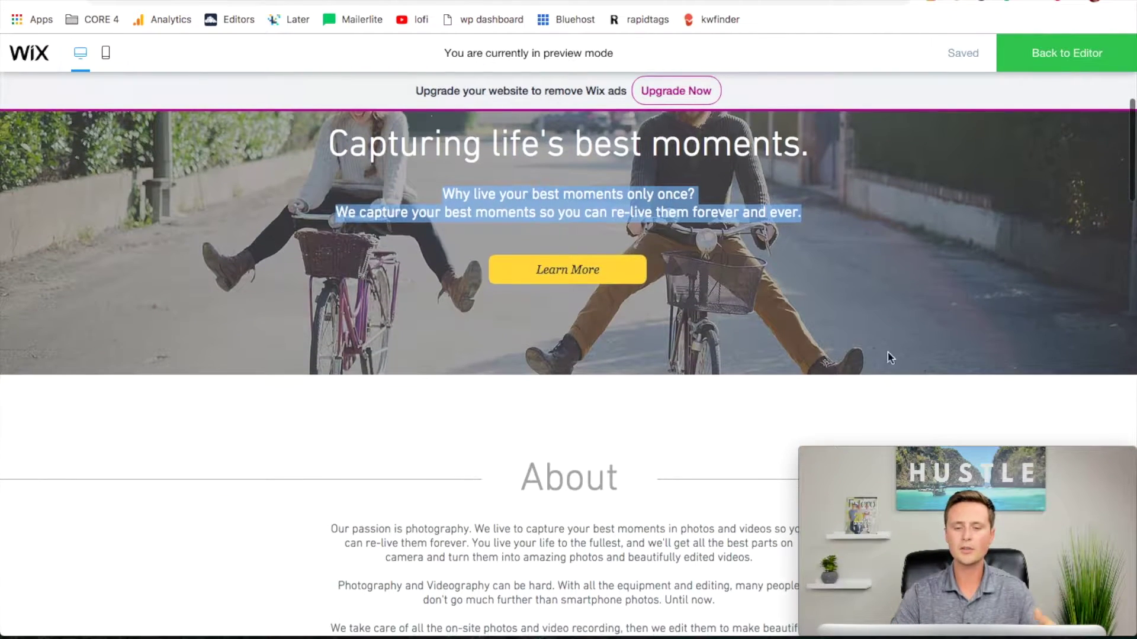
scroll(720, 332, down, 4)
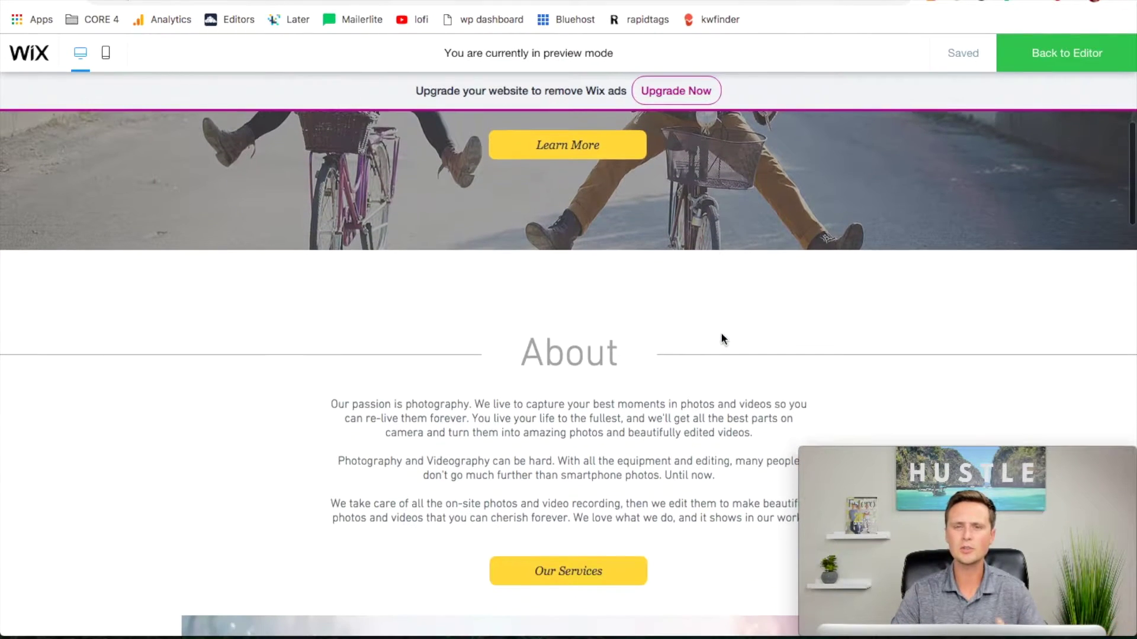
scroll(694, 296, down, 1)
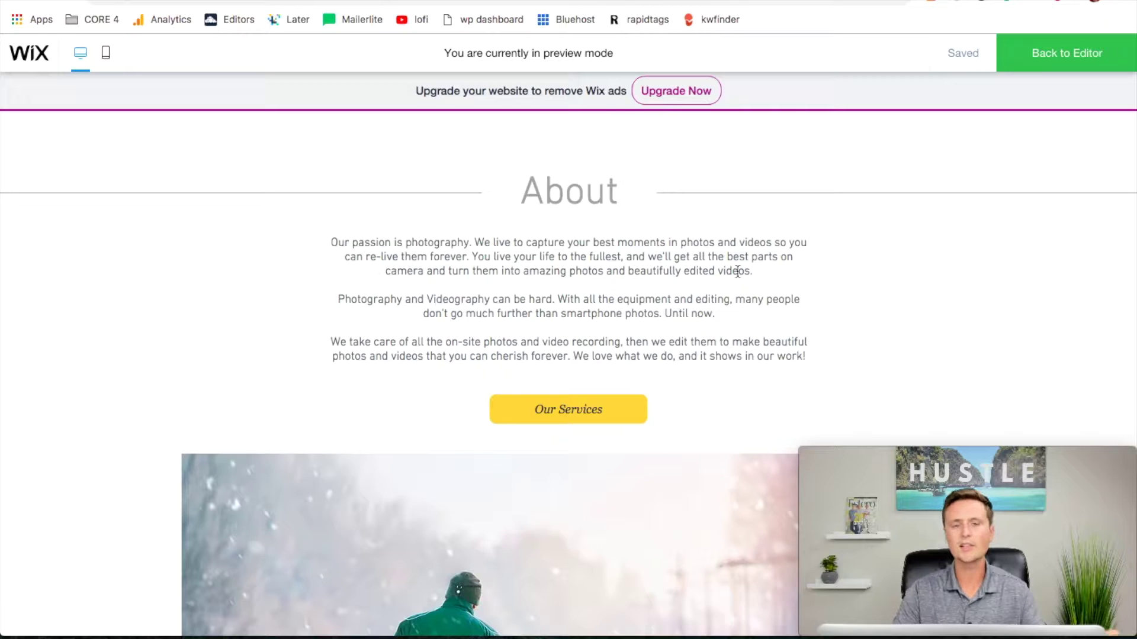
drag(807, 358, 332, 239)
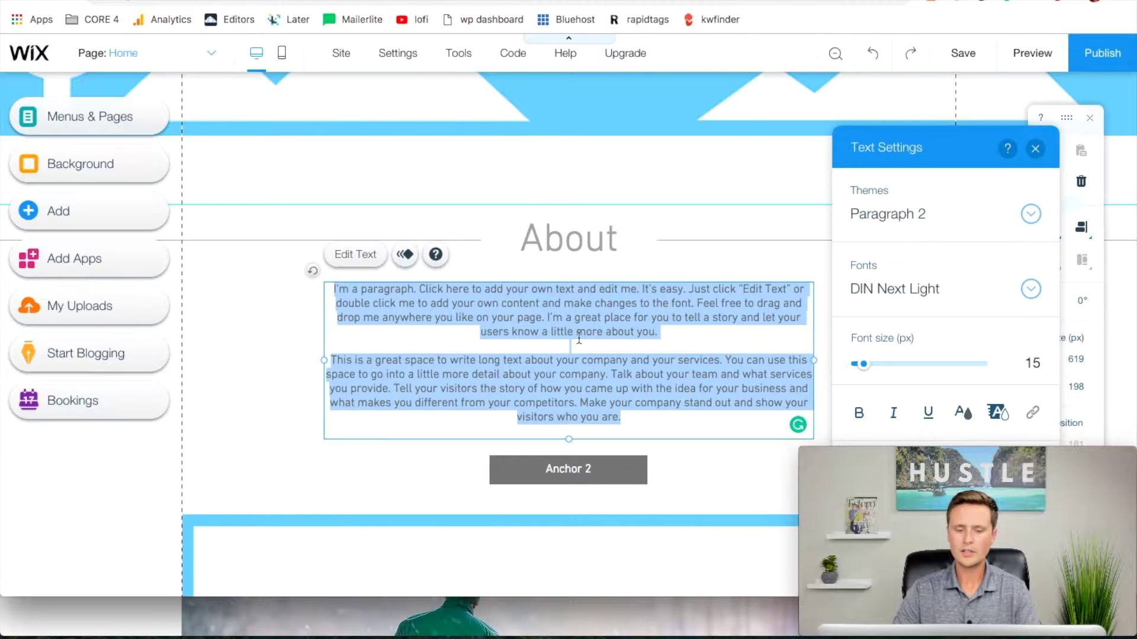
text(Our passion is photography. We live to capture your best moments in photos and videos so you can re-live them forever. You live your life to the fullest, and we'll get all the best parts on camera and turn them into amazing photos and beautifully edited videos.  Photography and Videography can be hard. With all the equipment and editing, many people don't go much further than smartphone photos. Until now.  We take care of all the on-site photos and video recording, then we edit them to make beautiful photos and videos that you can cherish forever. We love what we do, and it shows in our work!)
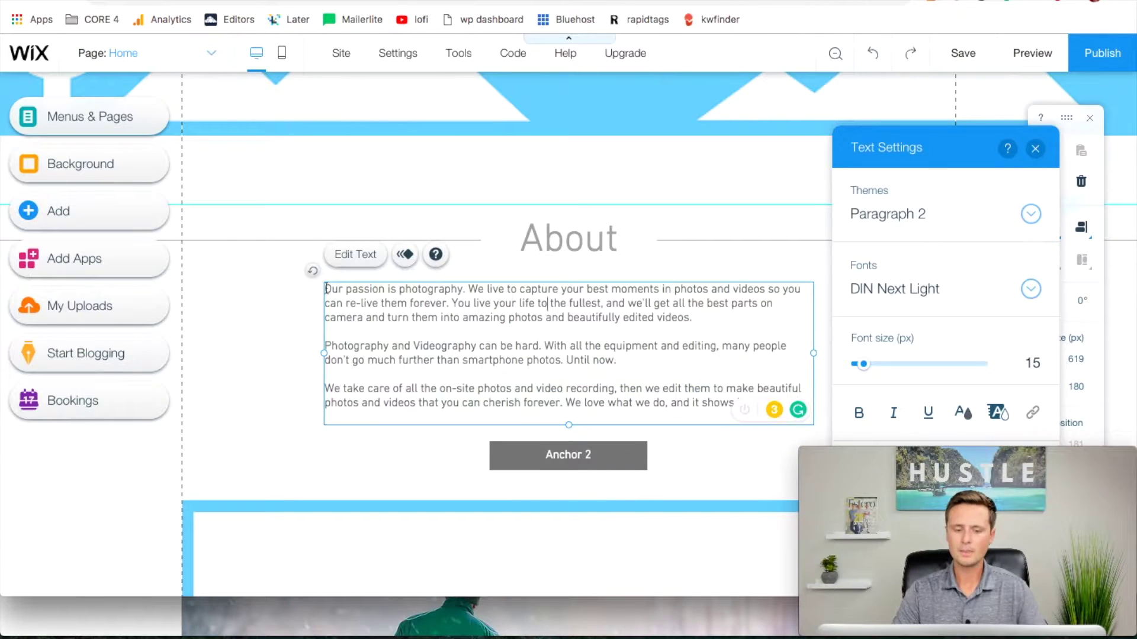
- Centre-align all three paragraphs of the About section's text
triple_click(460, 326)
drag(460, 327, 821, 419)
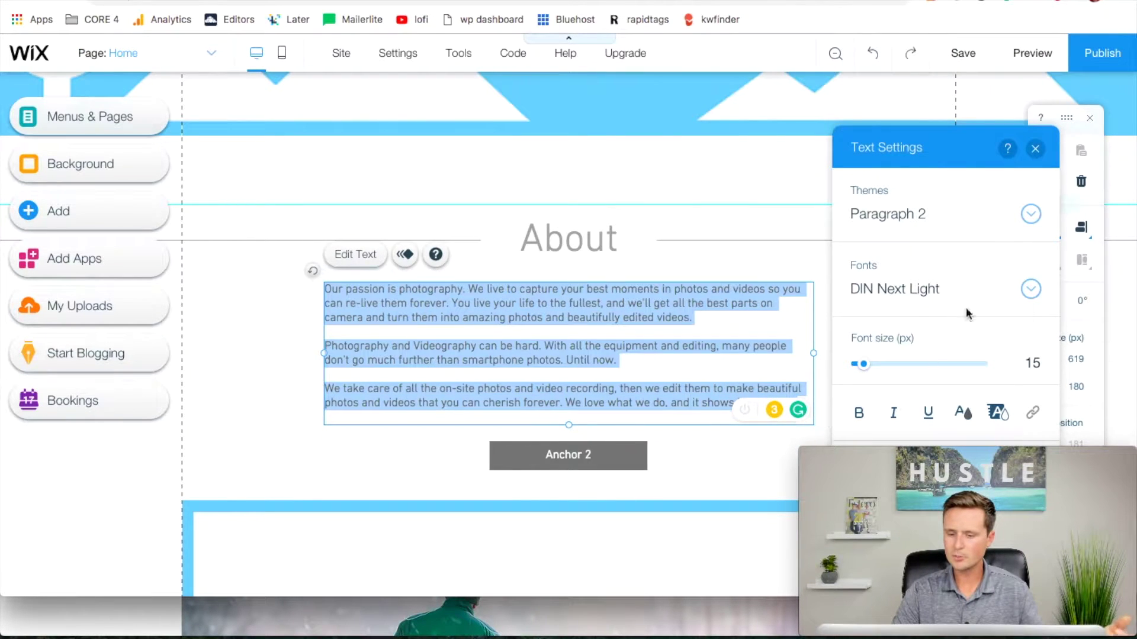
drag(940, 157, 940, 111)
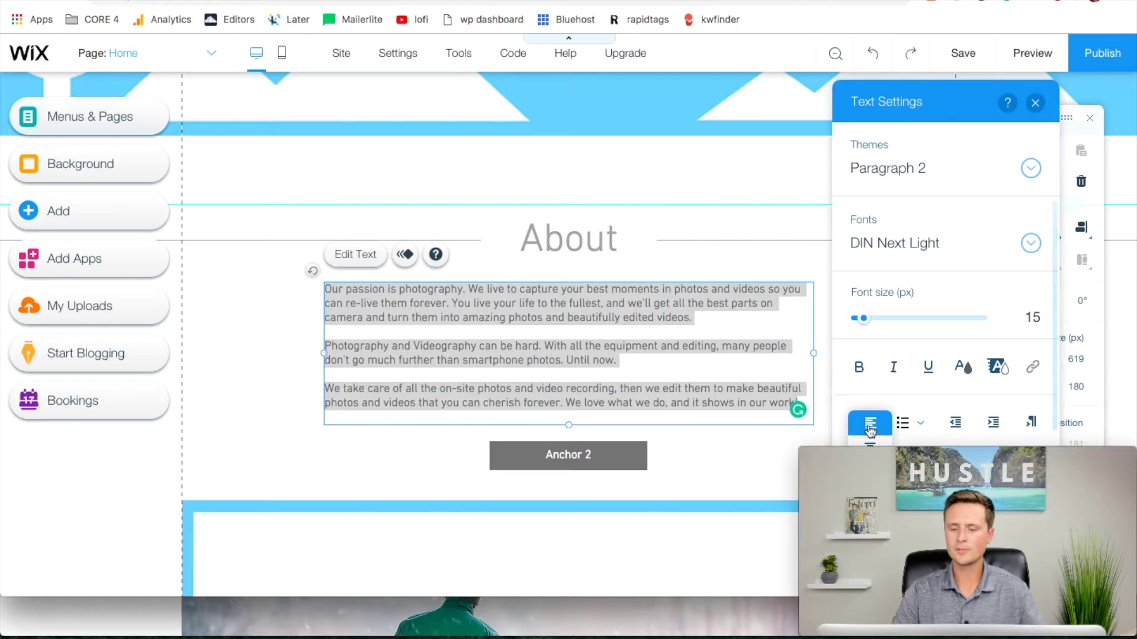
click(870, 445)
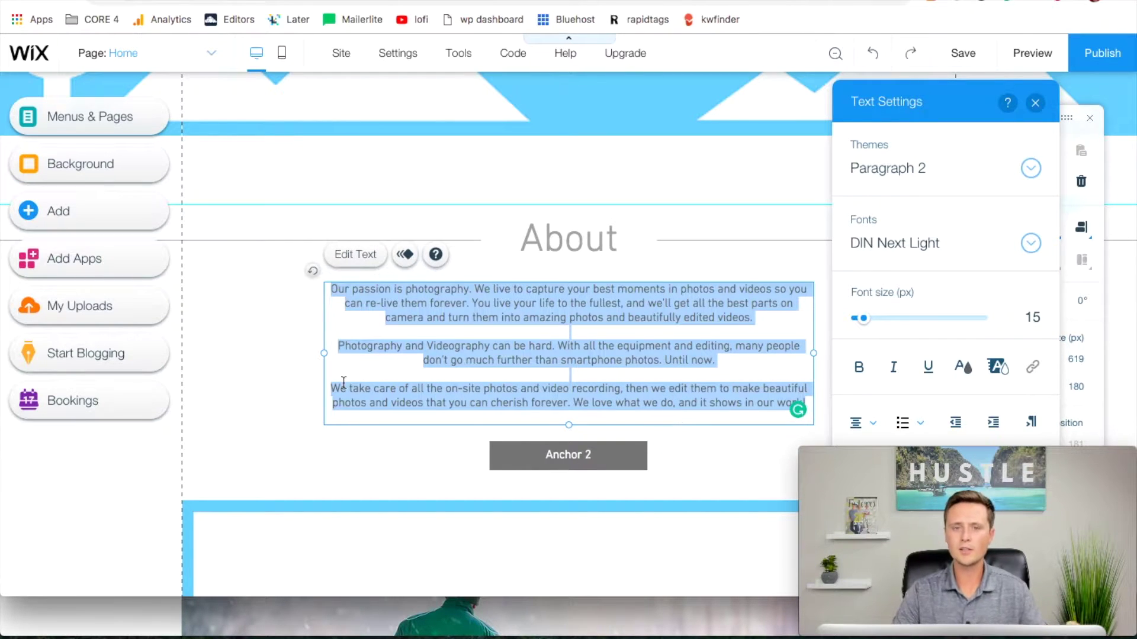
click(246, 420)
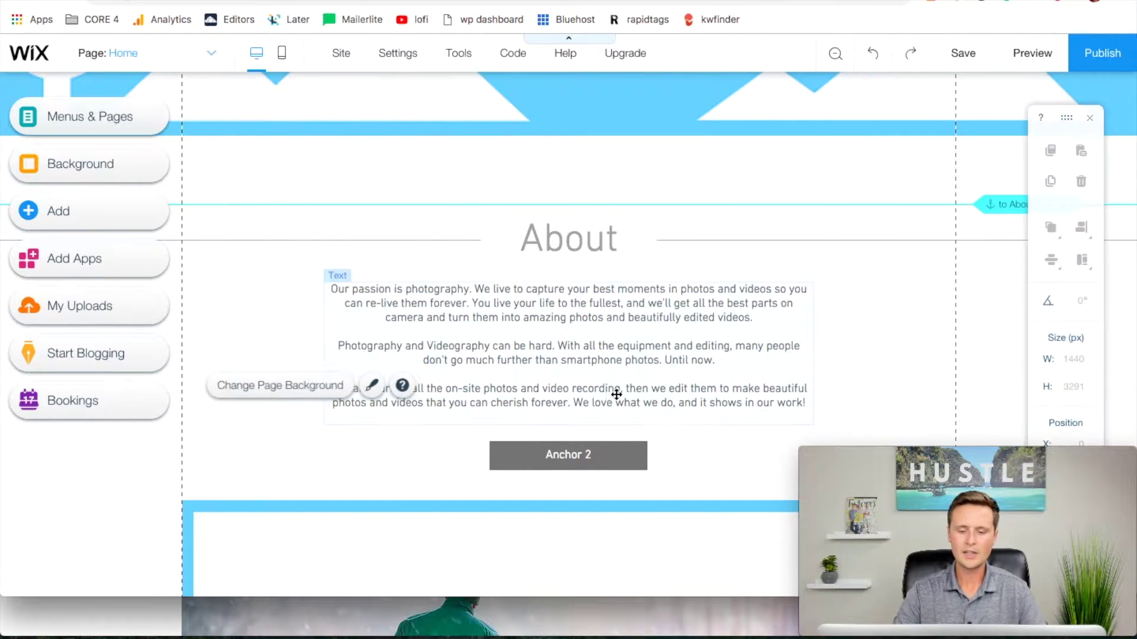
- Change the text of the About section's Anchor 2 button to "See Our Services"
scroll(659, 456, down, 3)
scroll(660, 459, down, 5)
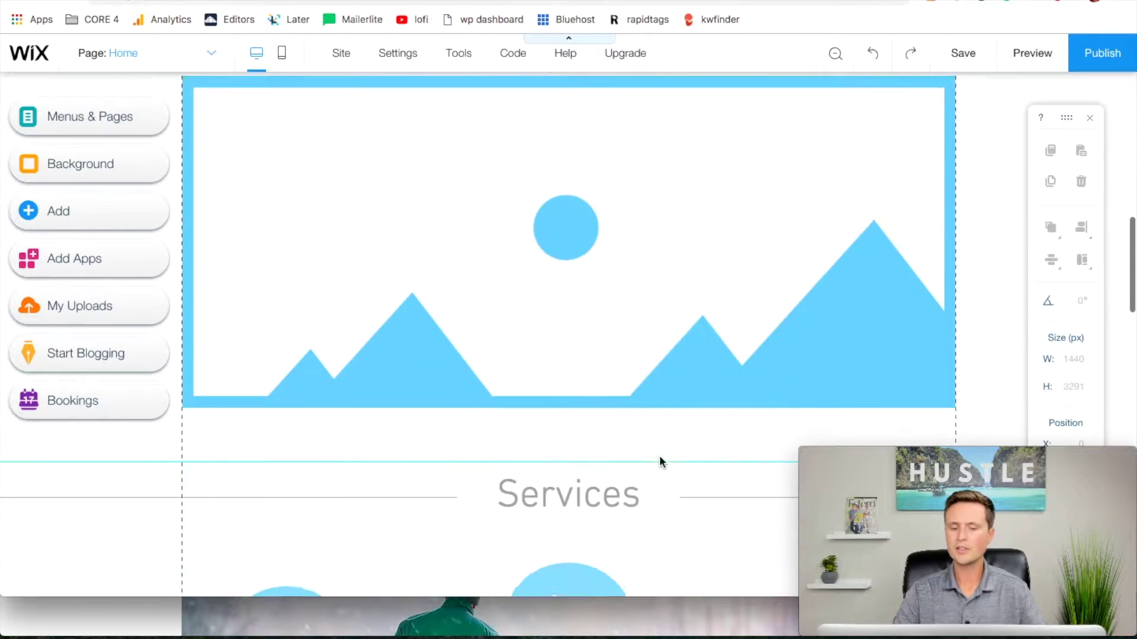
scroll(680, 340, up, 6)
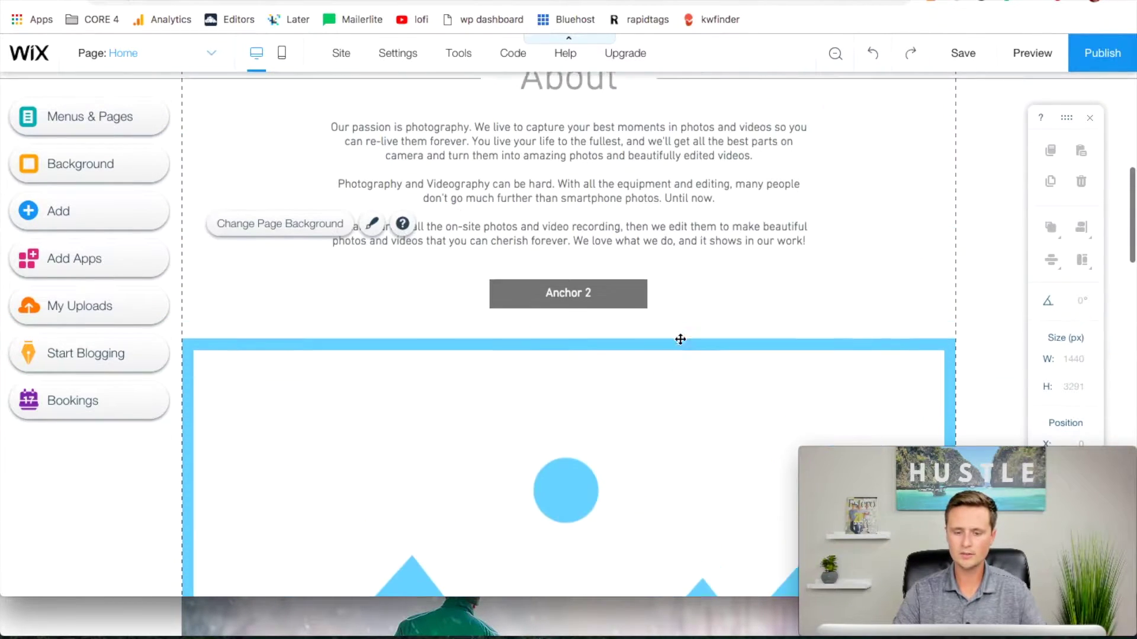
double_click(586, 353)
text(See Our )
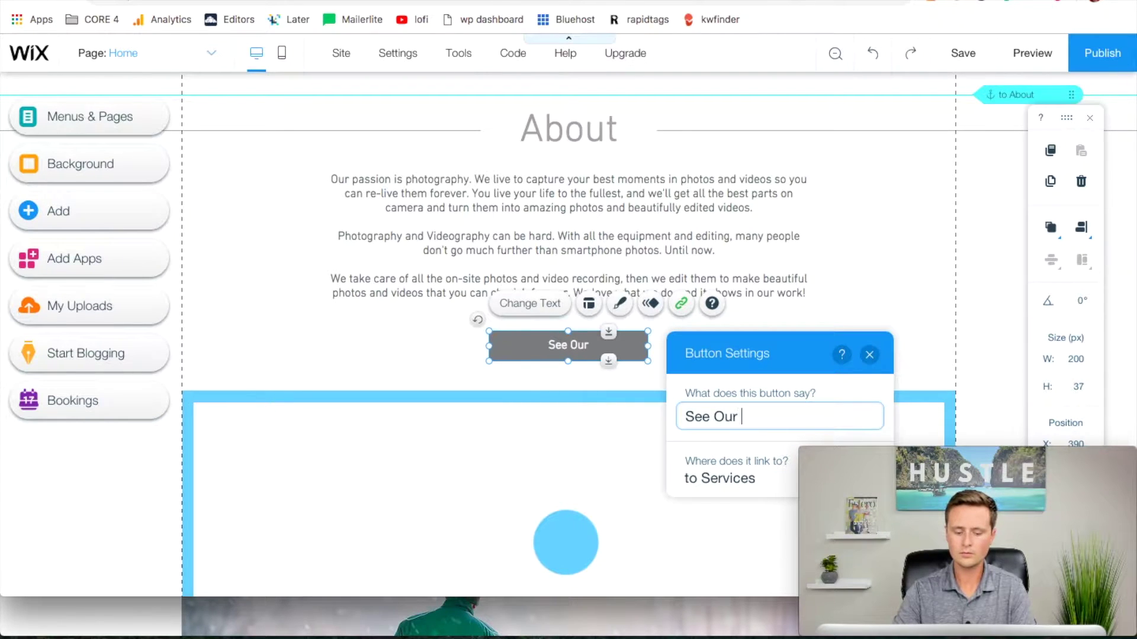
text(Services)
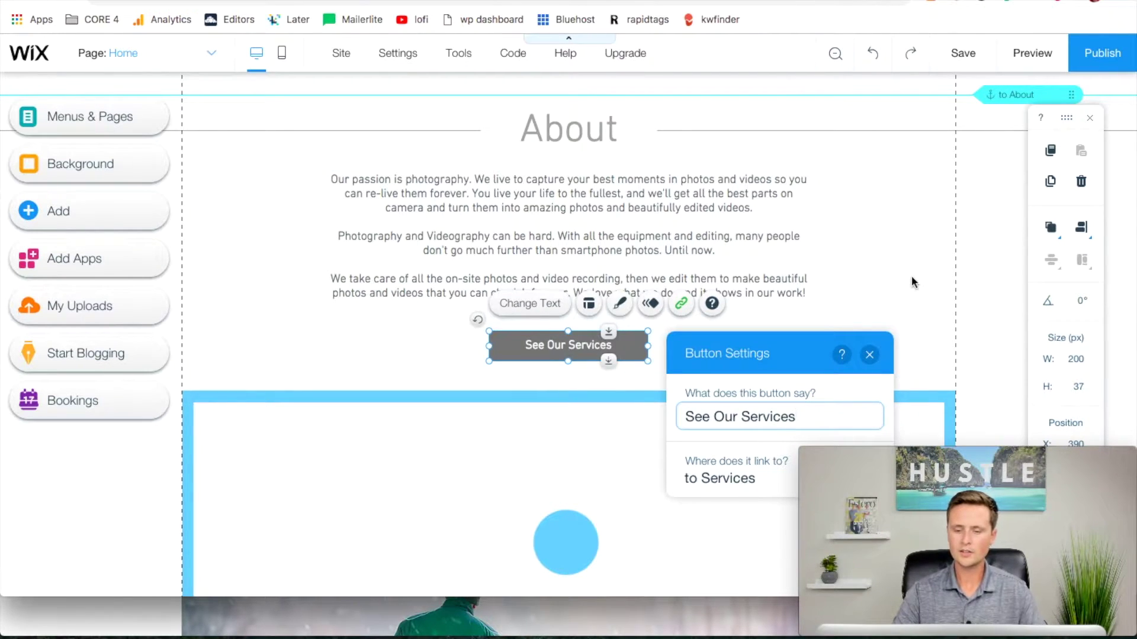
click(912, 279)
scroll(912, 279, down, 4)
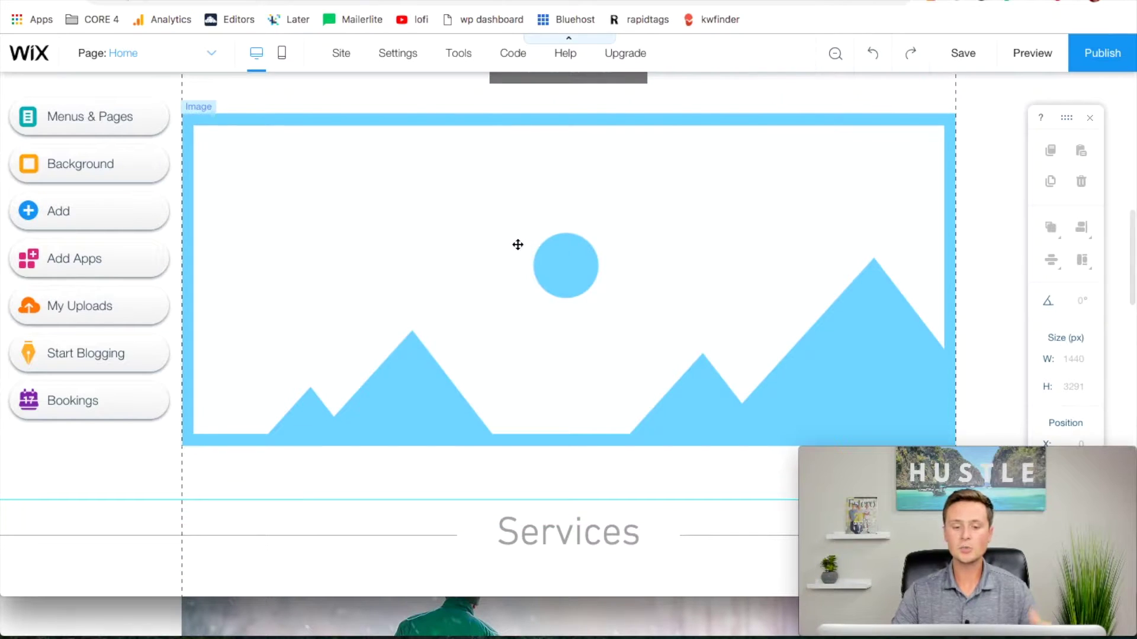
- Start replacing the large placeholder image below the About section, searching the free Wix images for "photography"
scroll(971, 270, up, 2)
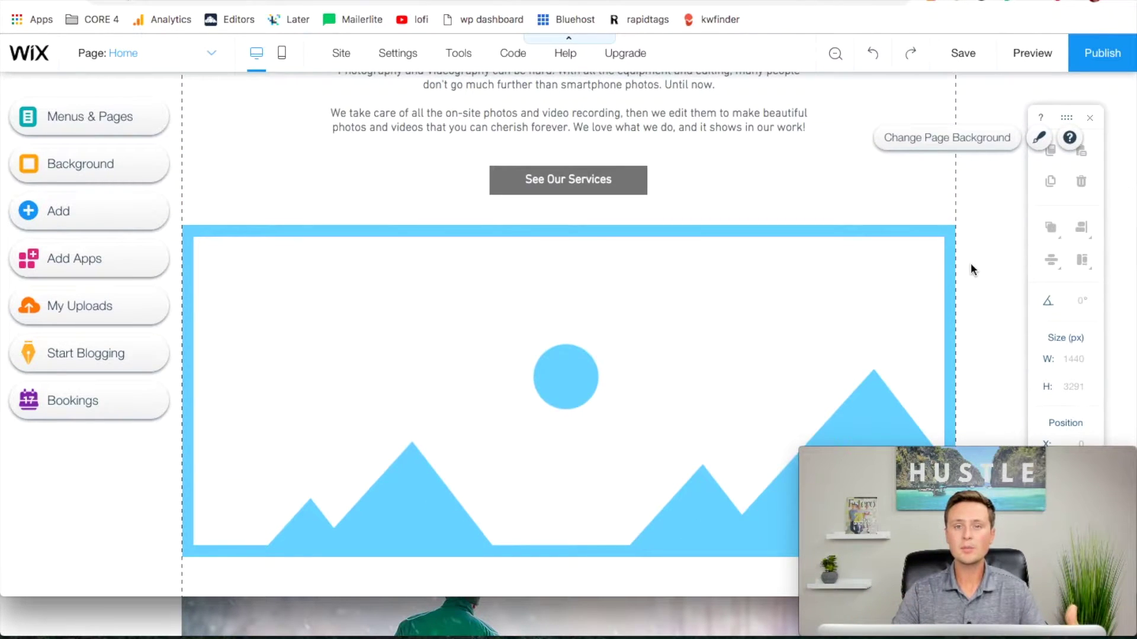
scroll(971, 264, up, 1)
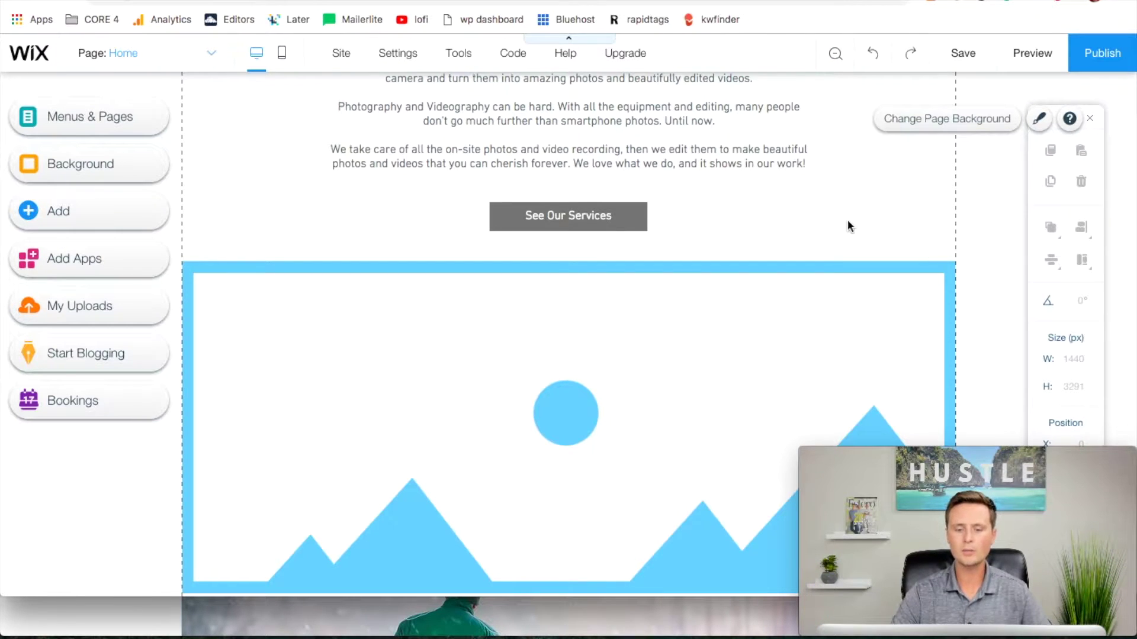
scroll(847, 220, down, 3)
click(592, 272)
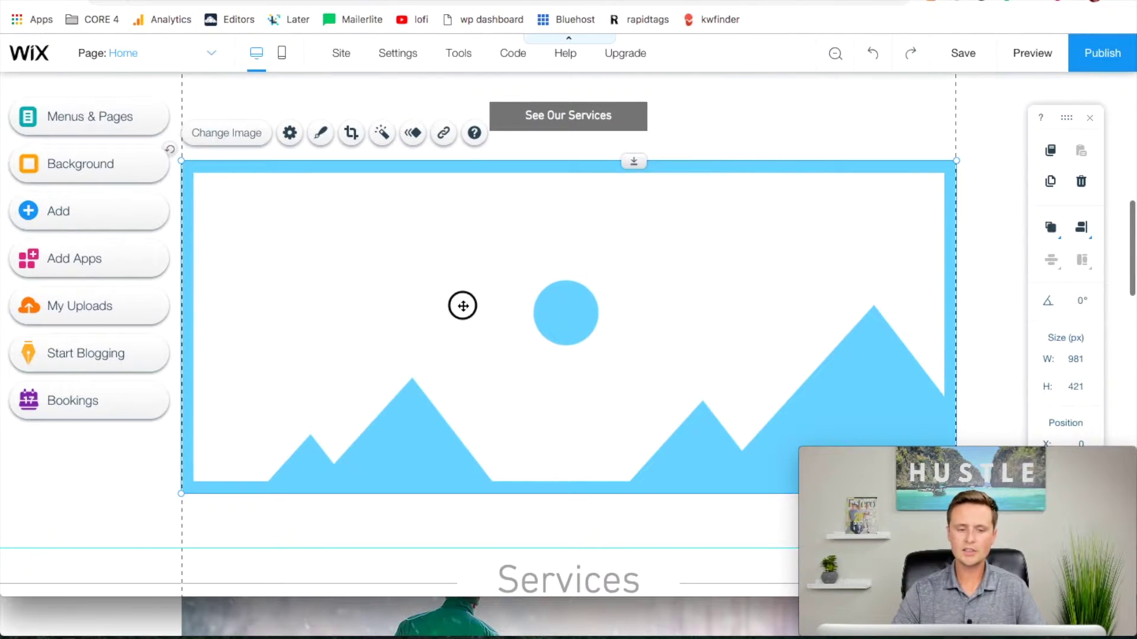
click(222, 142)
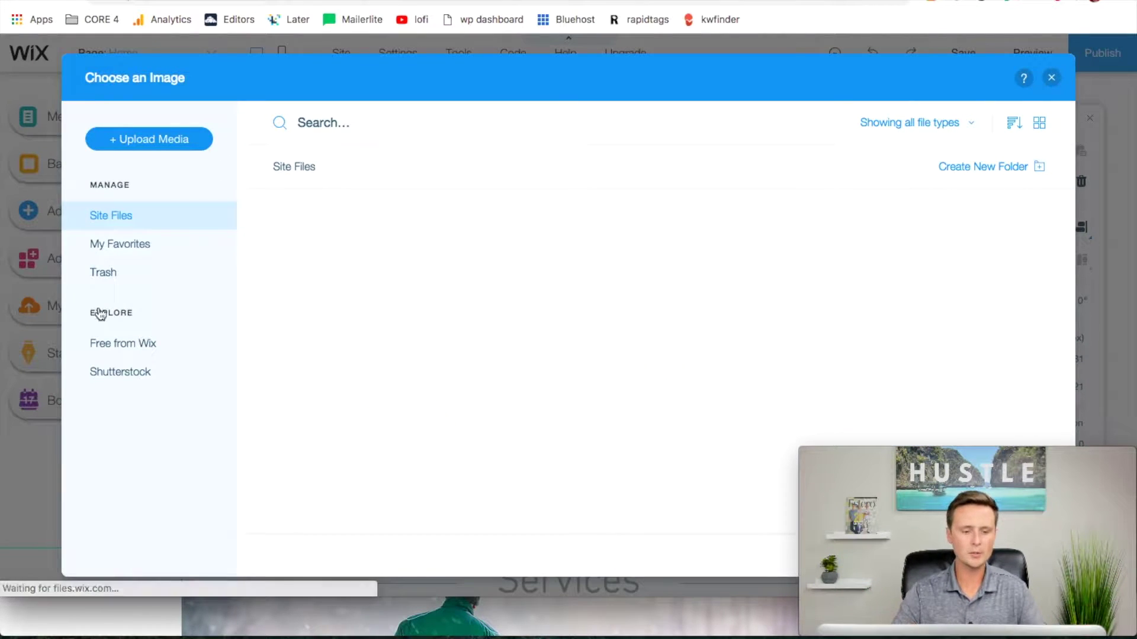
click(122, 346)
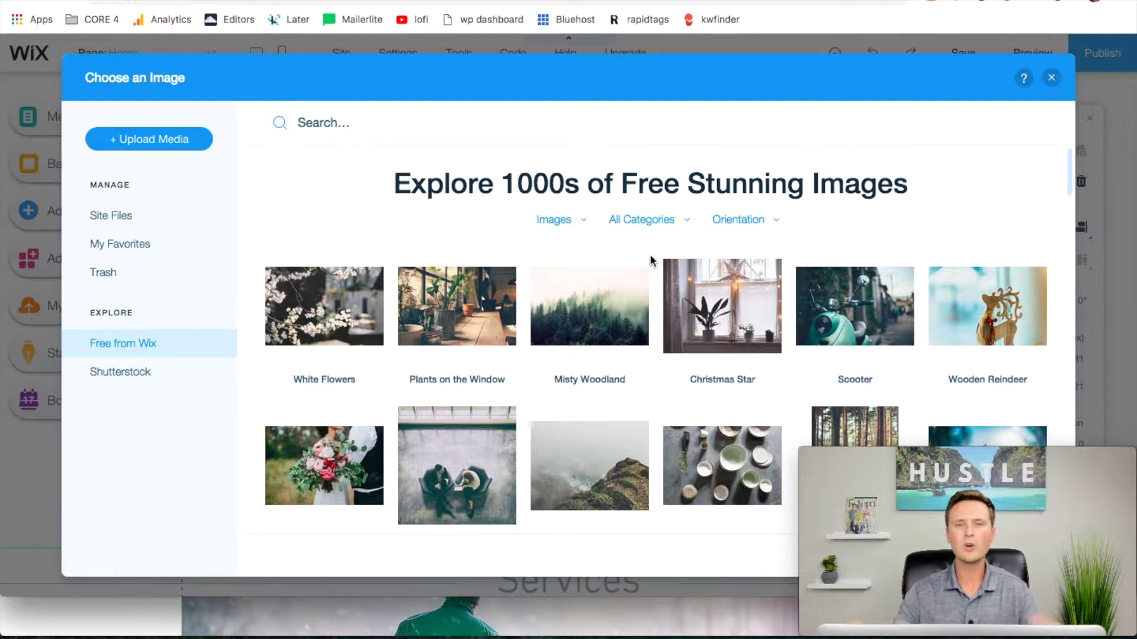
click(361, 125)
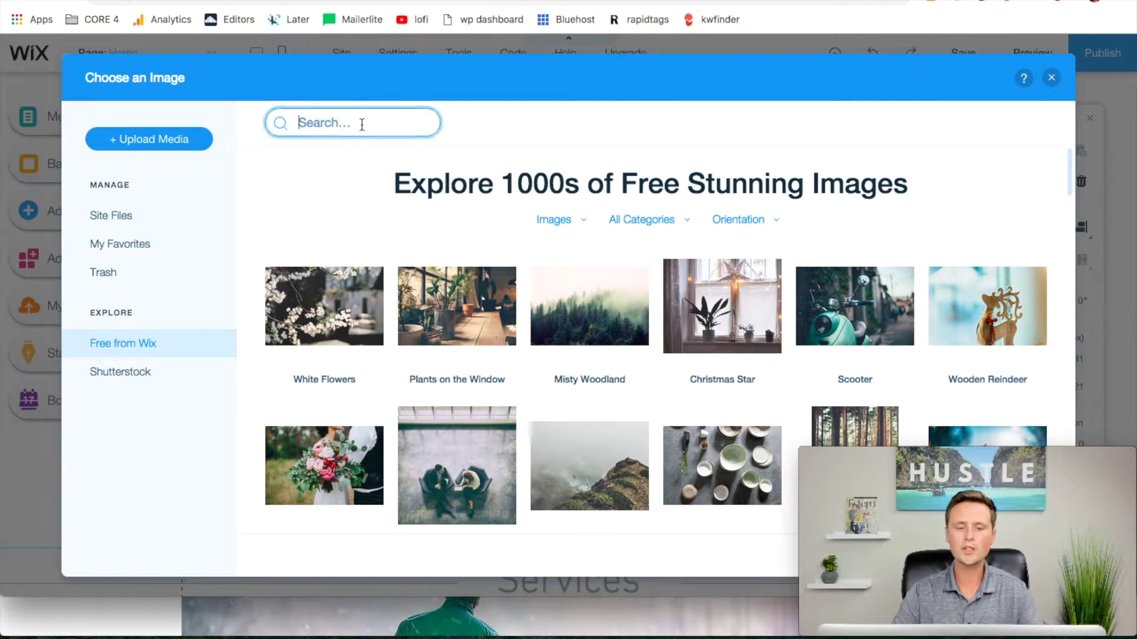
text(photo)
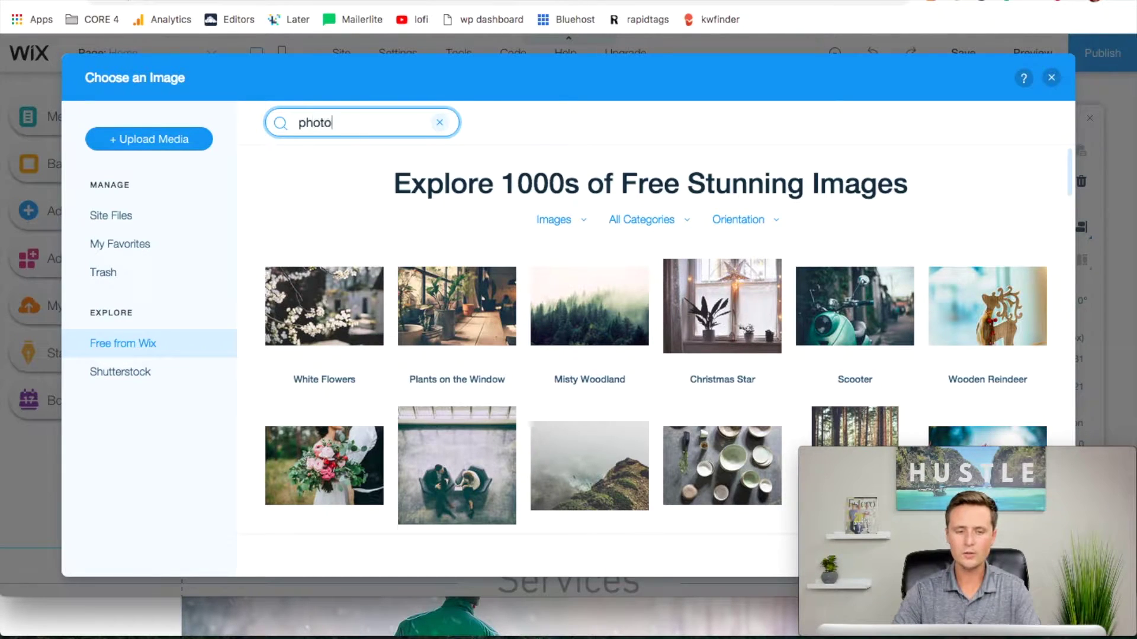
text(graphy)
key(Return)
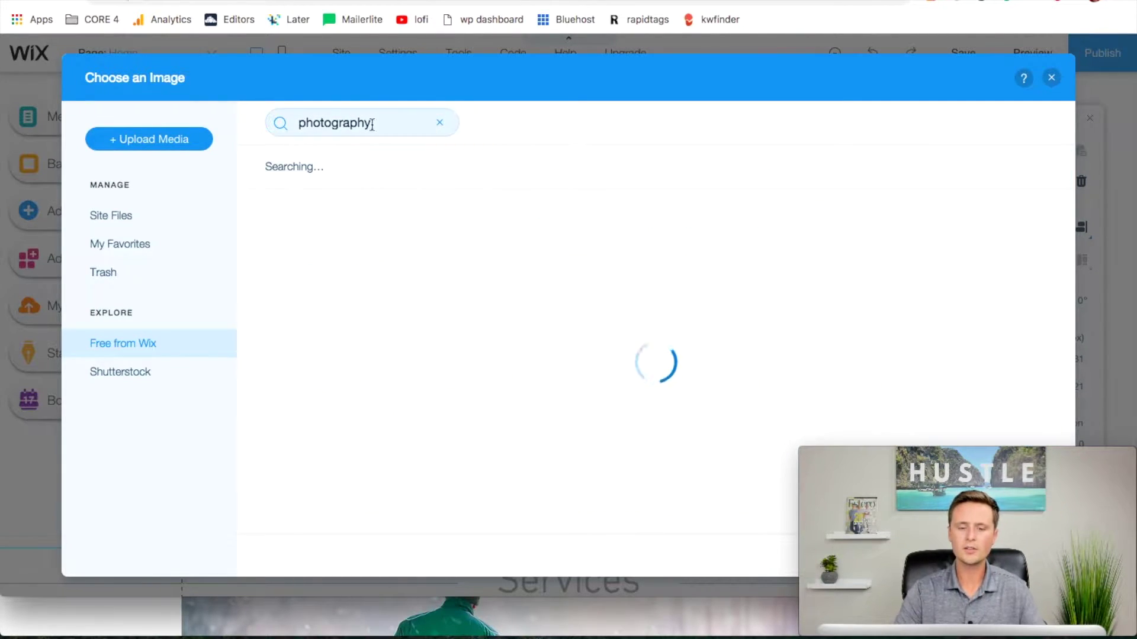
- Replace the About section's placeholder image with the "Camera Equipment" photo
scroll(902, 239, down, 1)
scroll(903, 243, down, 6)
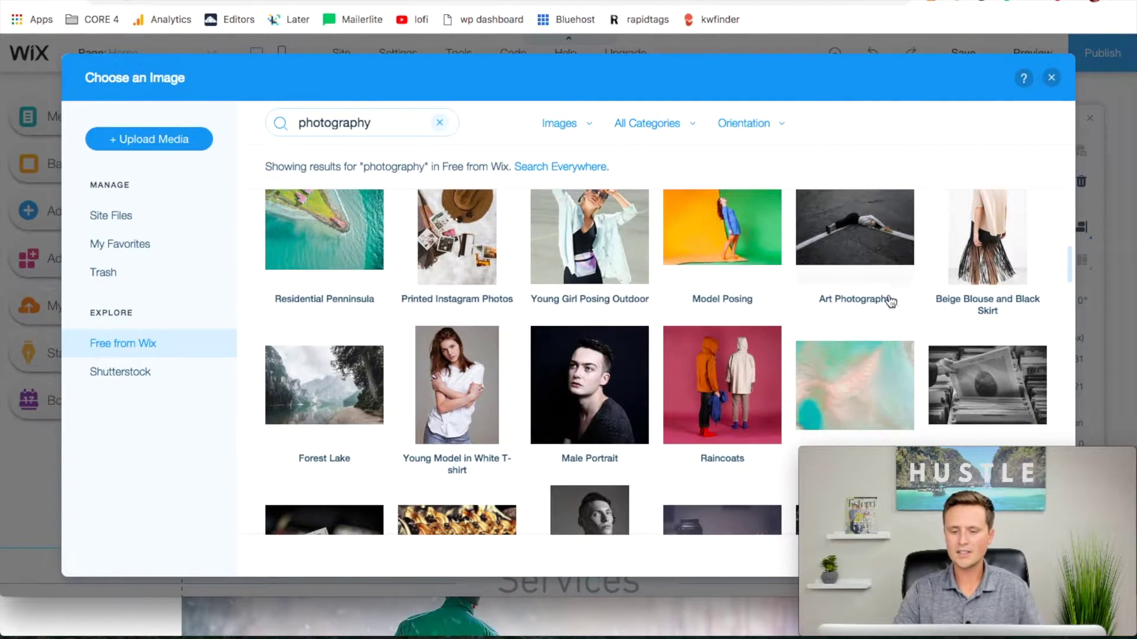
scroll(665, 451, down, 2)
scroll(666, 452, down, 2)
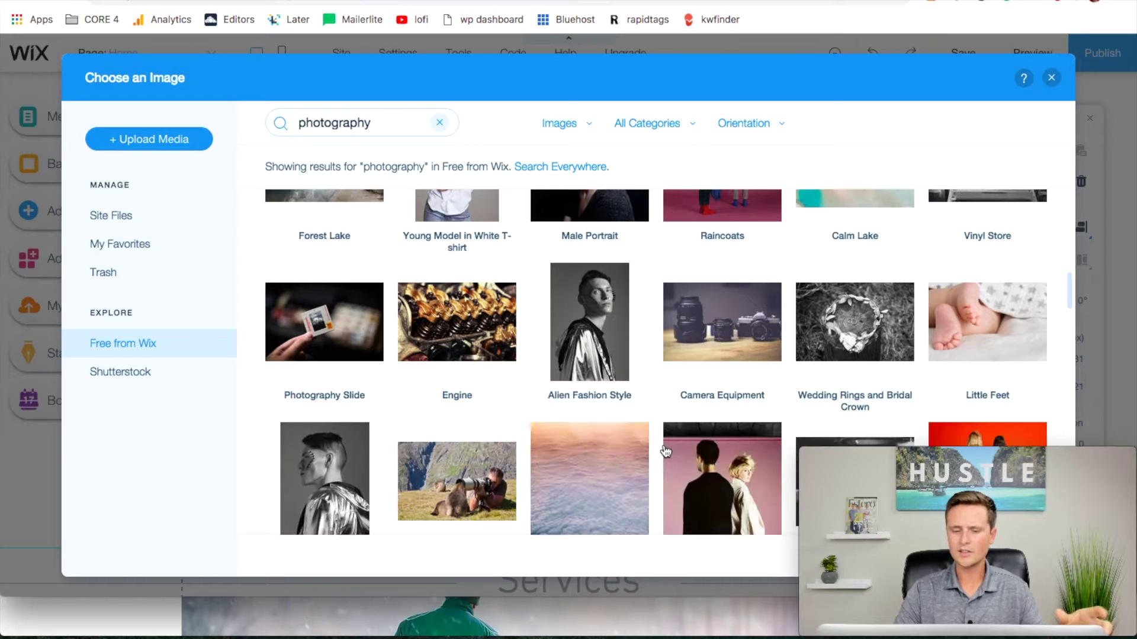
click(730, 329)
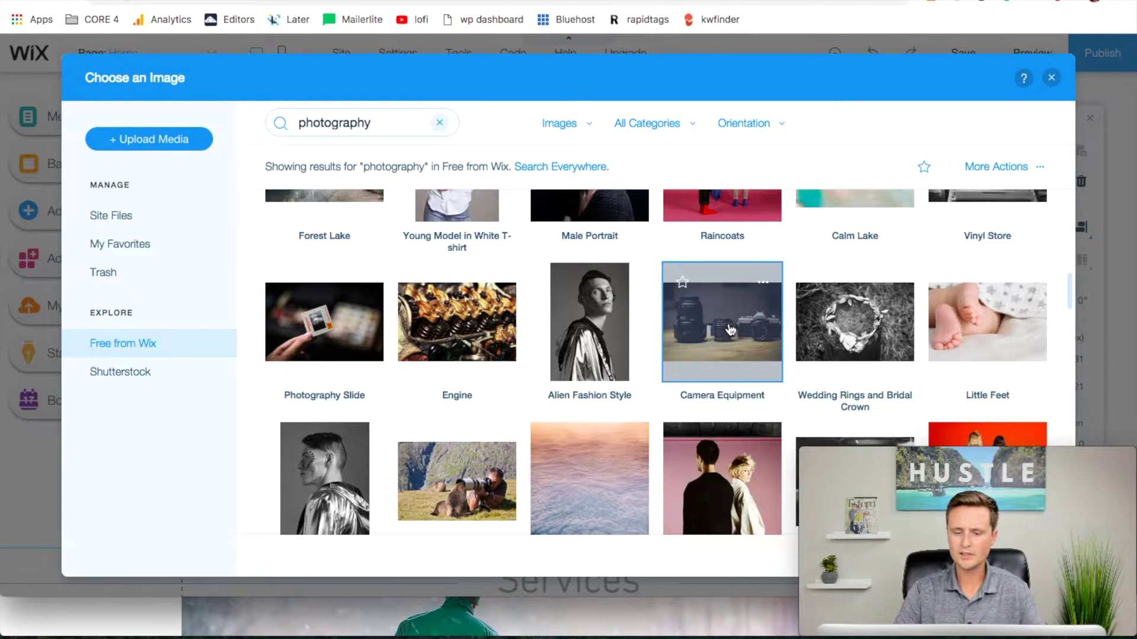
click(993, 557)
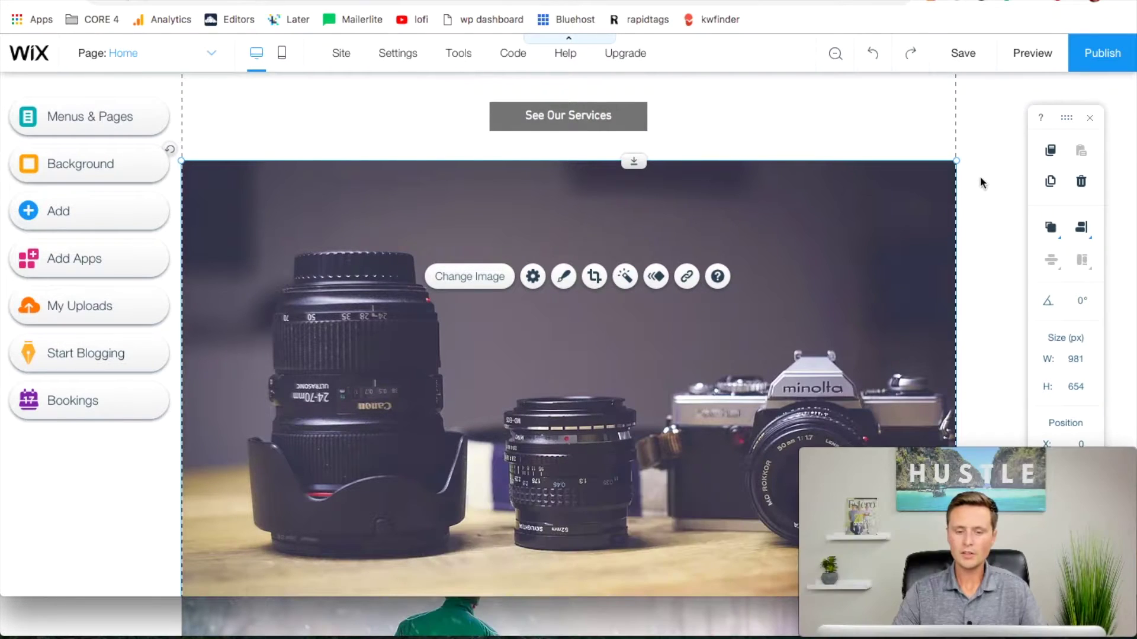
- Compare with the finished example's Services section and delete the middle service's icon circle and its title-and-paragraph text
scroll(992, 219, down, 10)
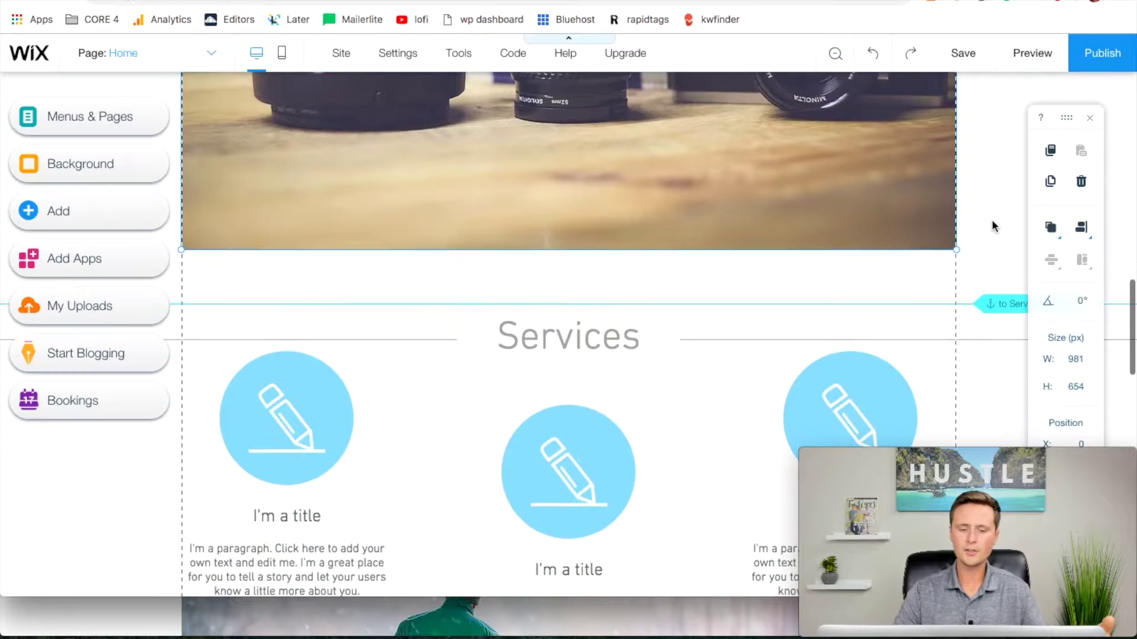
click(700, 279)
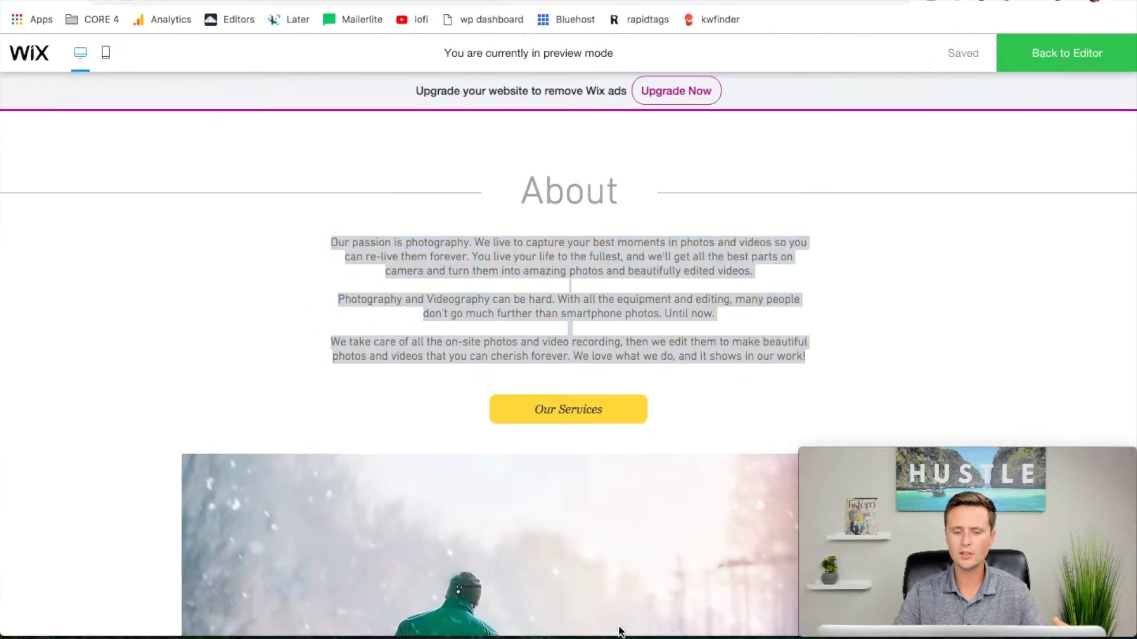
scroll(650, 354, down, 15)
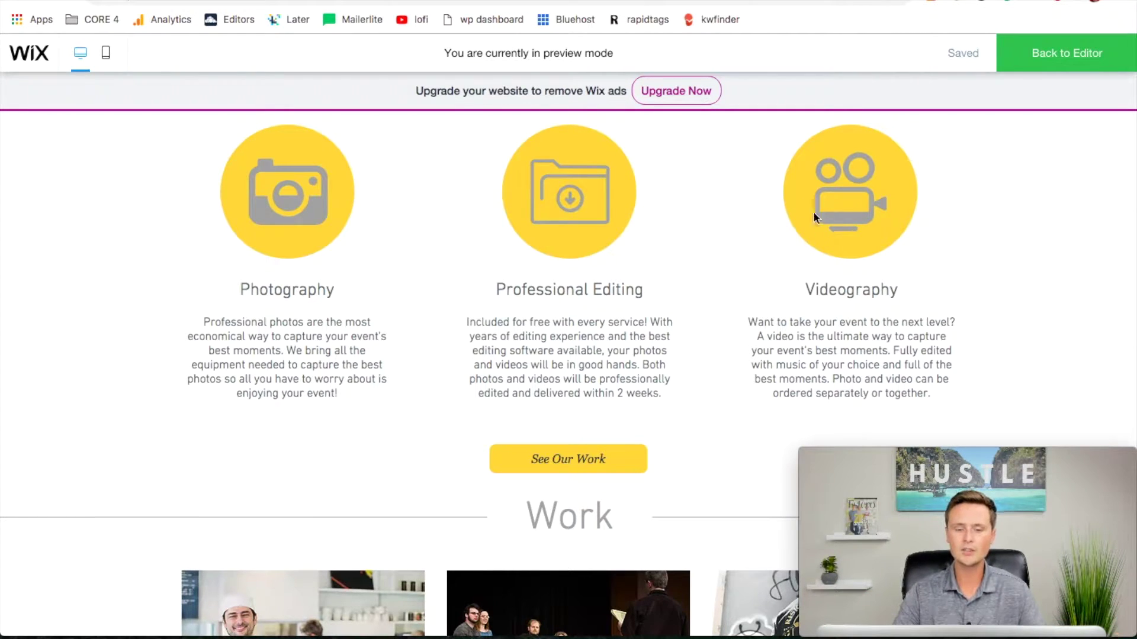
scroll(669, 296, up, 3)
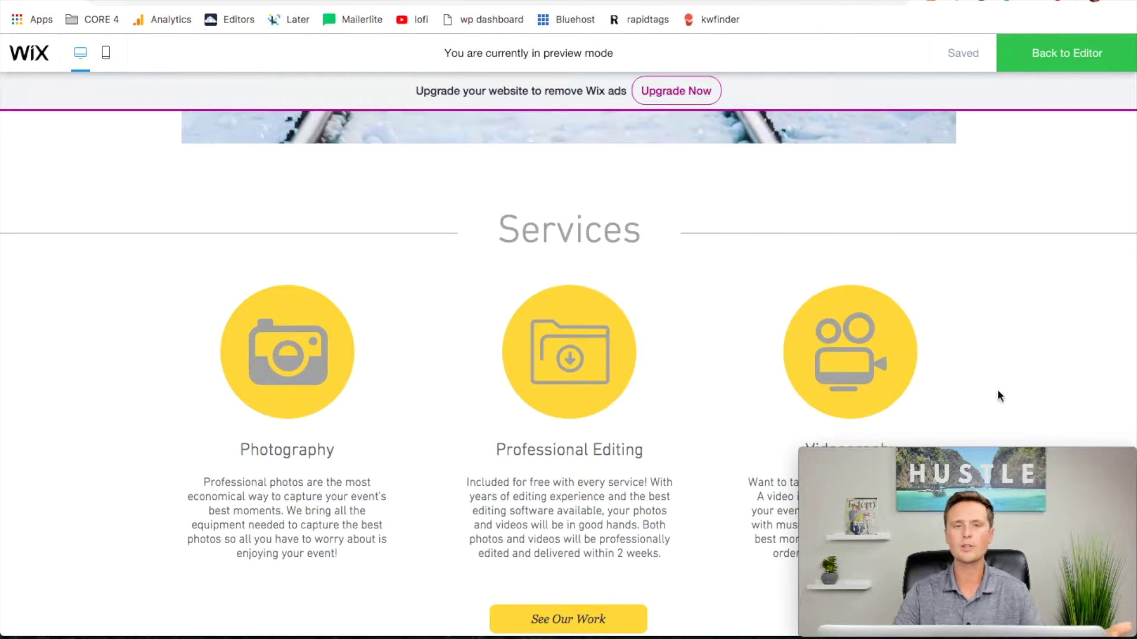
scroll(724, 365, down, 3)
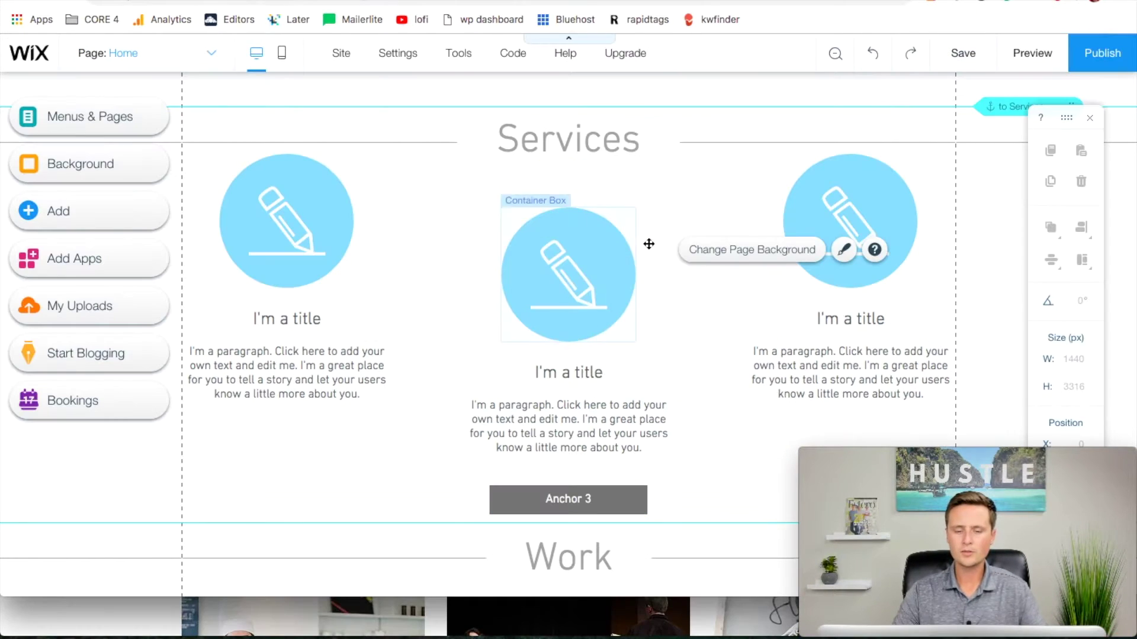
click(626, 249)
key(Delete)
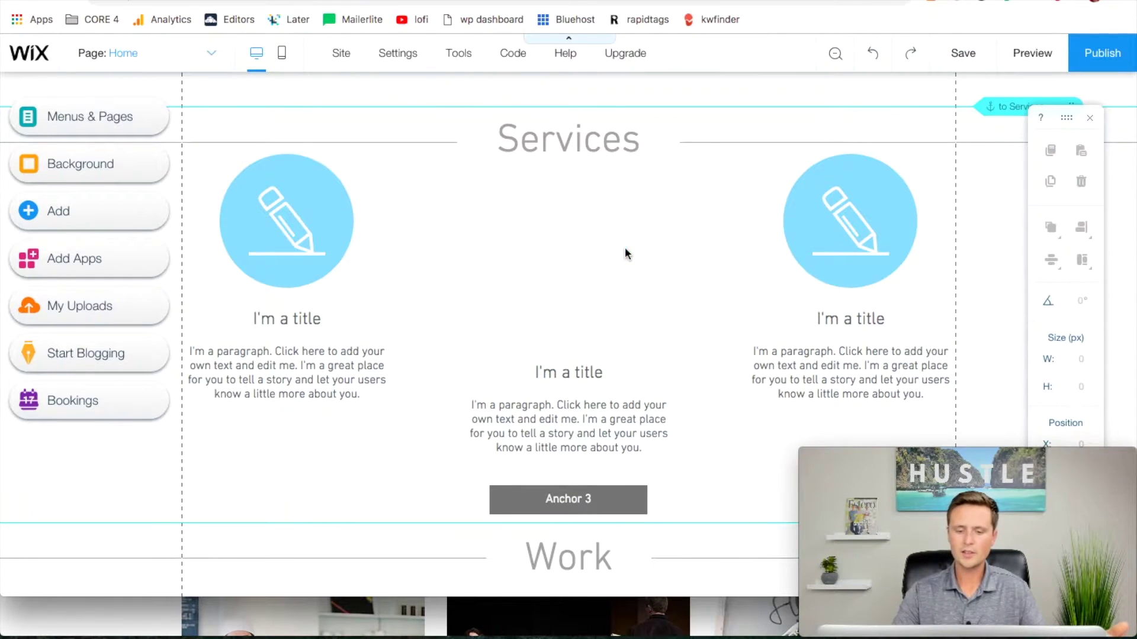
click(575, 374)
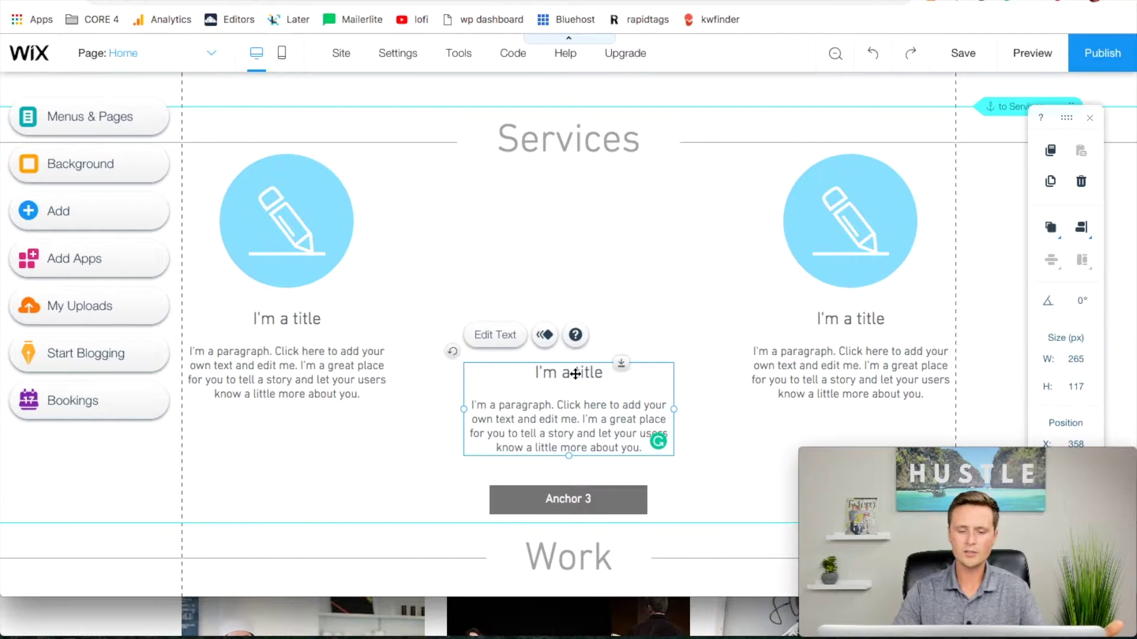
key(Delete)
- Move the left service's icon circle and text together inward and slightly down, to about X 119
click(352, 236)
click(344, 204)
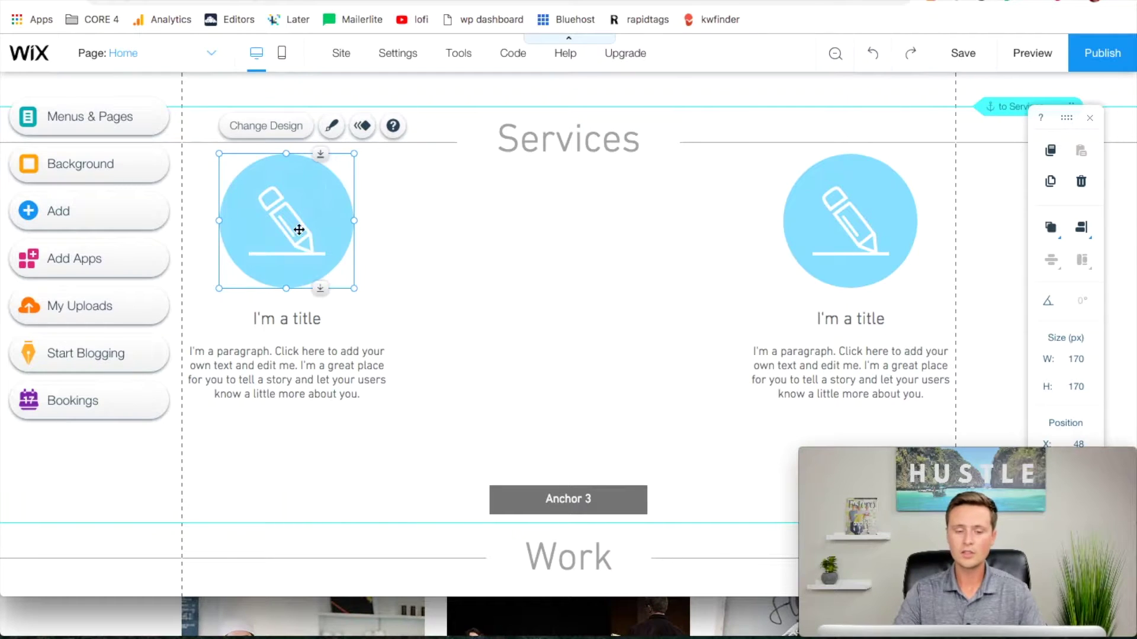
click(284, 232)
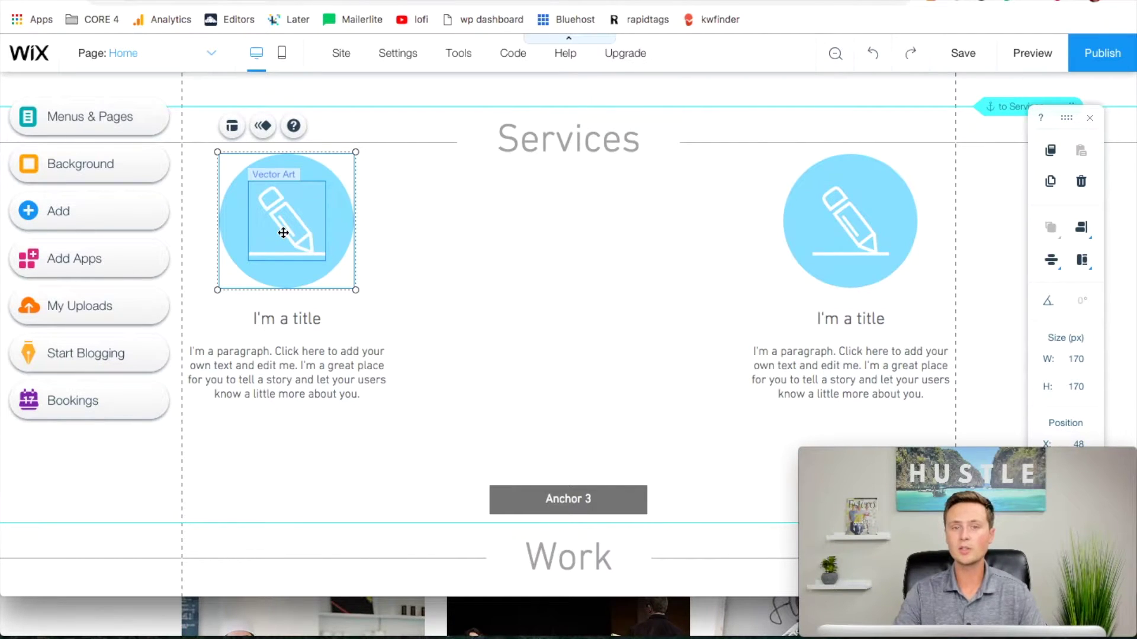
click(289, 346)
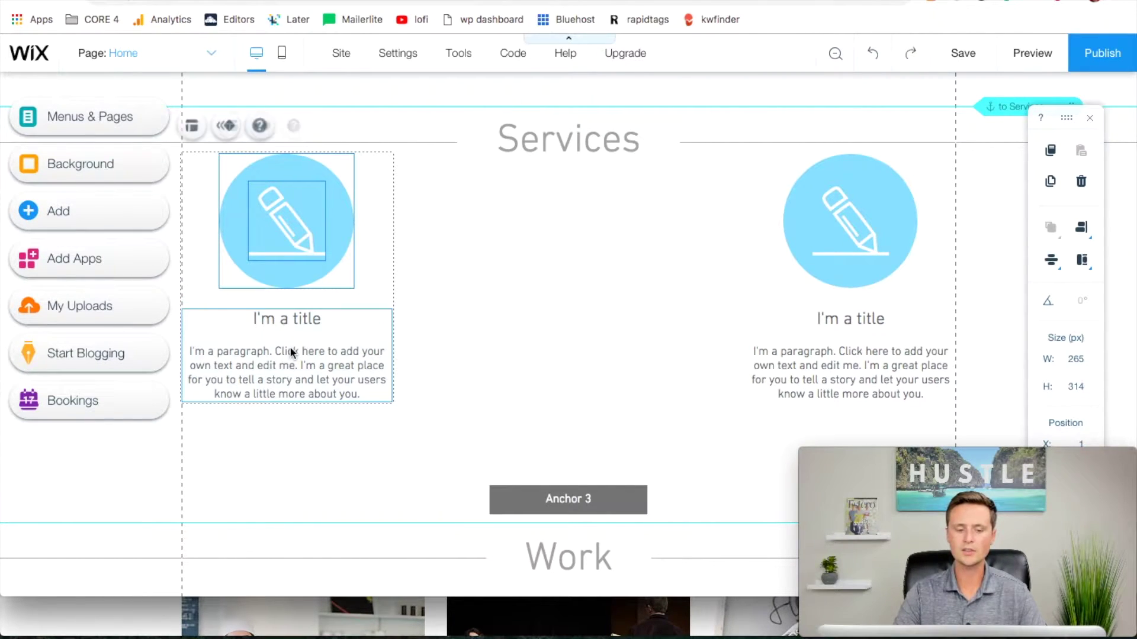
click(283, 210)
drag(283, 209, 373, 250)
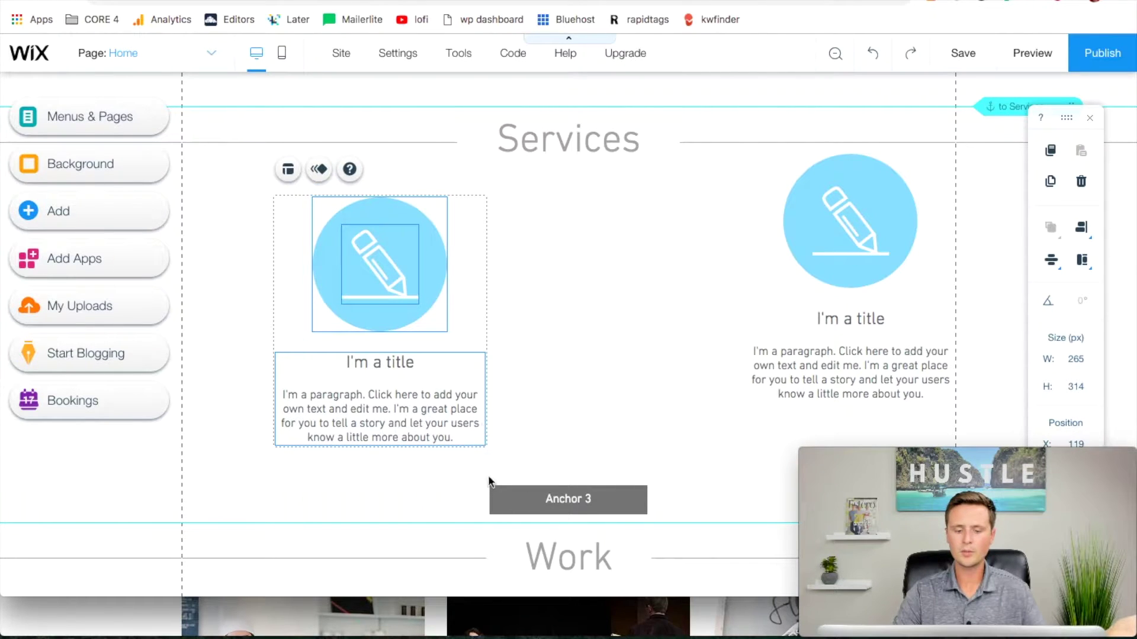
- Move the right service's icon circle and text together inward to about X 590, level with the left service
click(862, 172)
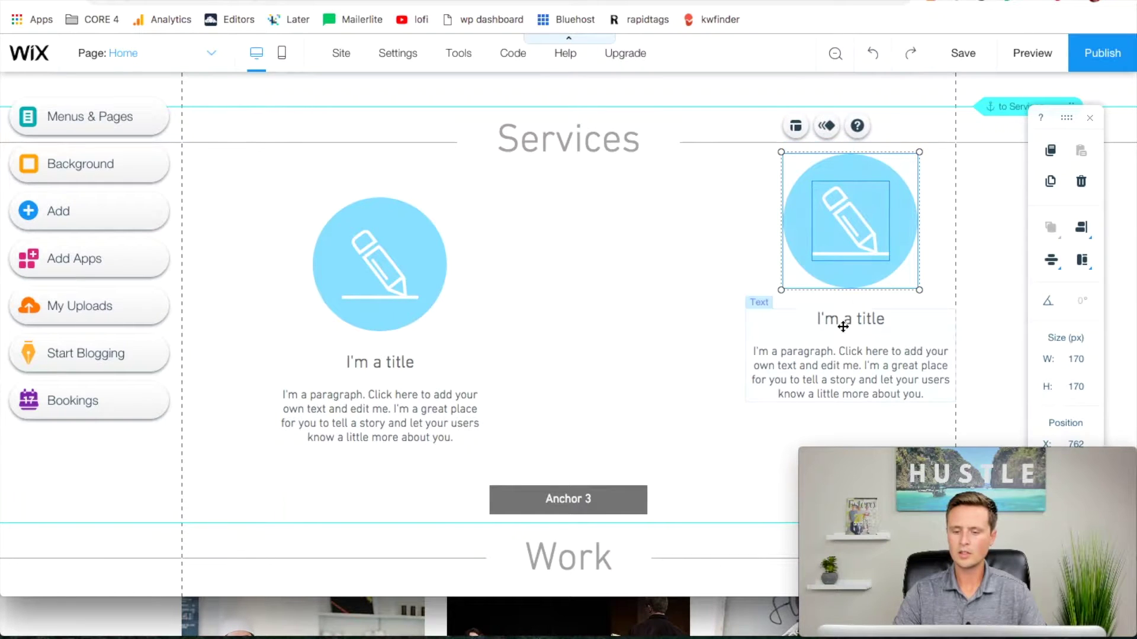
click(852, 237)
drag(851, 213, 753, 256)
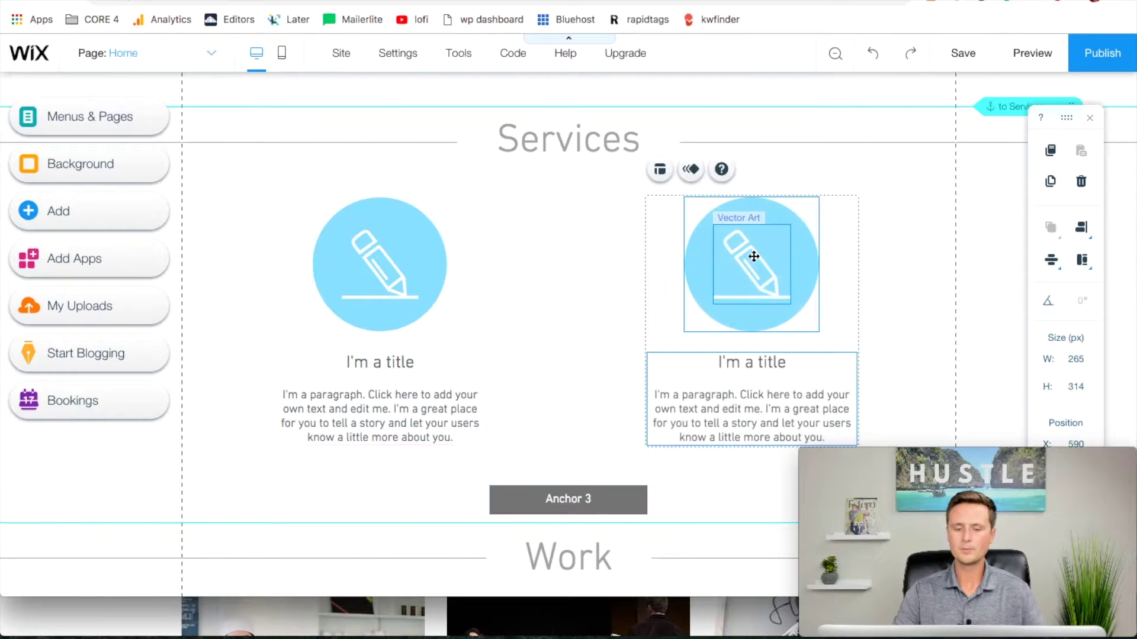
click(986, 271)
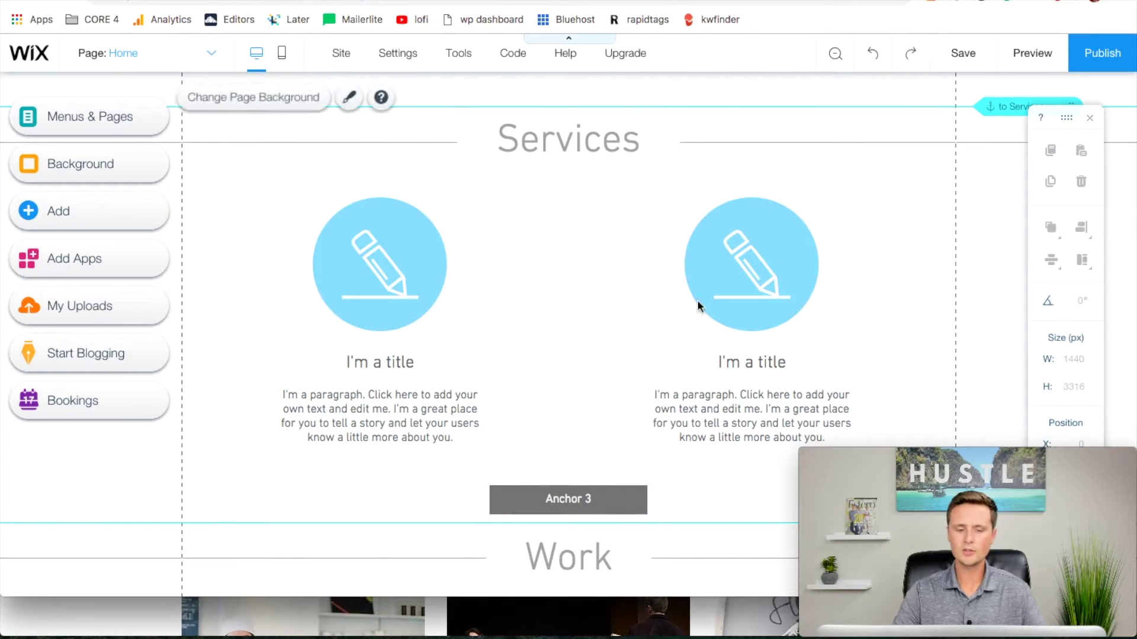
- Replace the left service's pencil icon with the solid teal Camera vector art, searching everywhere for "camera" and showing all results
click(372, 258)
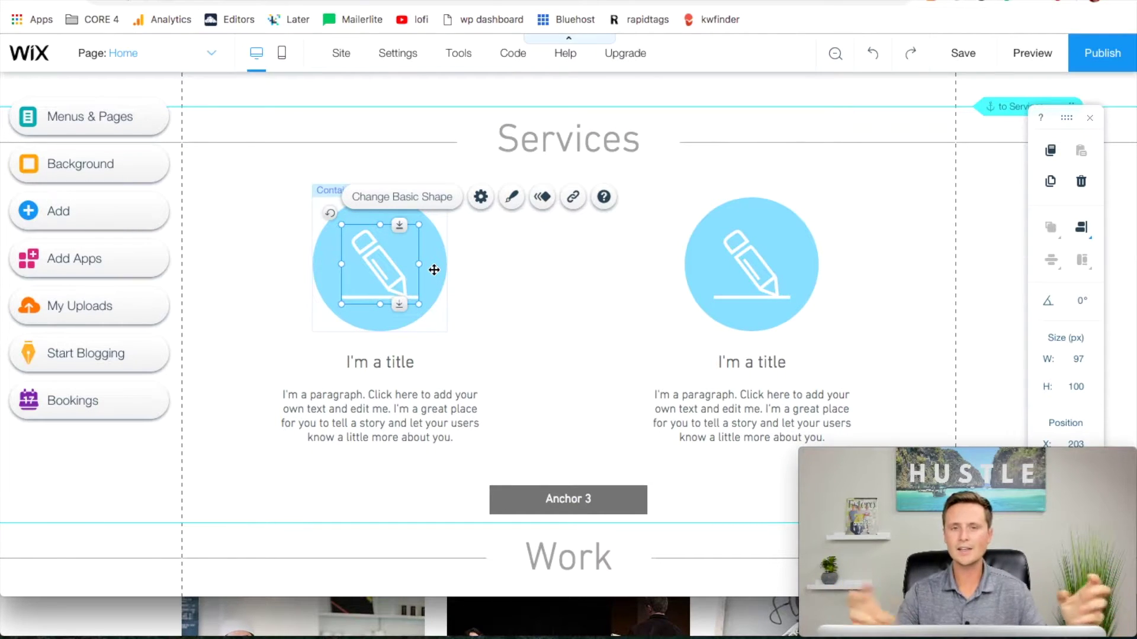
click(430, 204)
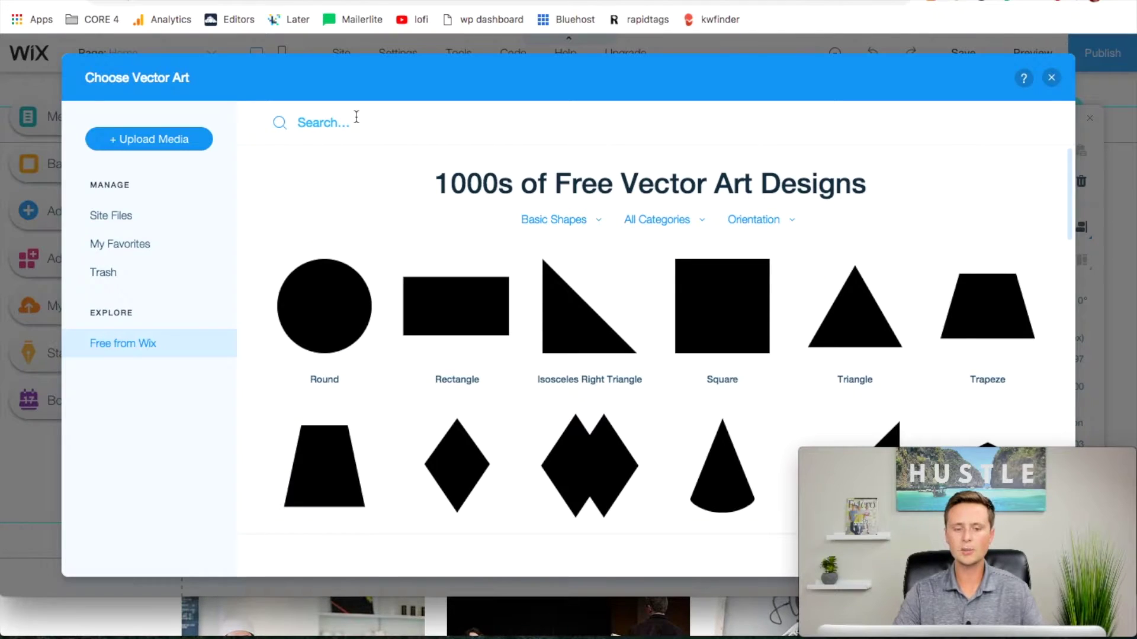
click(355, 116)
text(camera)
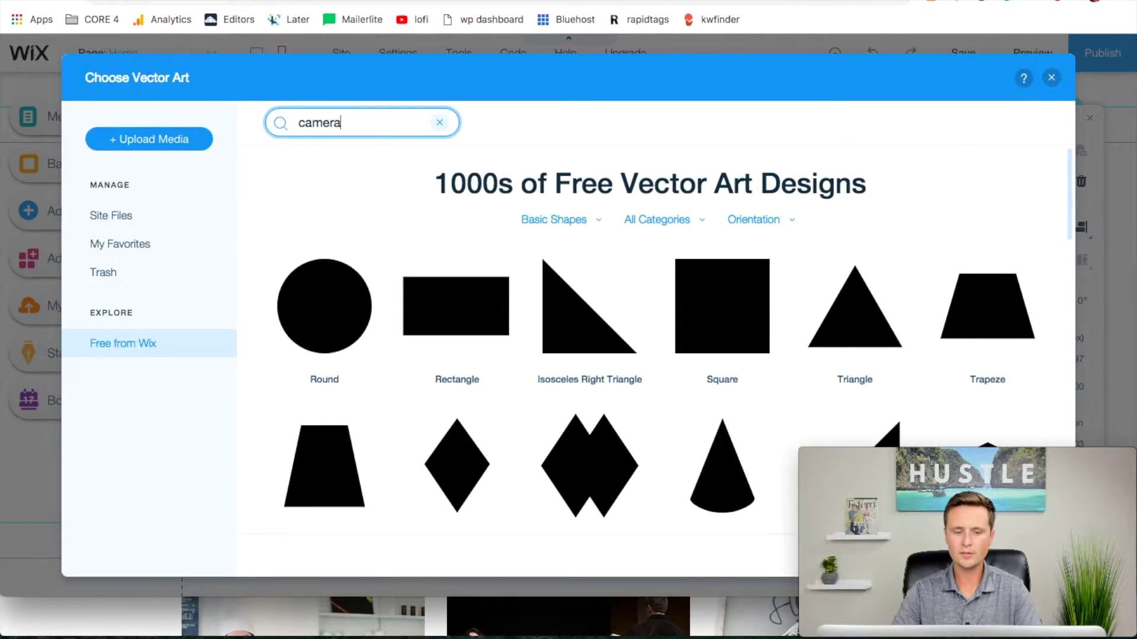
key(Return)
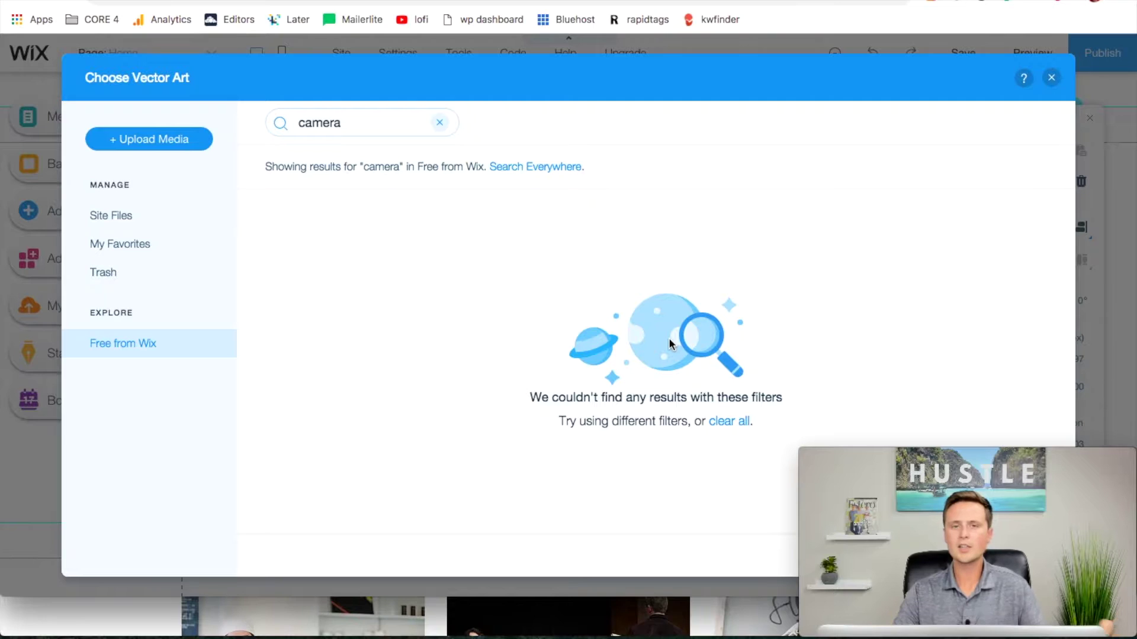
click(525, 168)
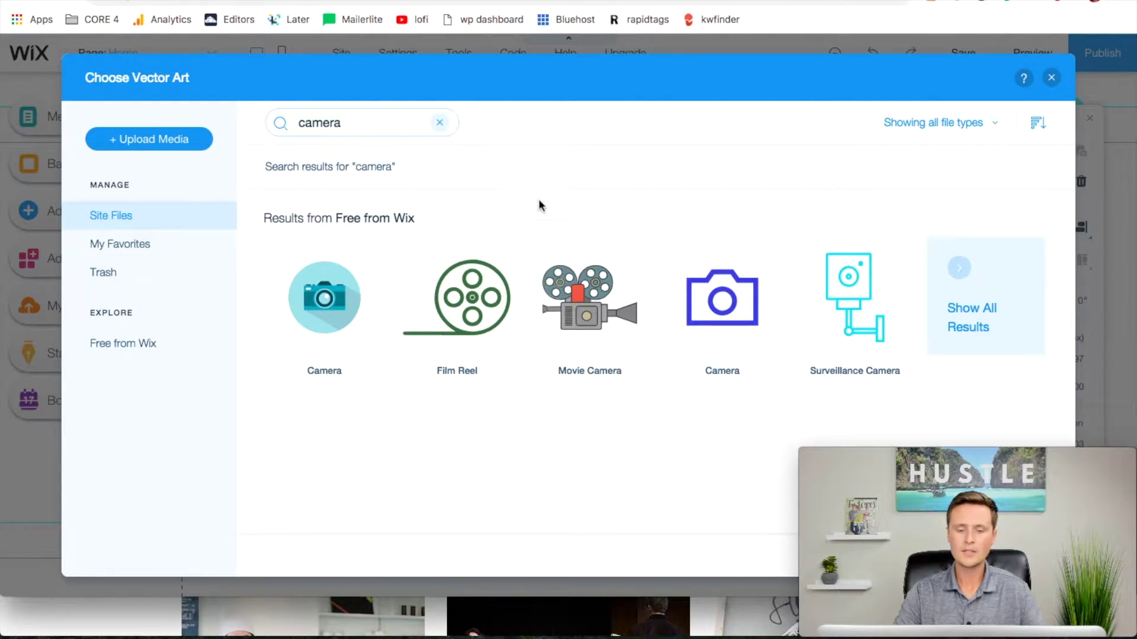
click(974, 322)
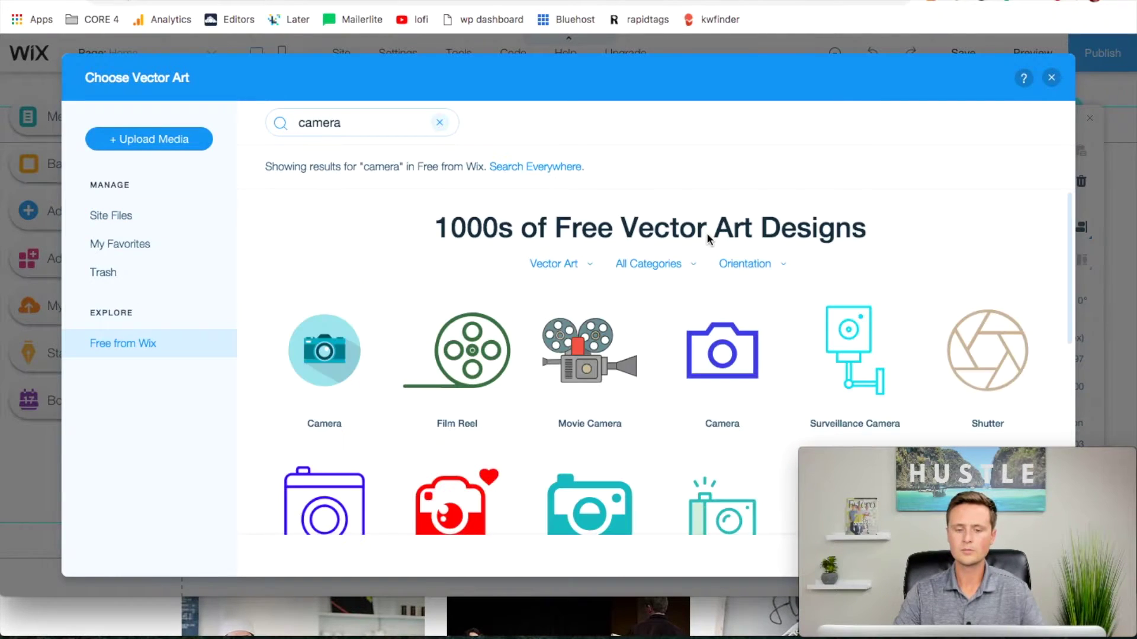
scroll(655, 229, down, 3)
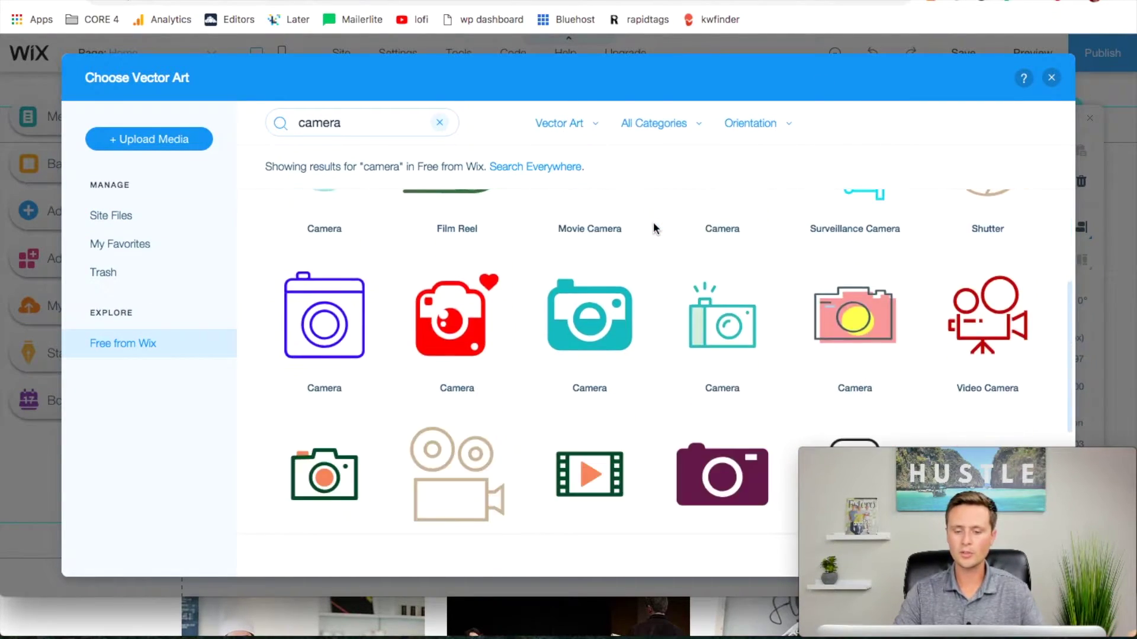
click(610, 312)
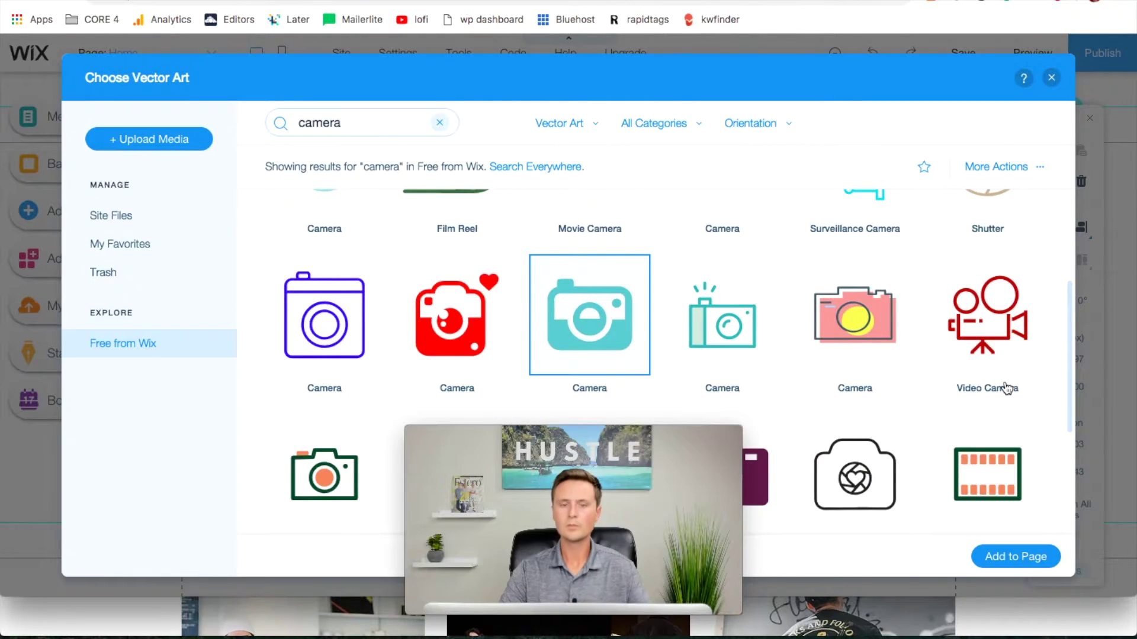
click(1016, 557)
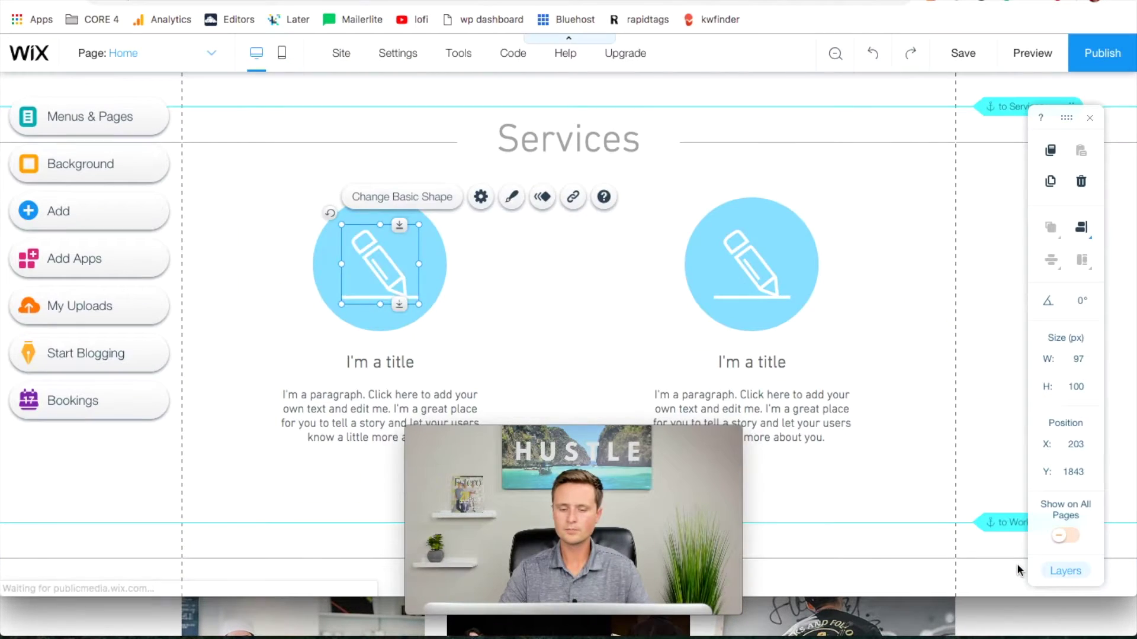
- Replace the right service's pencil icon with the teal movie Camera vector art, searching everywhere for "camera" and showing all results
click(745, 271)
click(793, 197)
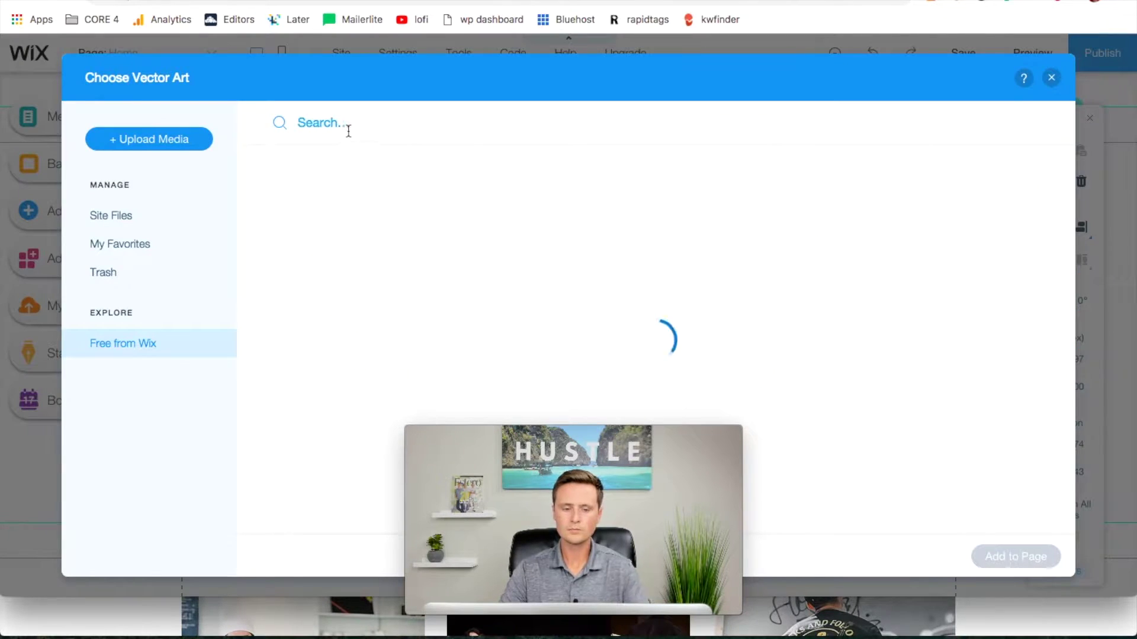
click(347, 124)
text(camera)
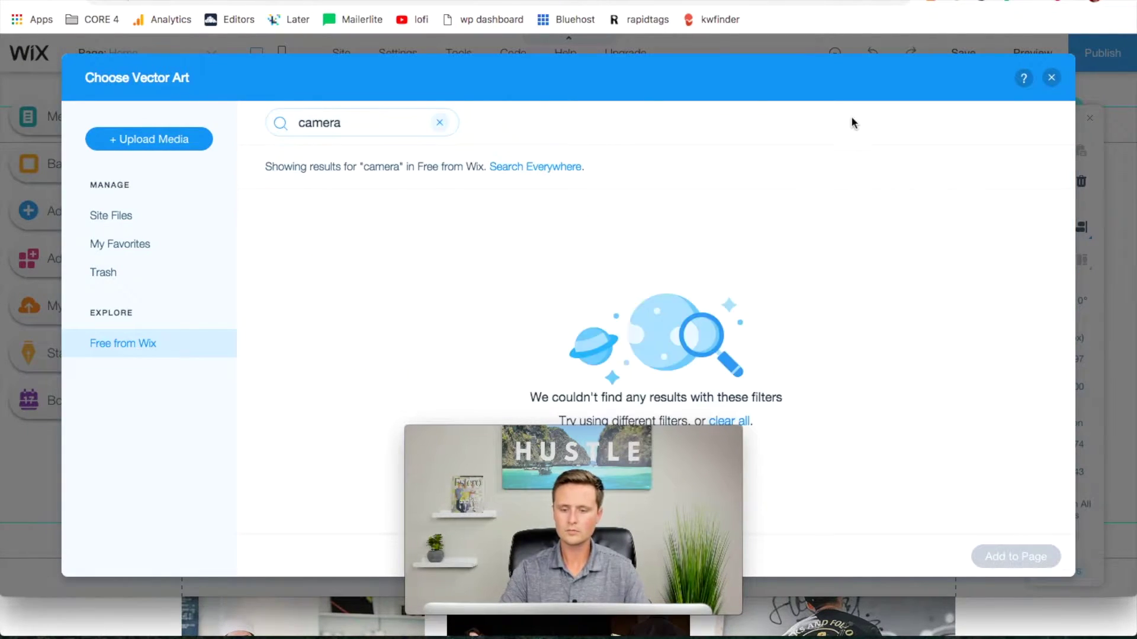
click(543, 171)
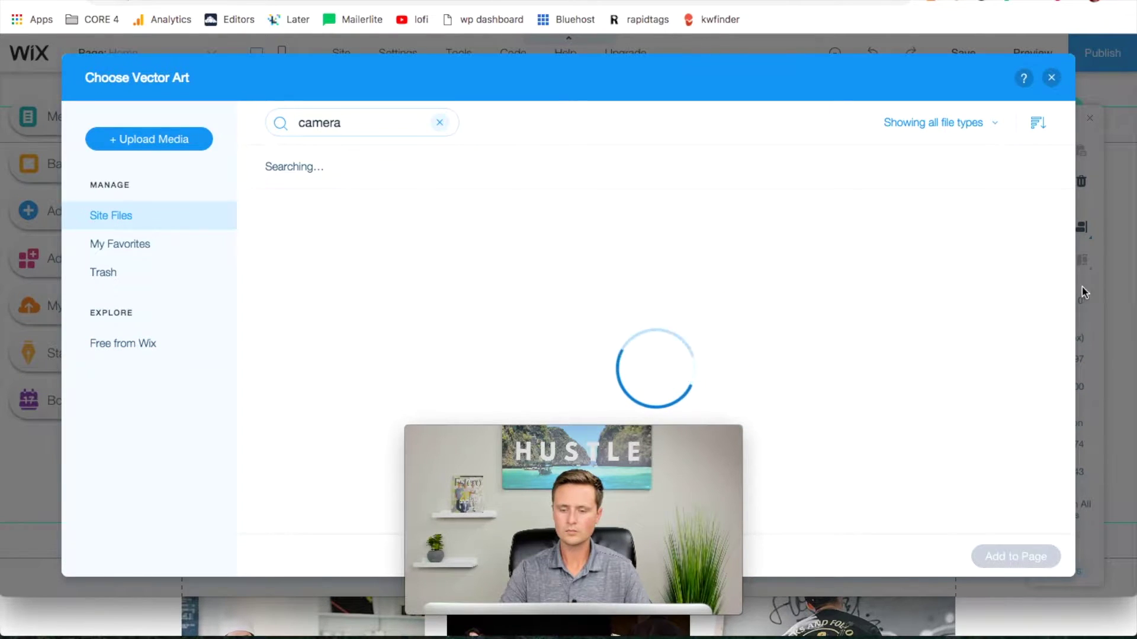
click(993, 322)
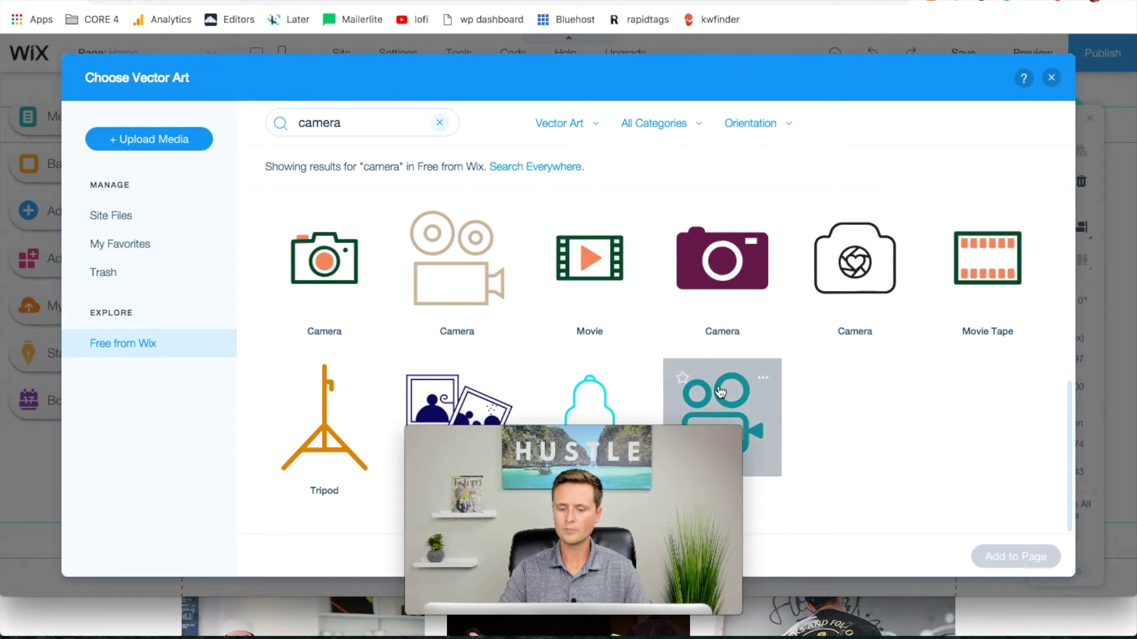
click(720, 392)
click(1025, 559)
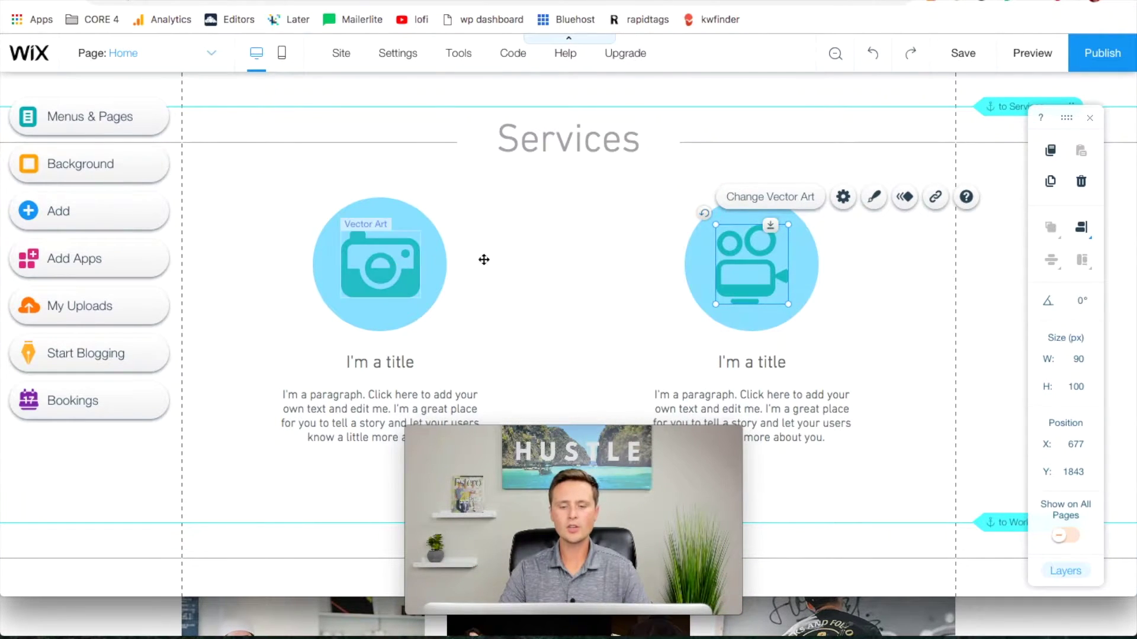
- Recolor the right service's movie camera icon to the dark grey site color #2F2E2E
click(873, 198)
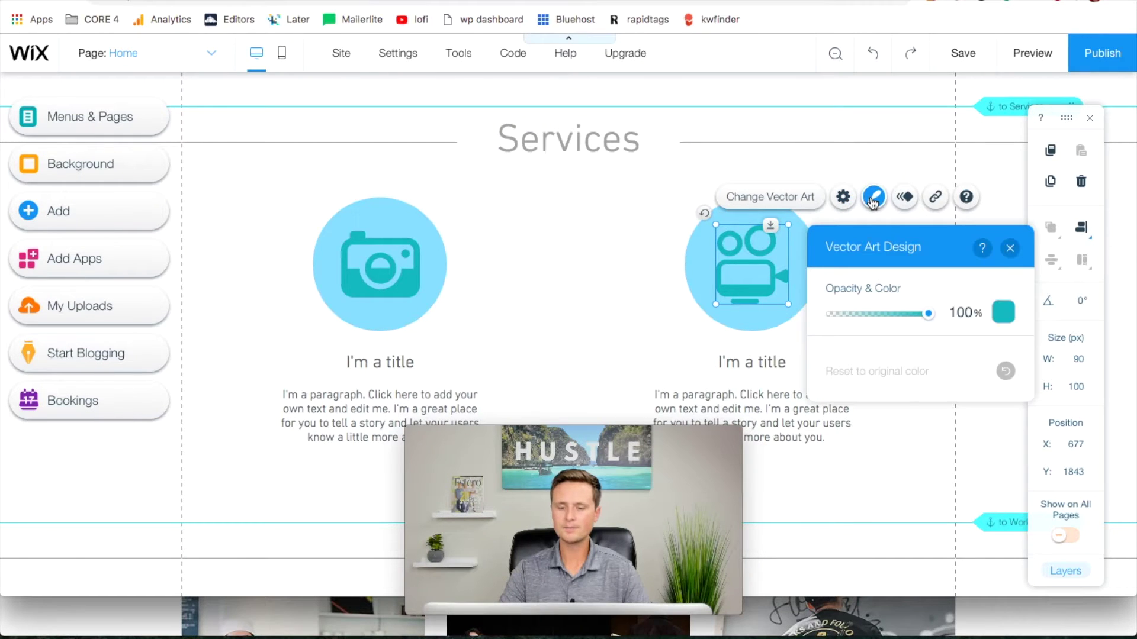
click(1005, 313)
click(811, 408)
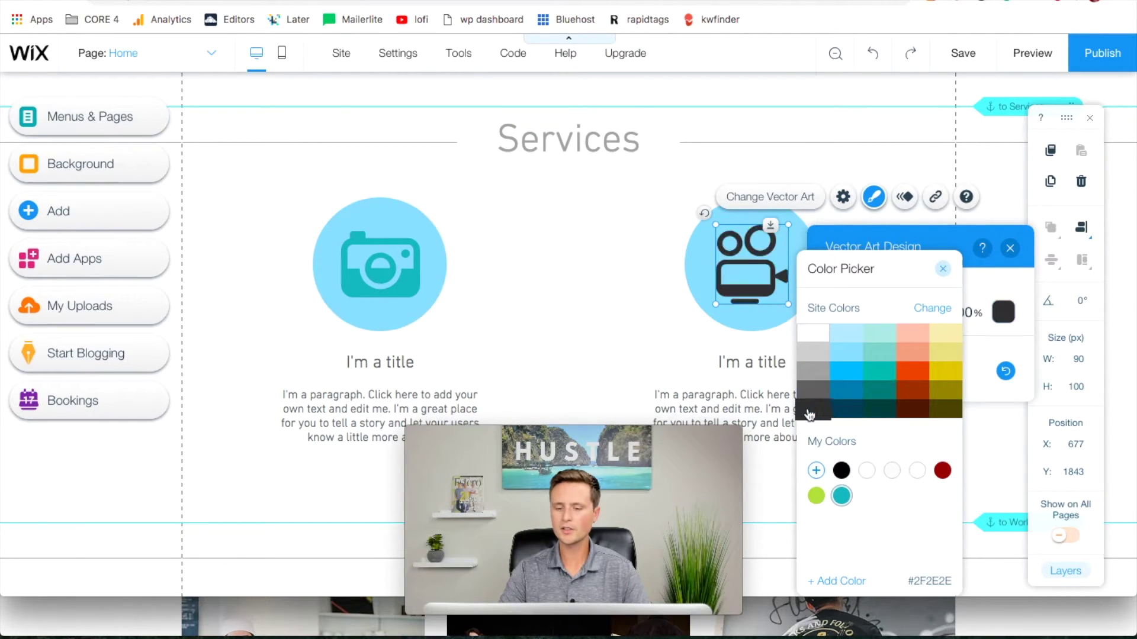
click(382, 262)
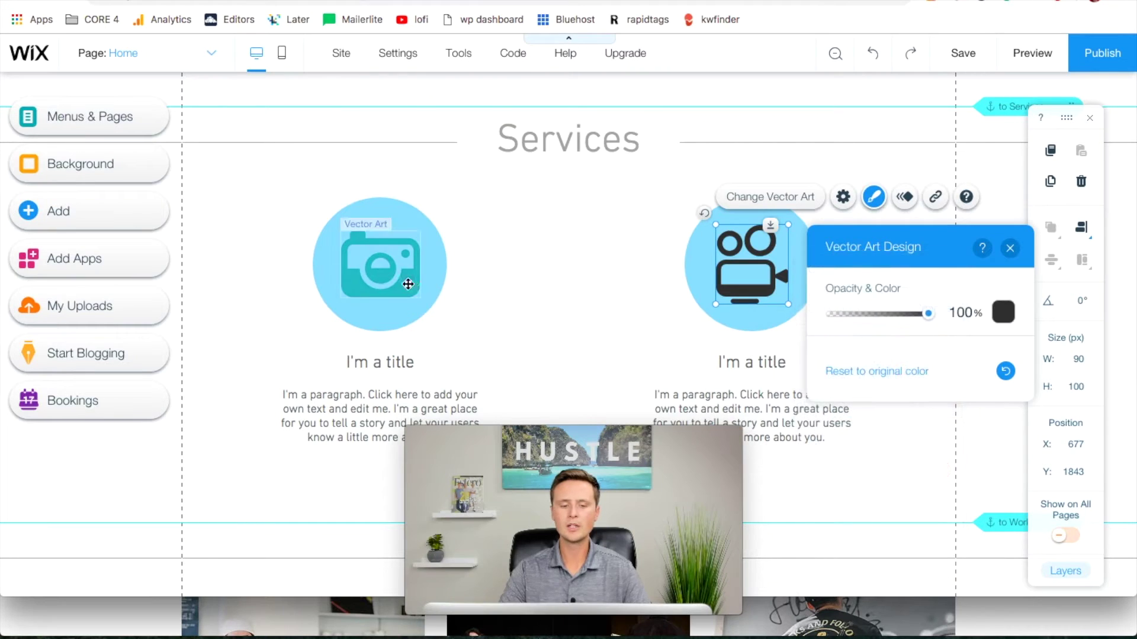
- Recolor the left service's photo camera icon to the same dark grey, #2F2E2E, and close its design settings
click(382, 262)
click(499, 204)
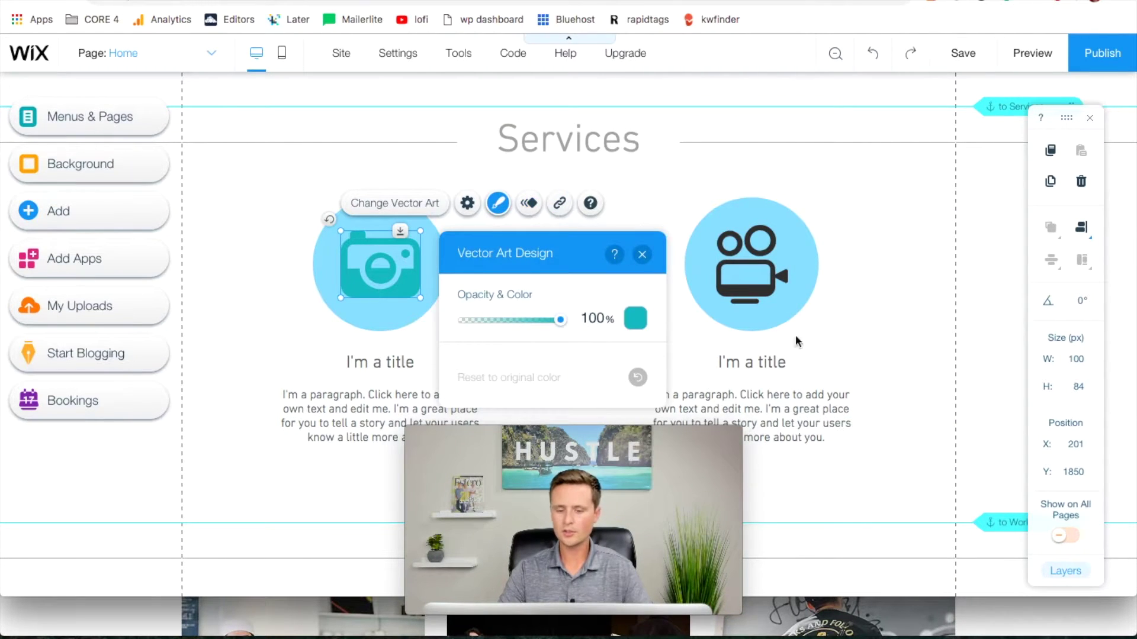
click(635, 316)
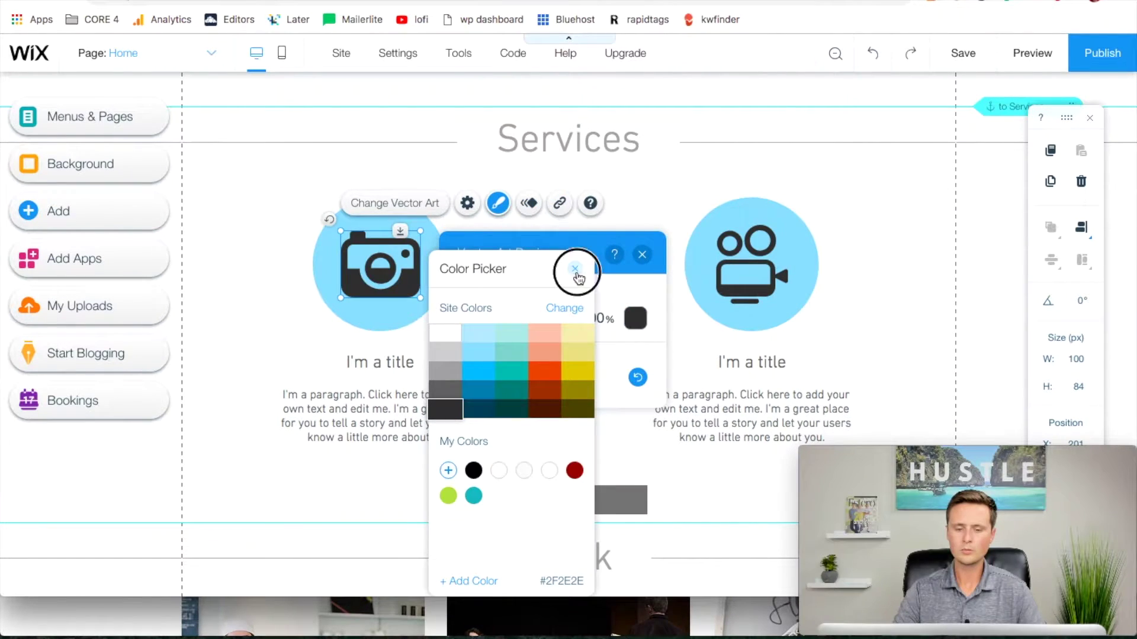
click(574, 268)
click(642, 254)
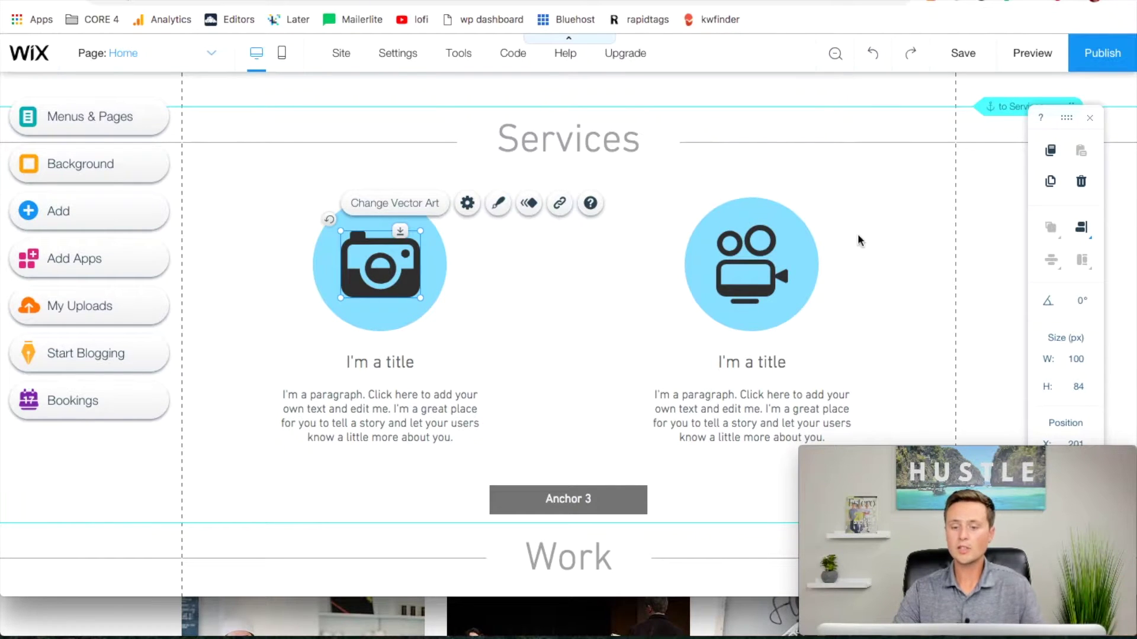
- Customize the circle behind the movie camera icon with the orange-red site color #DE5021 as its background fill
click(805, 224)
click(797, 170)
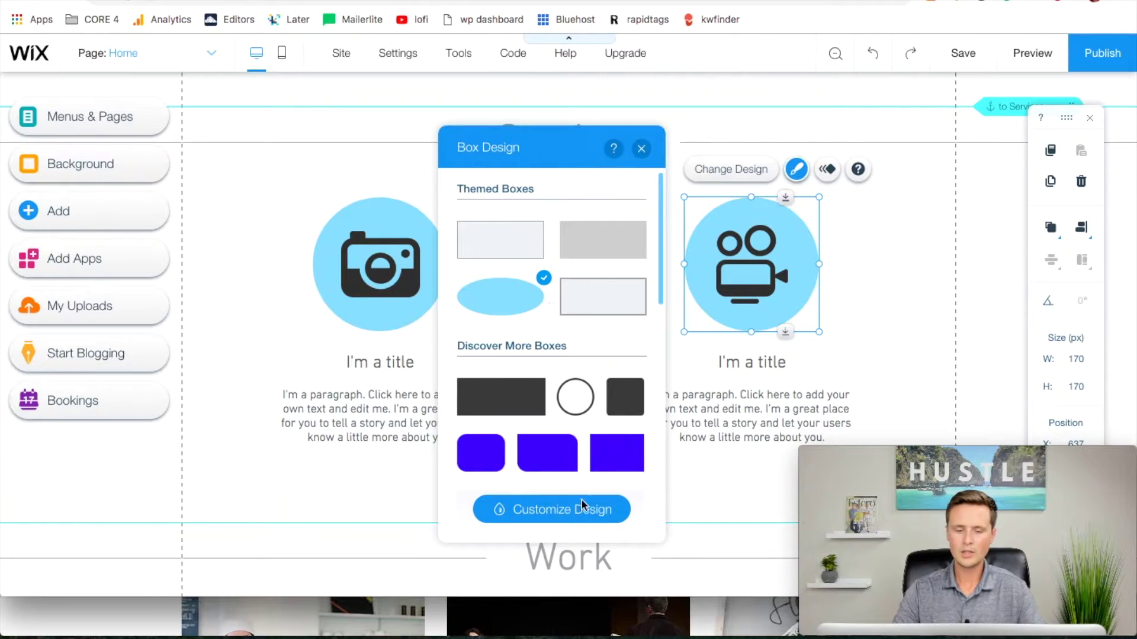
click(556, 510)
click(521, 284)
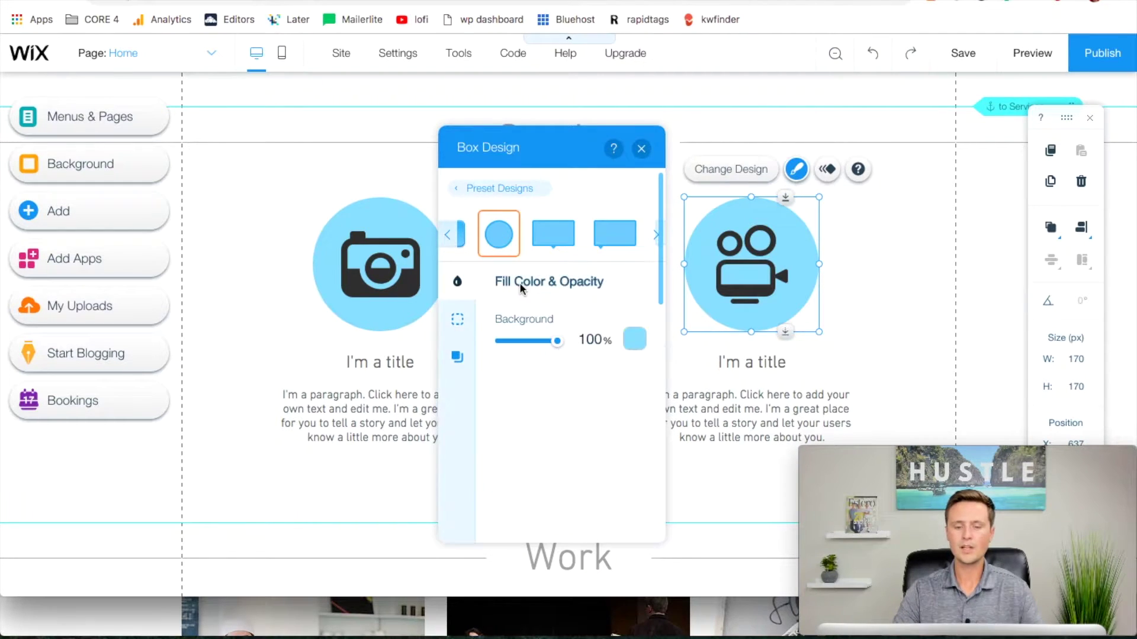
click(634, 340)
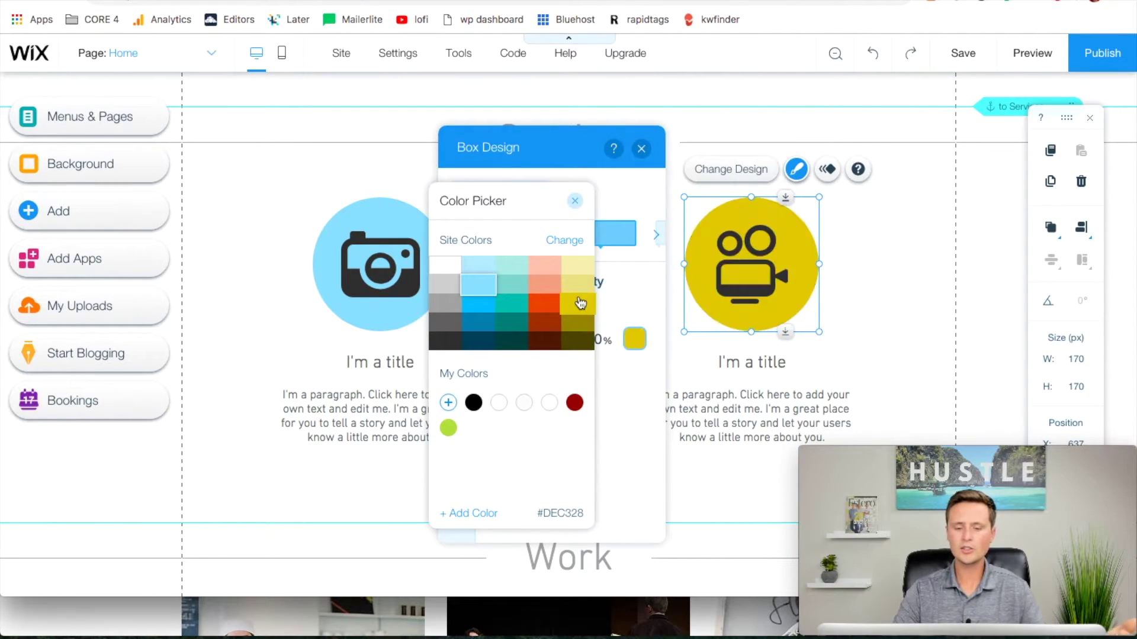
click(542, 305)
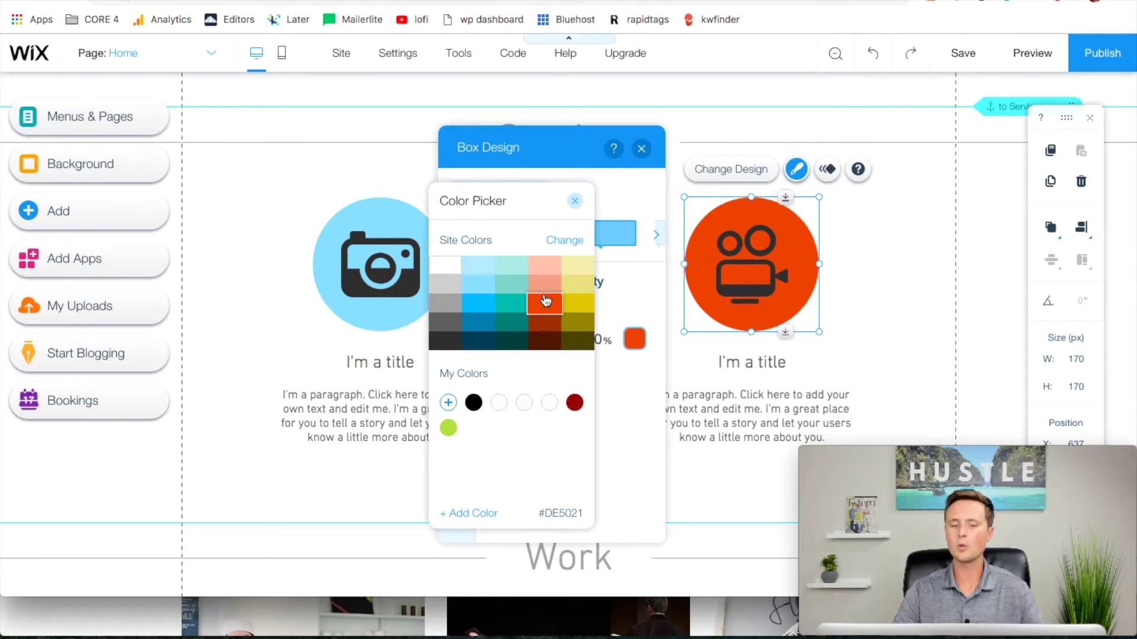
click(575, 202)
click(641, 149)
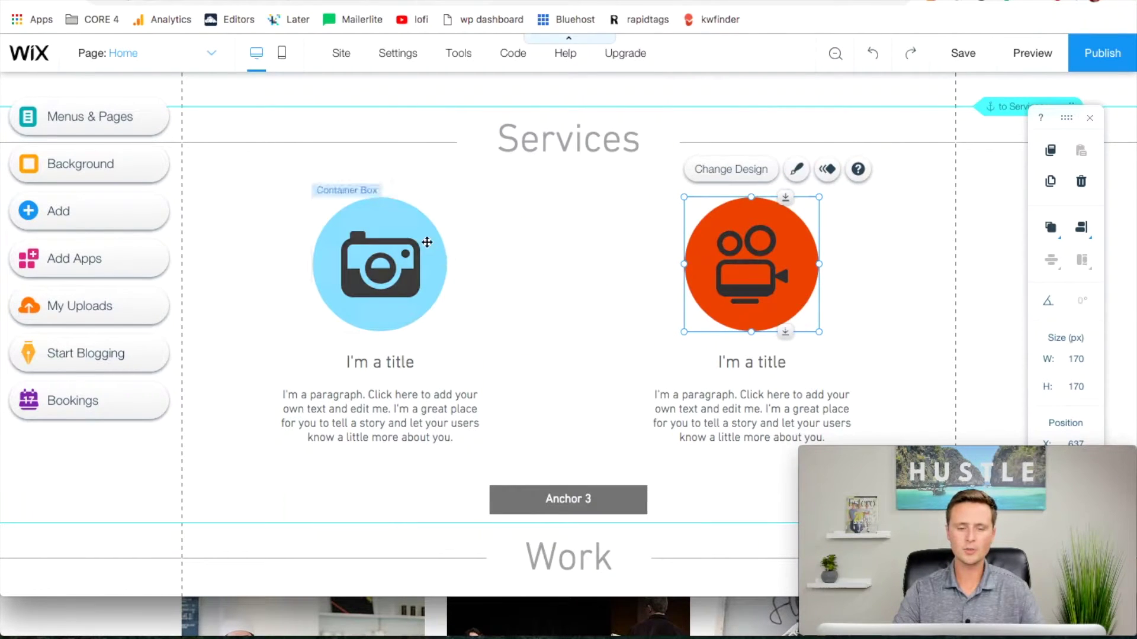
- Apply the saved orange-red round box design to the circle behind the photo camera icon
click(437, 232)
click(424, 169)
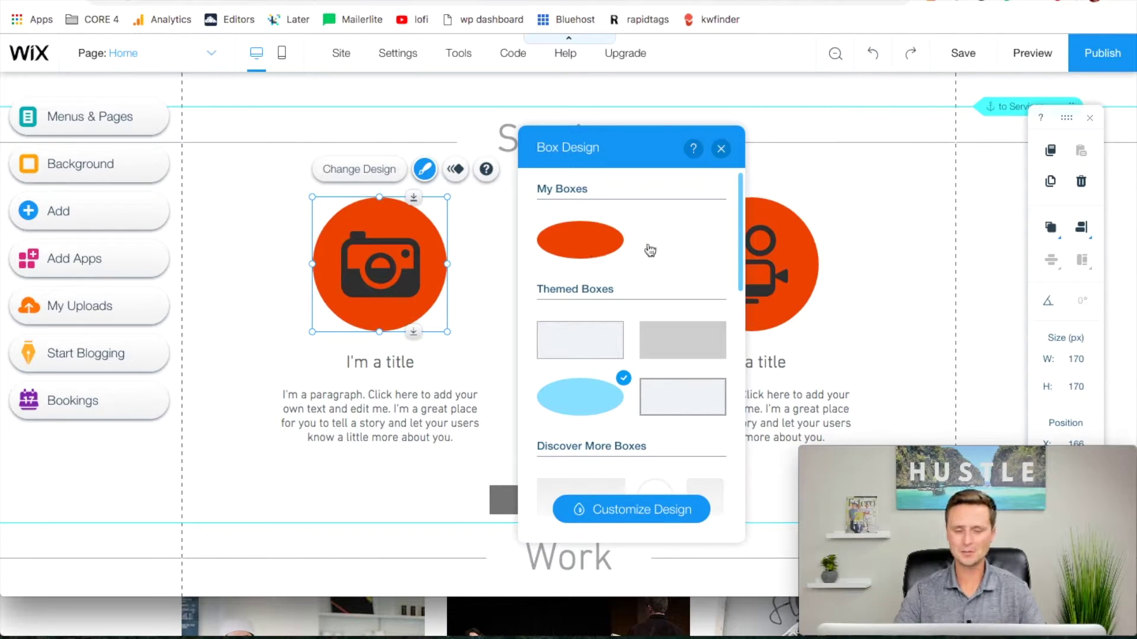
click(581, 242)
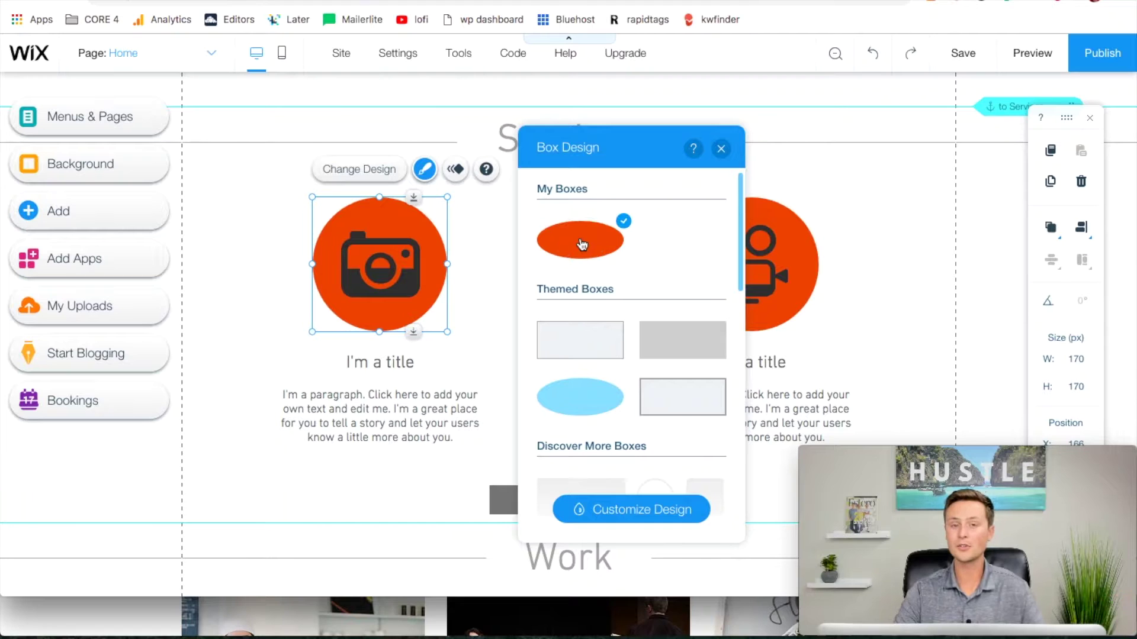
click(721, 149)
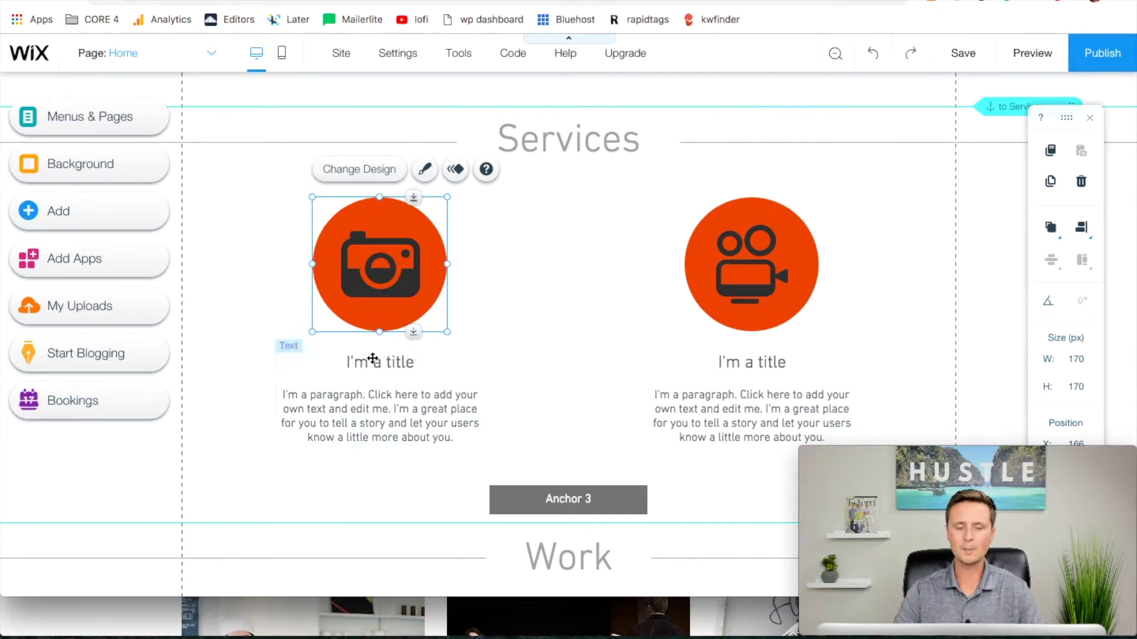
- Replace the placeholder title under the photo camera icon with "Photography"
click(364, 360)
double_click(364, 362)
click(364, 361)
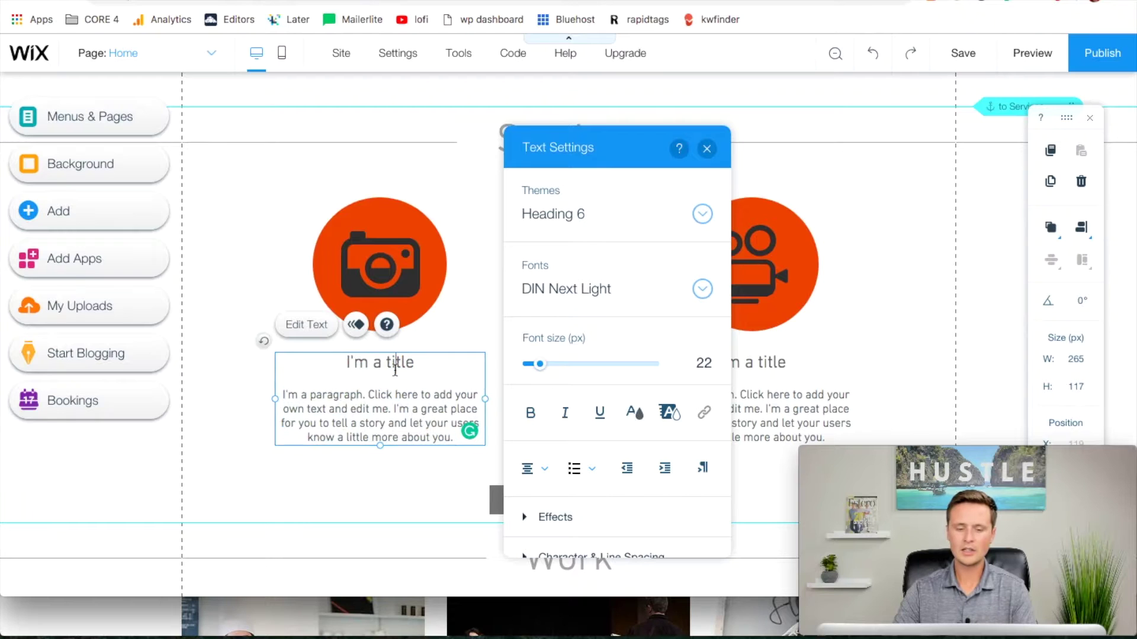
drag(420, 366, 335, 362)
text(P)
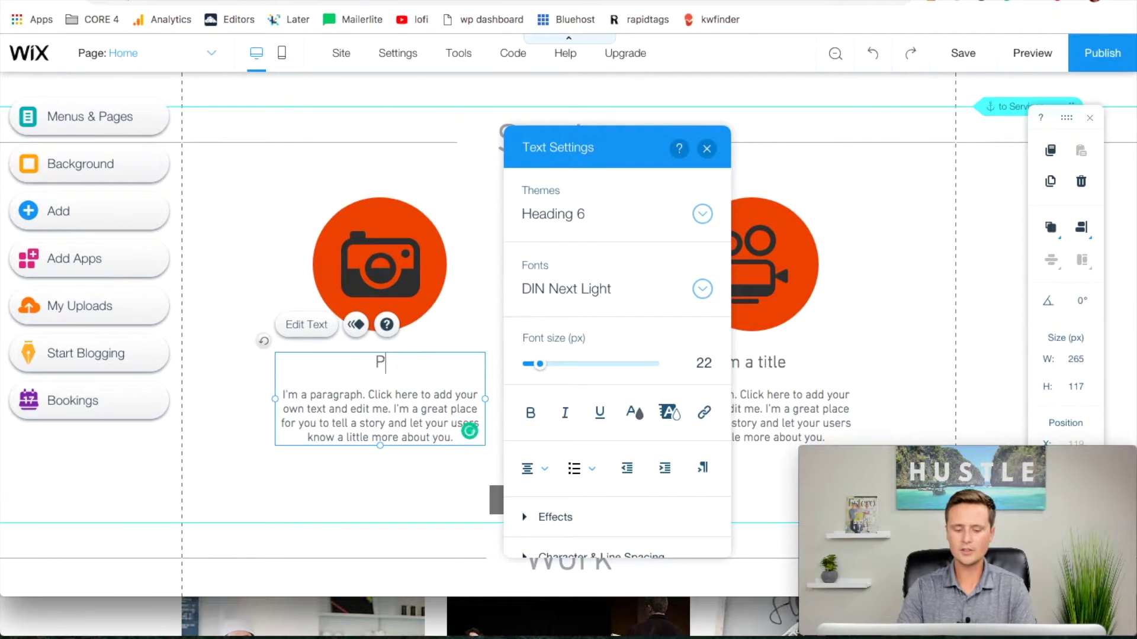
text(hotography)
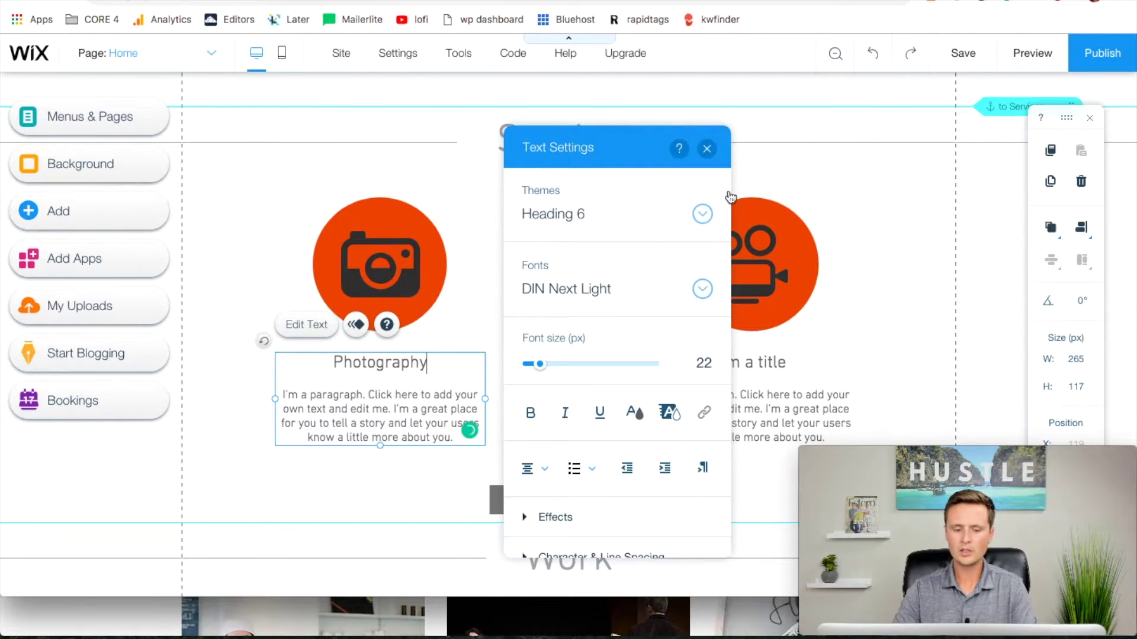
- Replace the placeholder title under the movie camera icon with "Videography"
click(788, 366)
double_click(772, 365)
drag(796, 363, 716, 364)
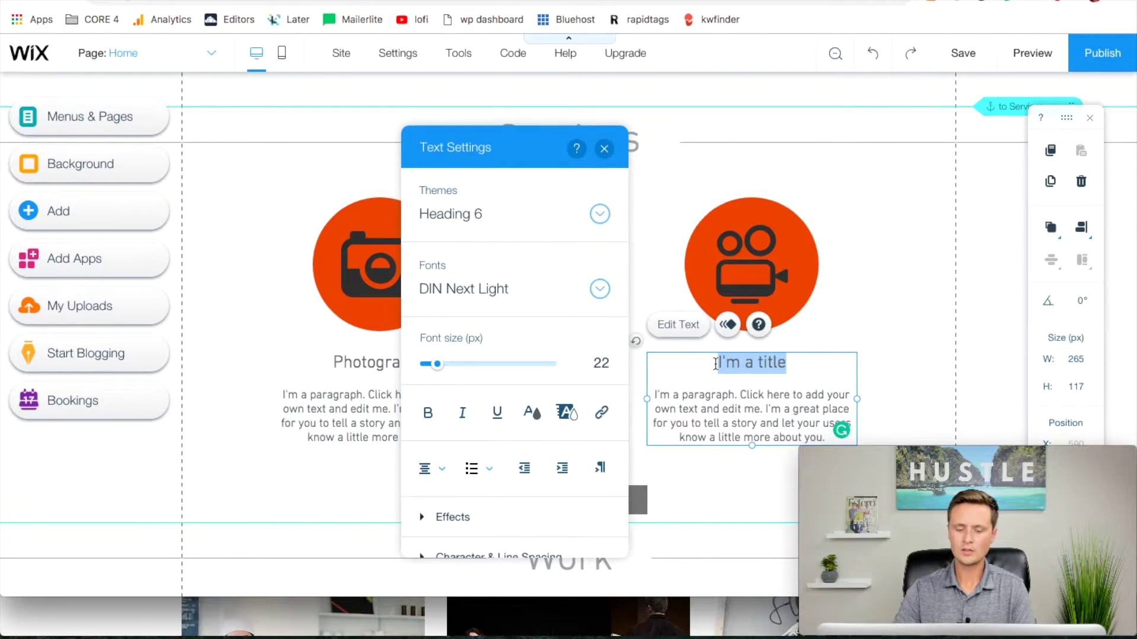
text(Videography)
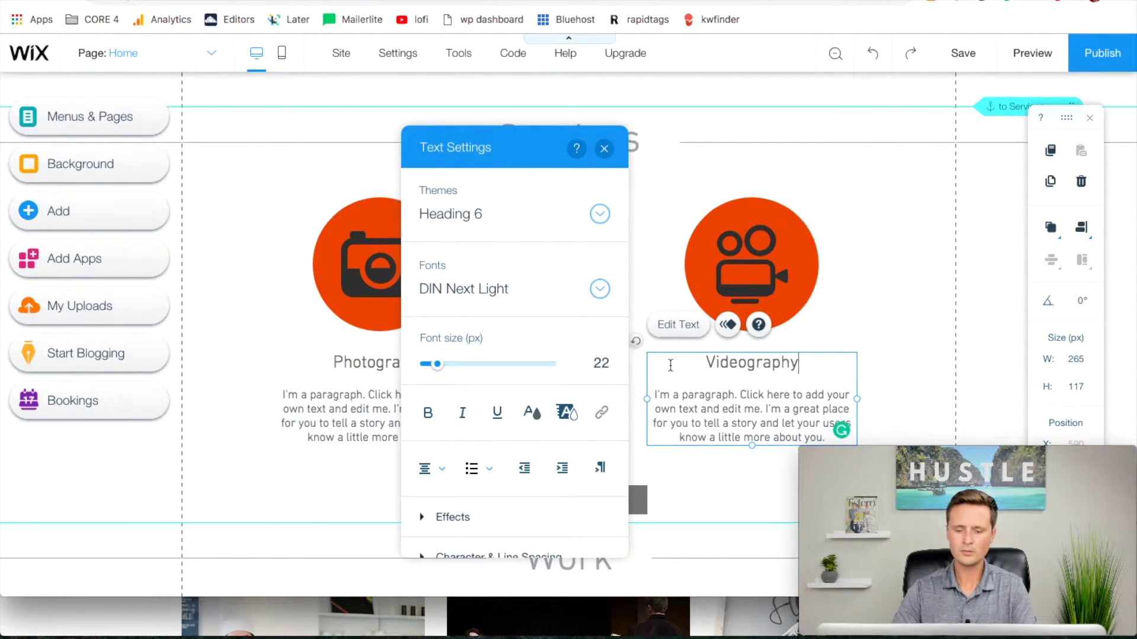
- Copy the Photography description from the finished example and paste it over the placeholder paragraph under the Photography title
click(376, 403)
double_click(376, 402)
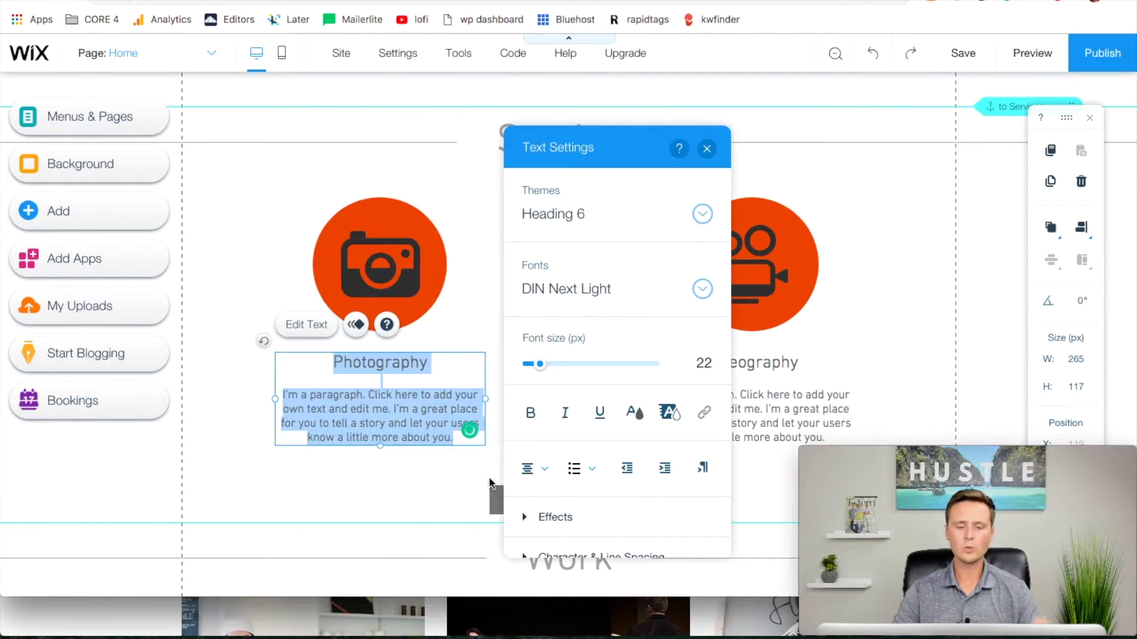
click(402, 408)
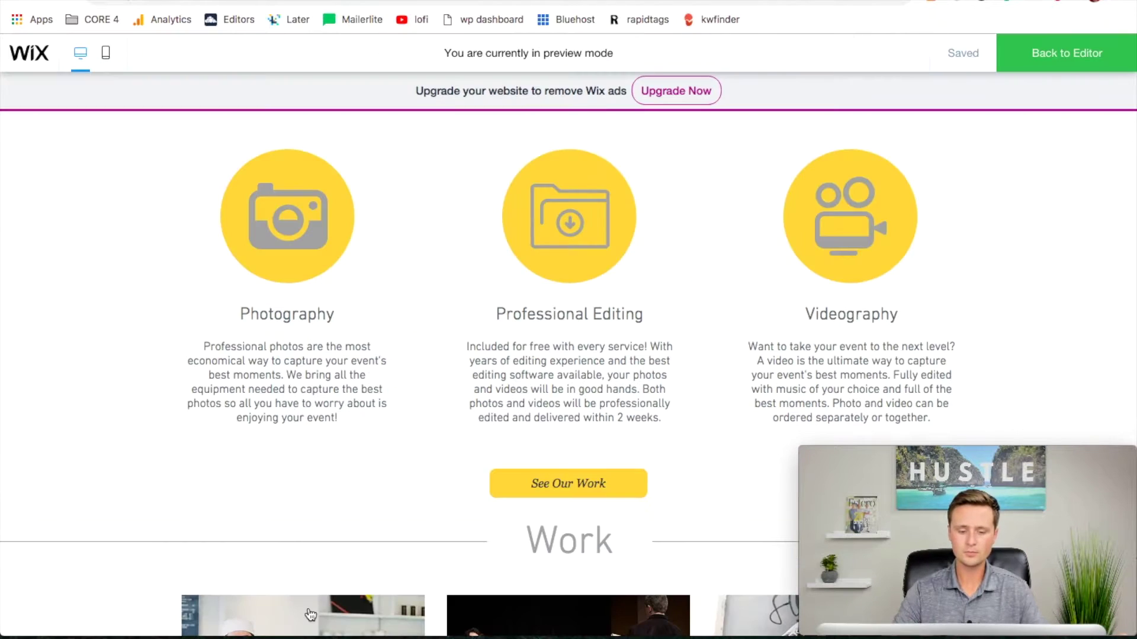
triple_click(368, 401)
key(ctrl+c)
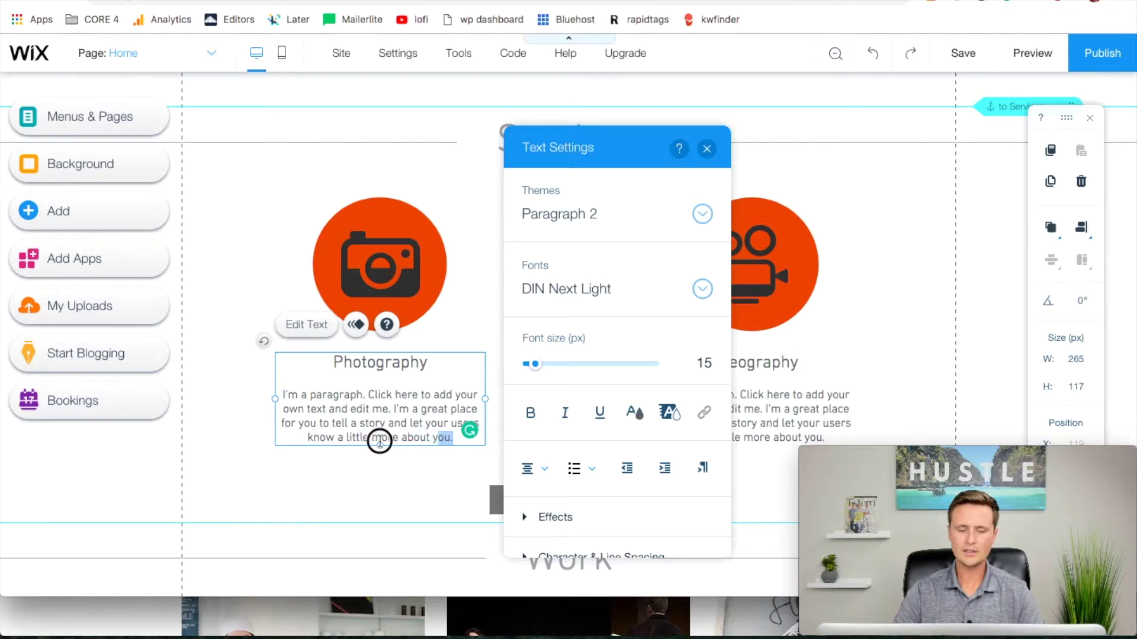
drag(378, 439, 248, 391)
key(ctrl+v)
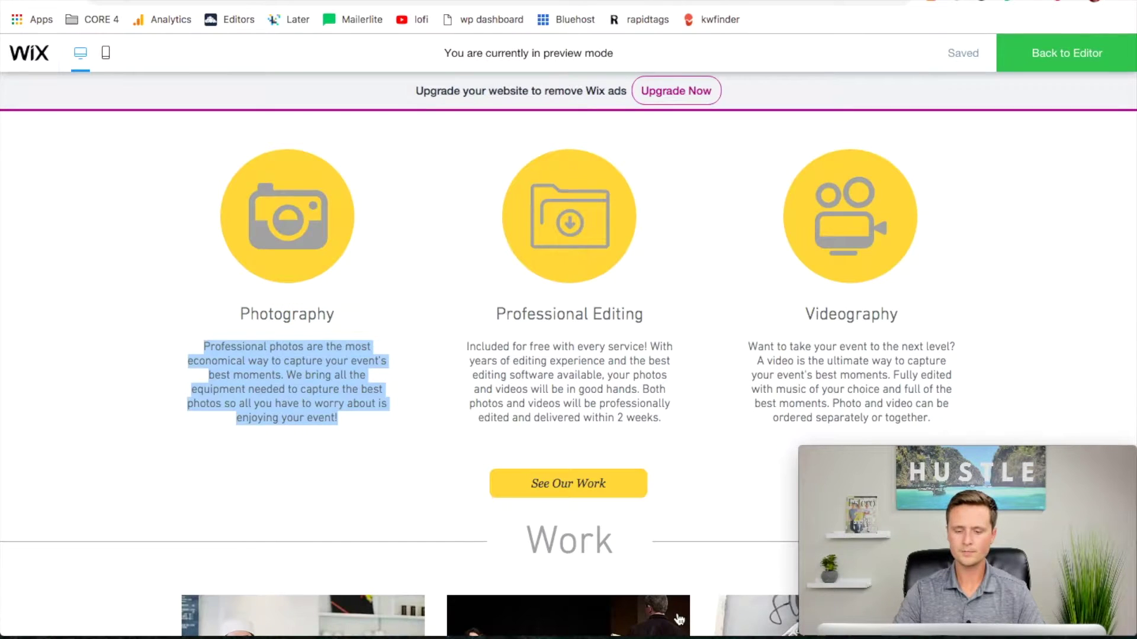
- Copy the Videography description from the finished example, paste it over the placeholder paragraph under the Videography title, and finish text editing
drag(749, 347, 952, 416)
key(ctrl+c)
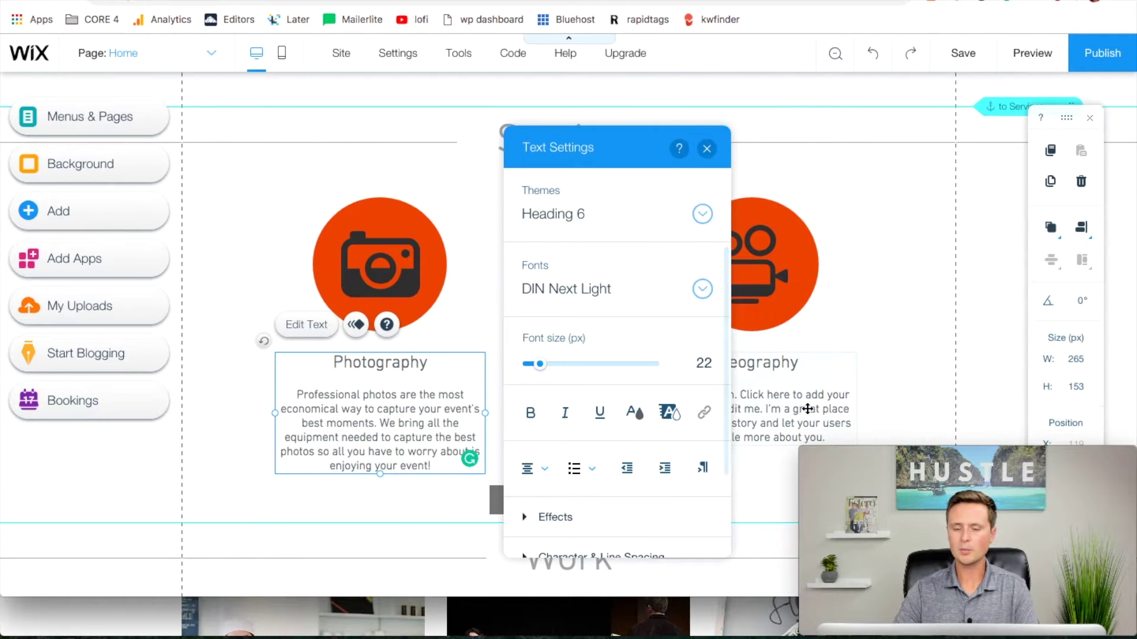
click(824, 431)
double_click(823, 439)
click(695, 409)
drag(654, 393, 843, 431)
key(ctrl+v)
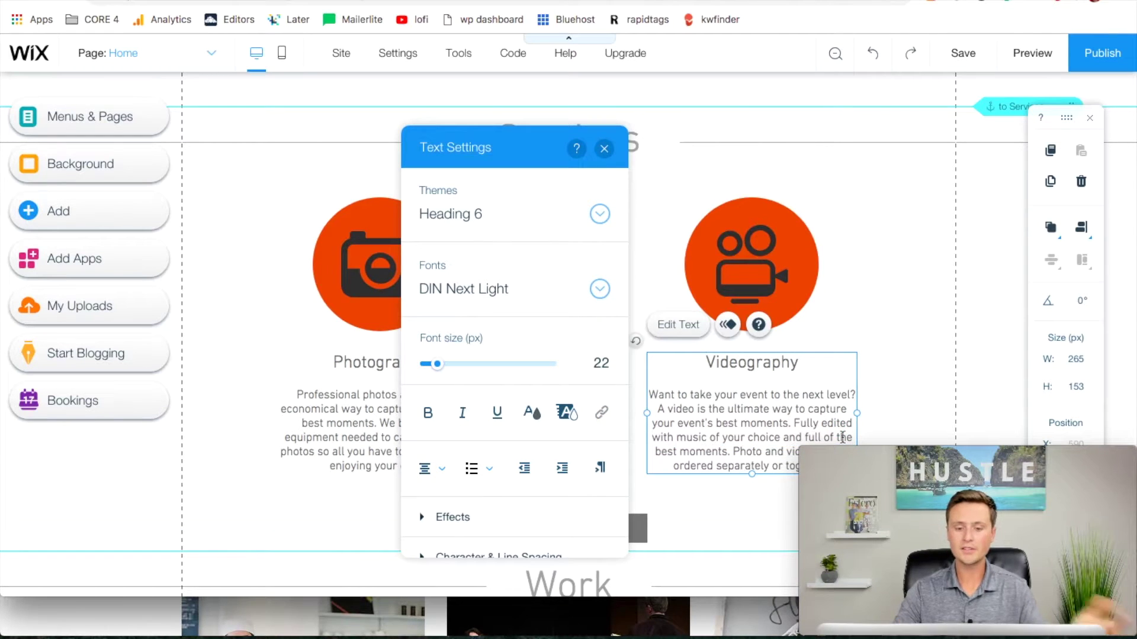
click(604, 148)
click(869, 281)
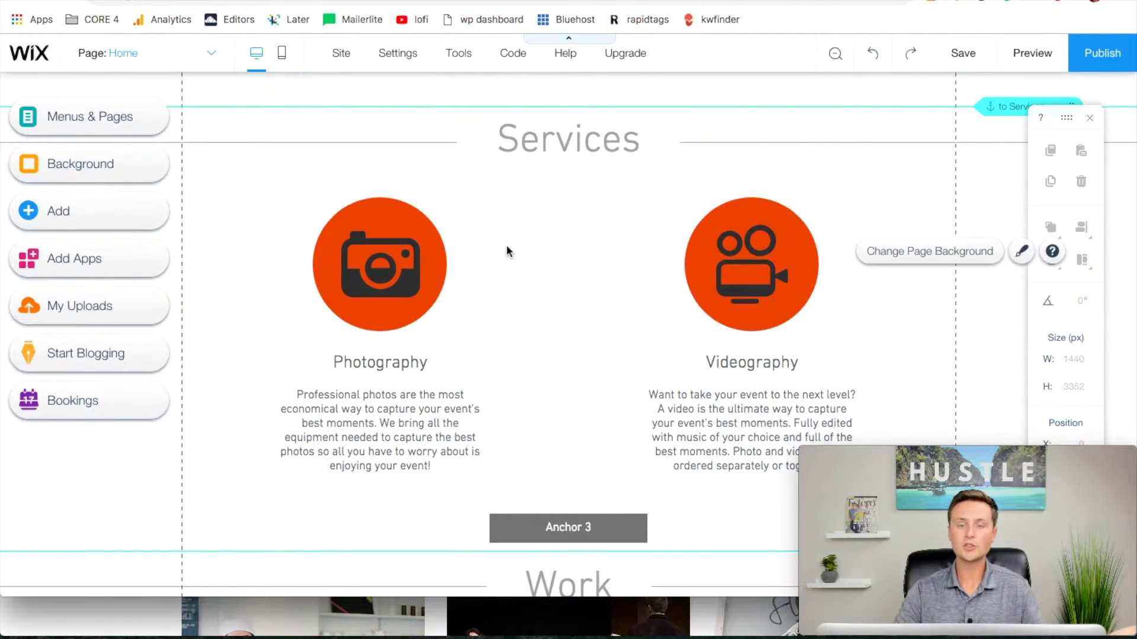
- Check the link target of the Anchor 3 button above the Work section and close the link settings
scroll(508, 248, down, 4)
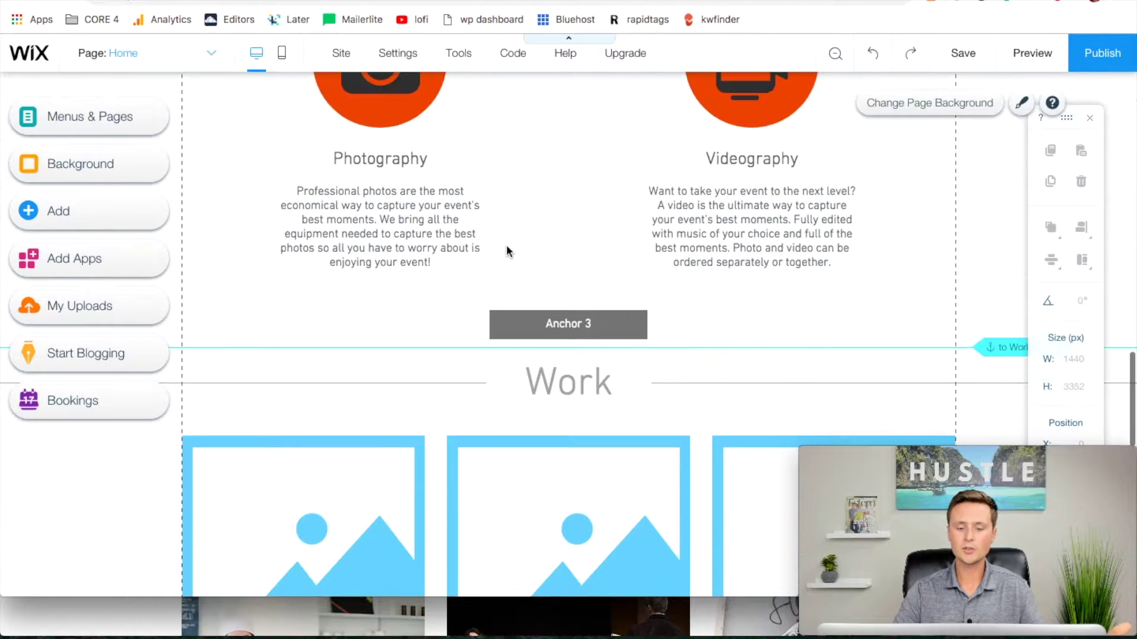
click(571, 327)
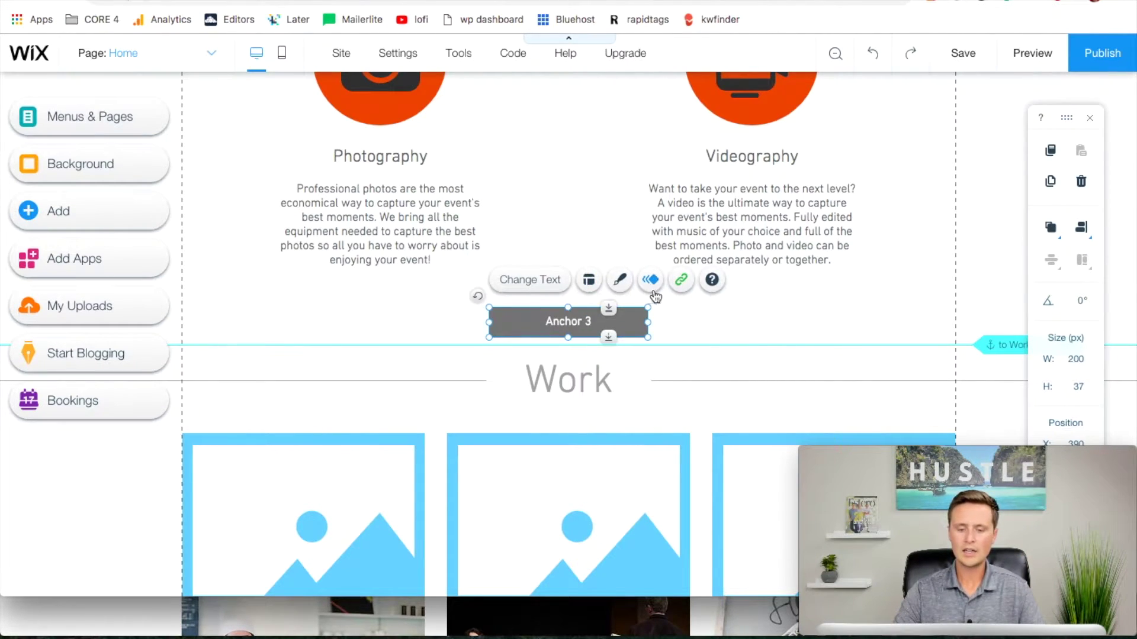
click(681, 280)
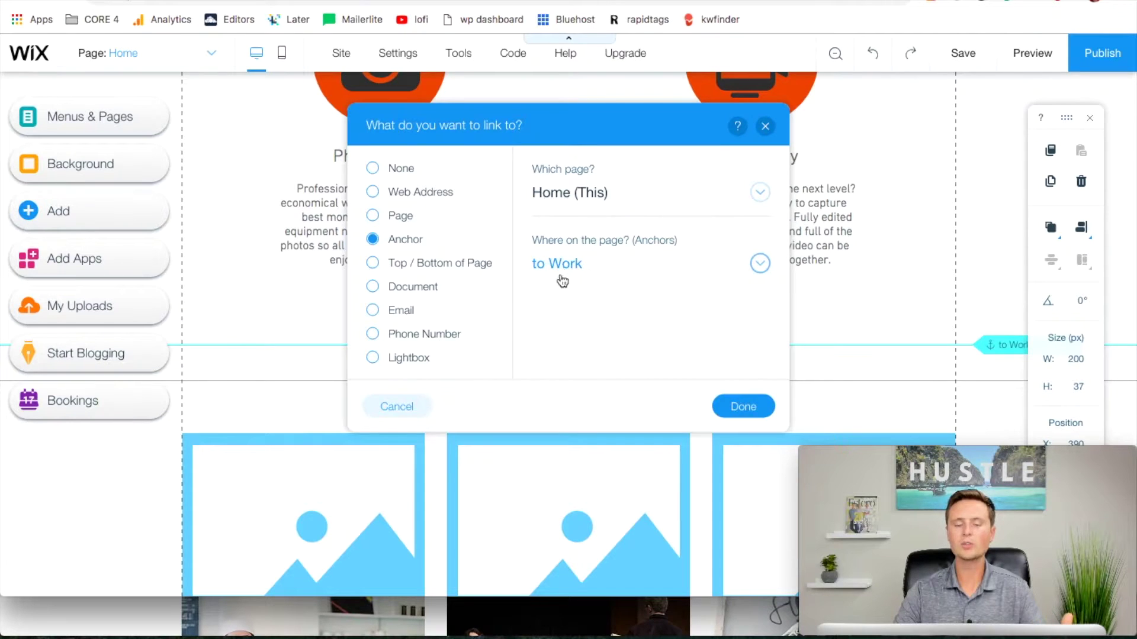
click(765, 132)
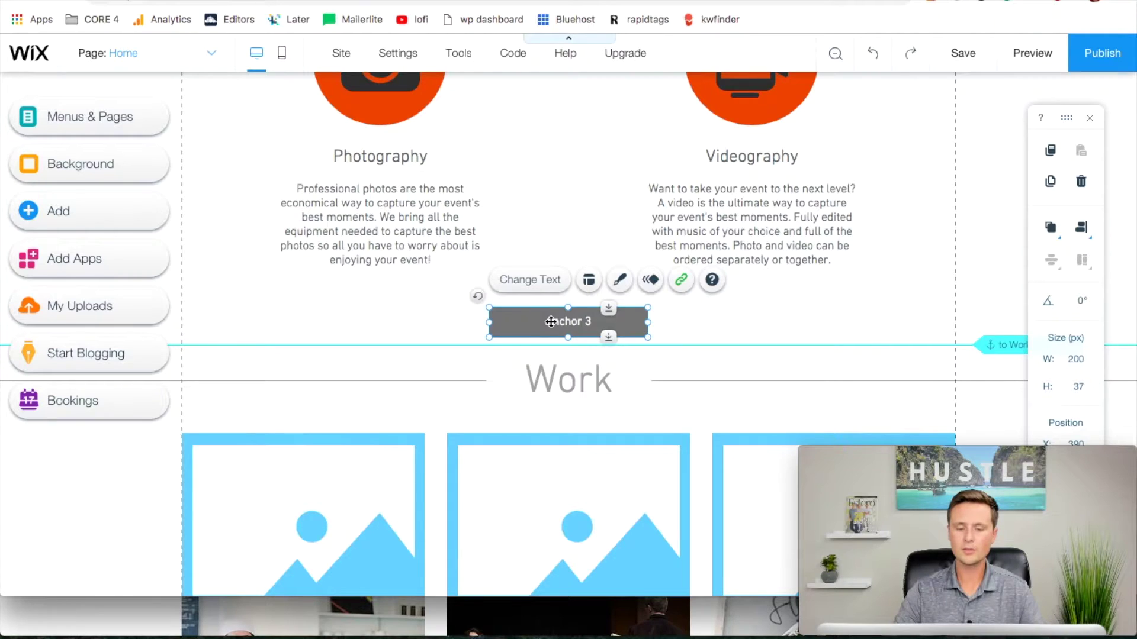
- Change the text of the Anchor 3 button above the Work section to "See Our Work"
click(530, 281)
text(See Our Work)
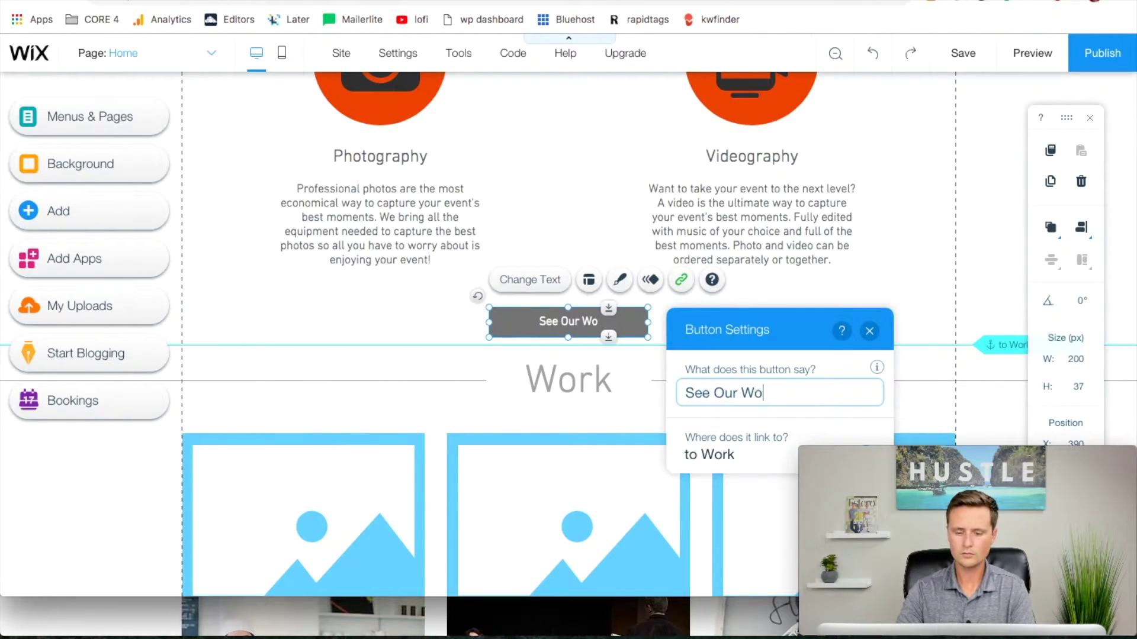
click(870, 332)
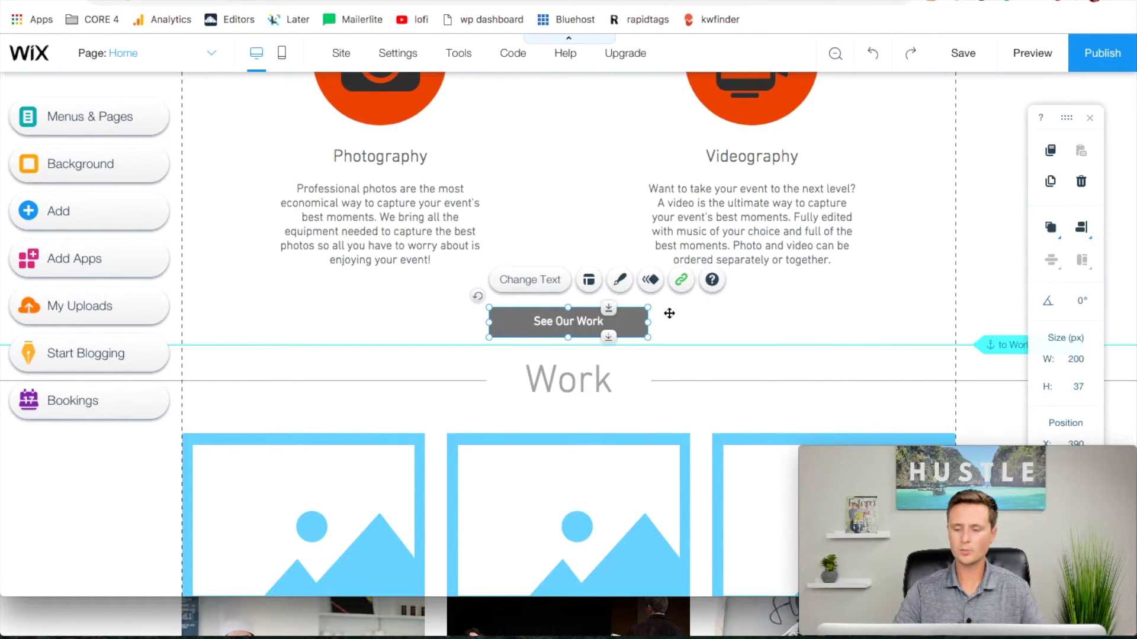
- Try to delete the tenth placeholder image from the Work gallery, closing the image organizer without saving
scroll(609, 304, down, 3)
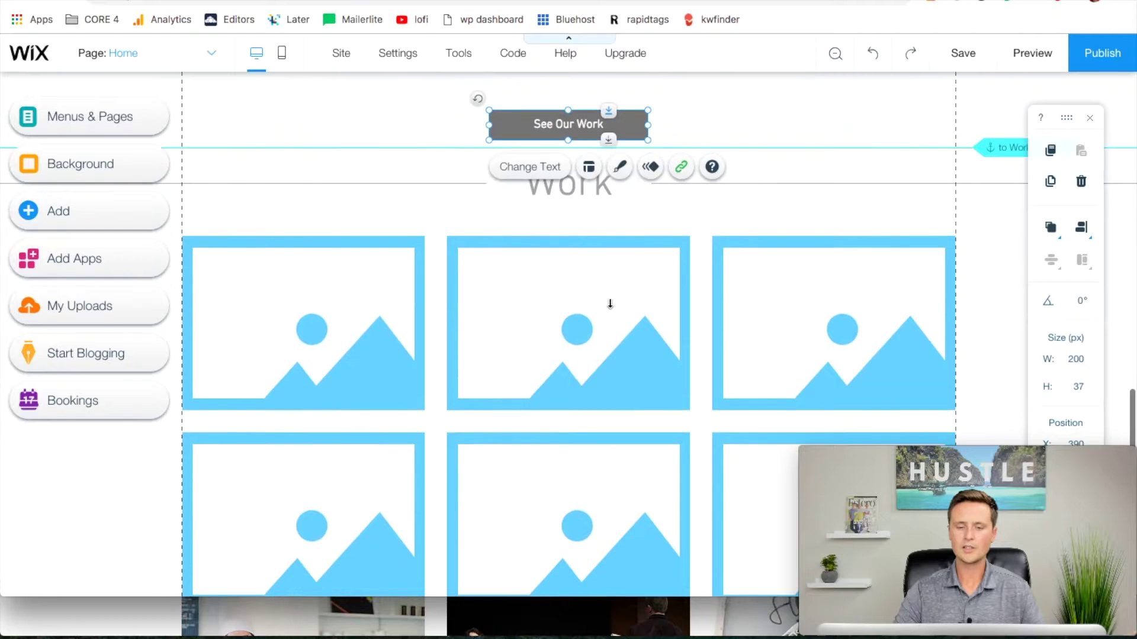
scroll(610, 304, down, 1)
scroll(789, 299, down, 2)
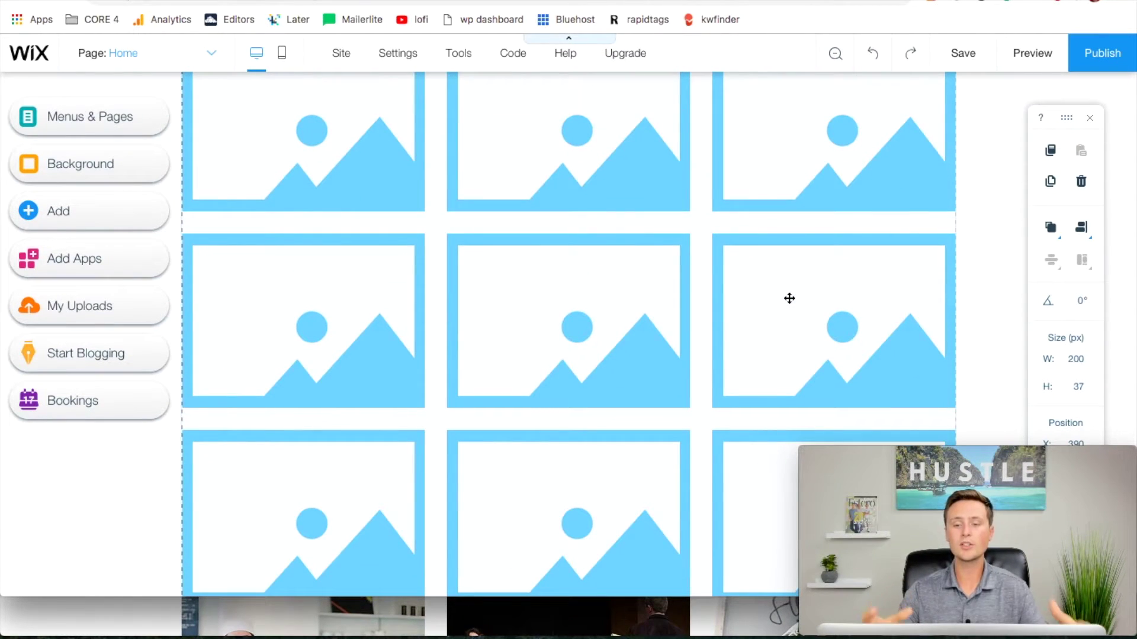
scroll(823, 254, up, 1)
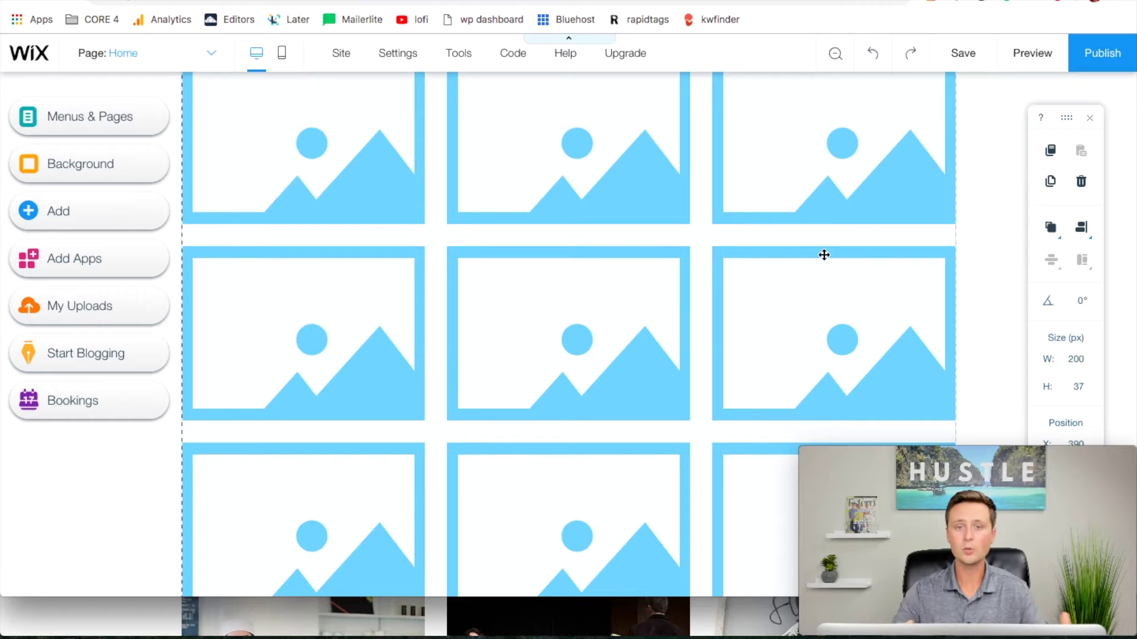
scroll(655, 288, down, 1)
scroll(656, 288, up, 1)
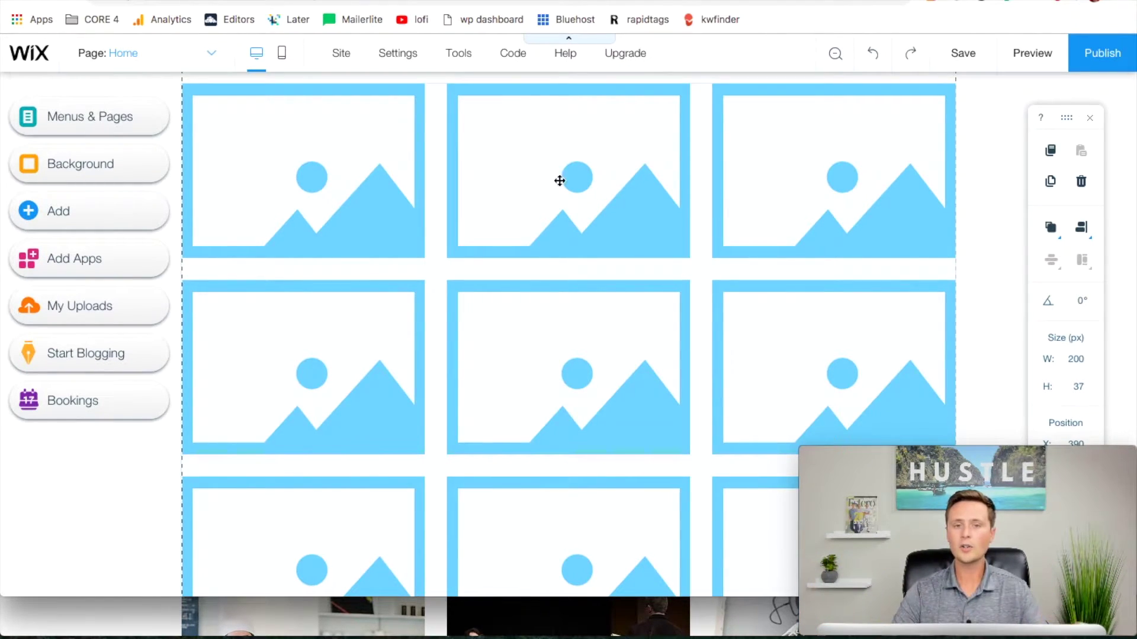
click(553, 191)
click(570, 162)
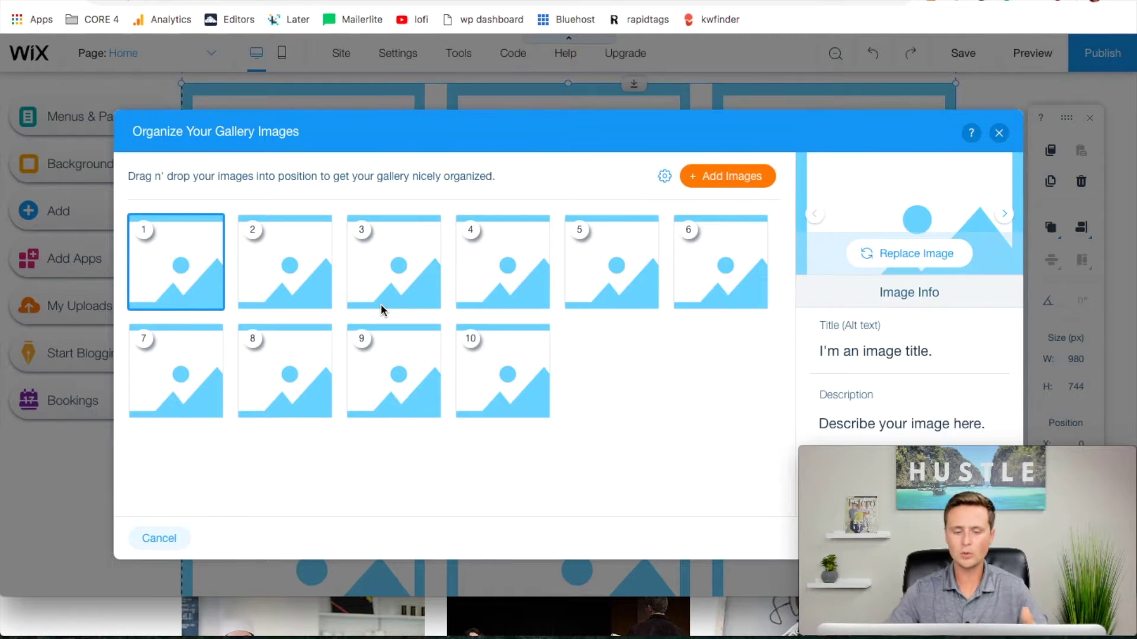
mouse_move(511, 417)
click(490, 371)
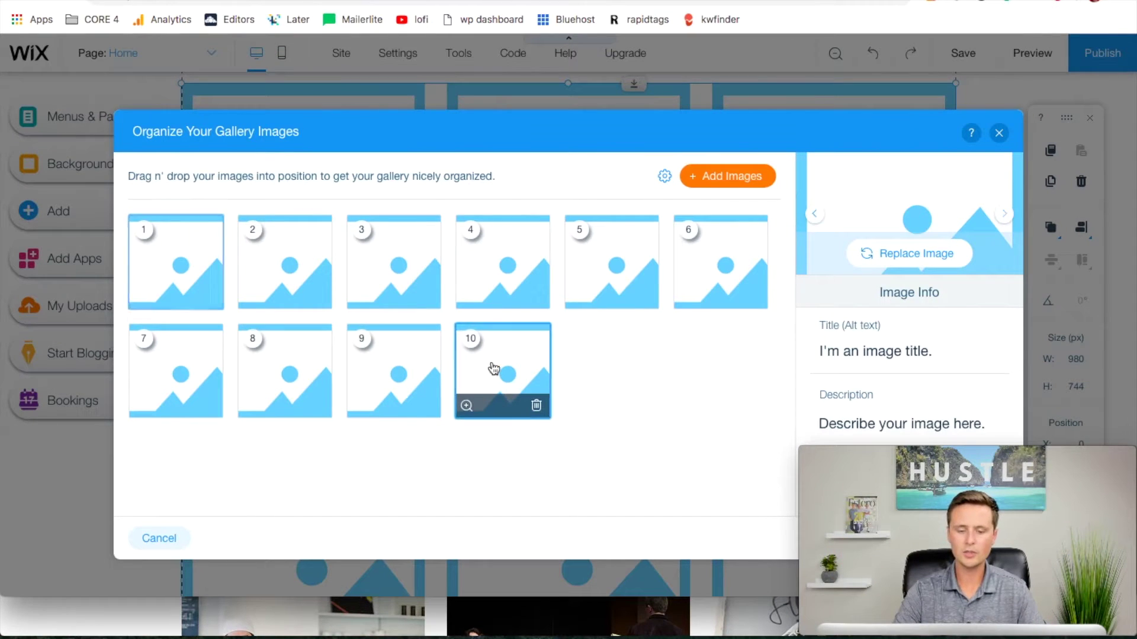
click(537, 407)
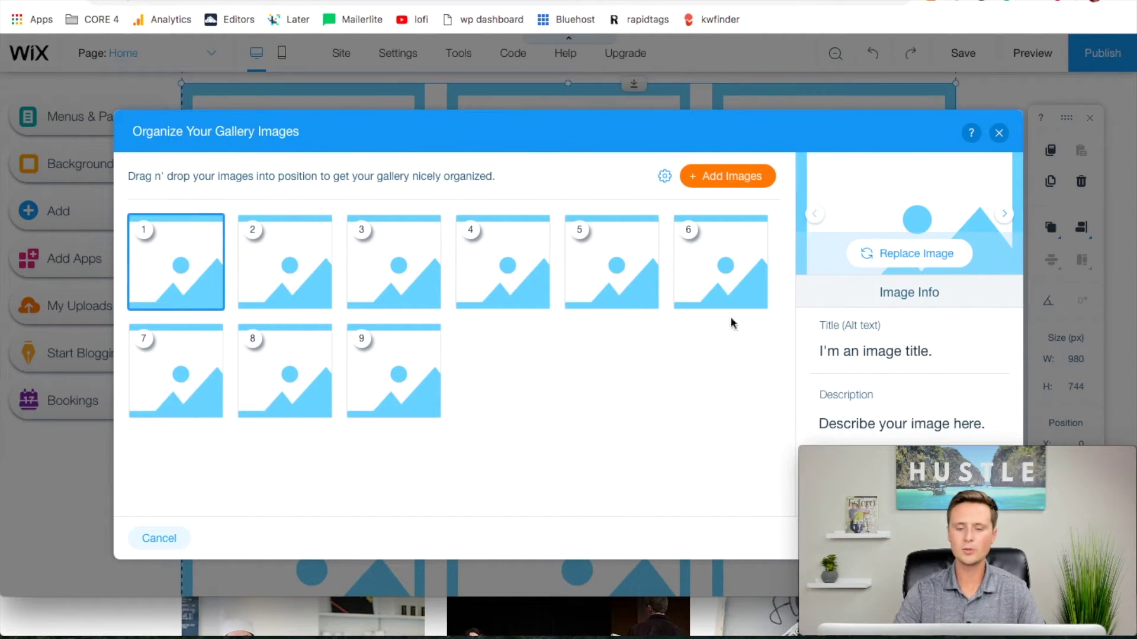
click(999, 134)
- Review the Work gallery's grid settings for extra rows and look at the area below the gallery
click(730, 377)
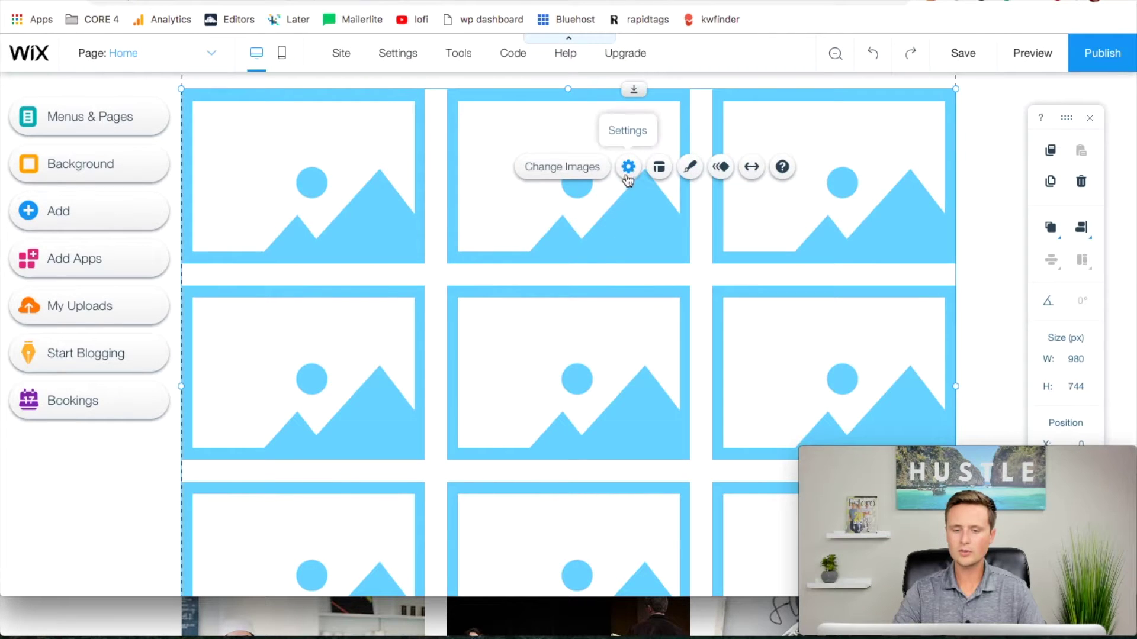
click(629, 168)
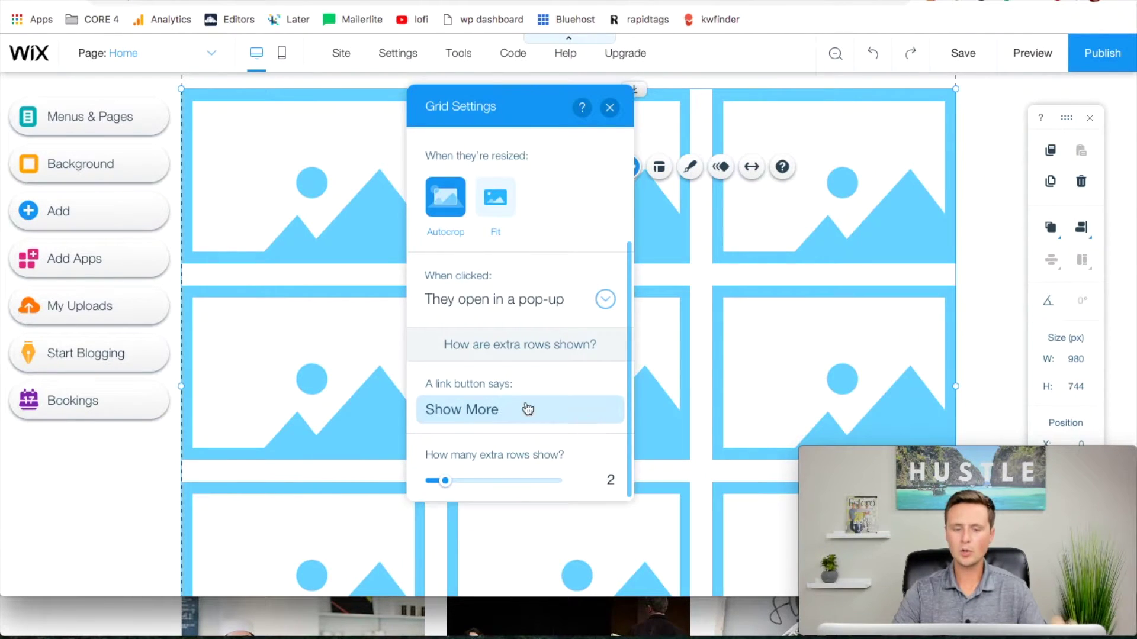
scroll(716, 403, down, 8)
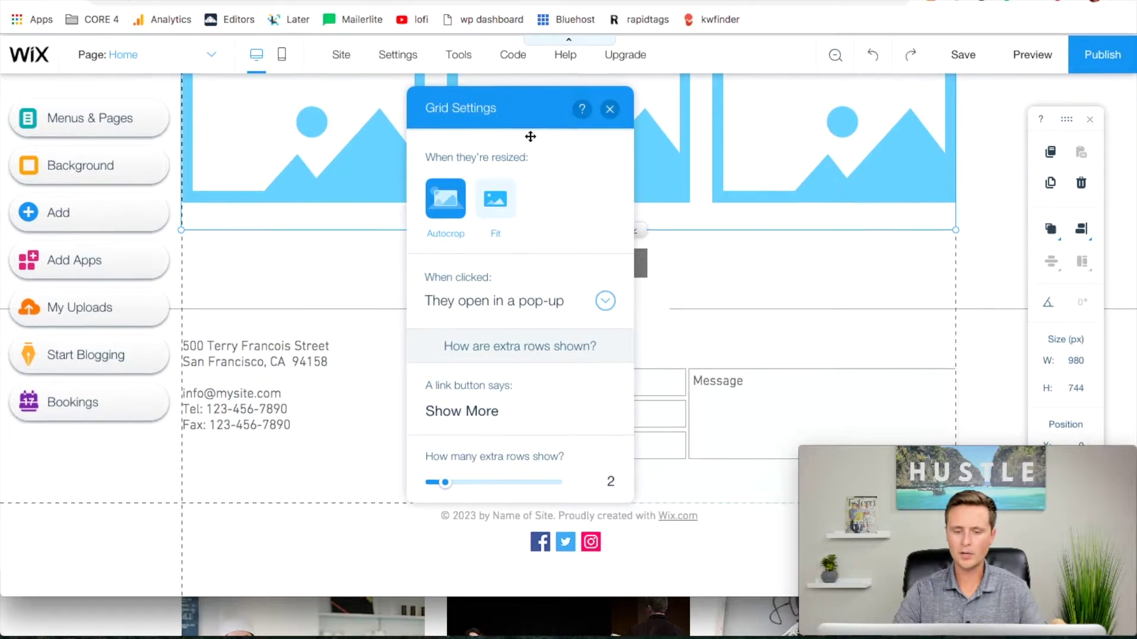
click(610, 110)
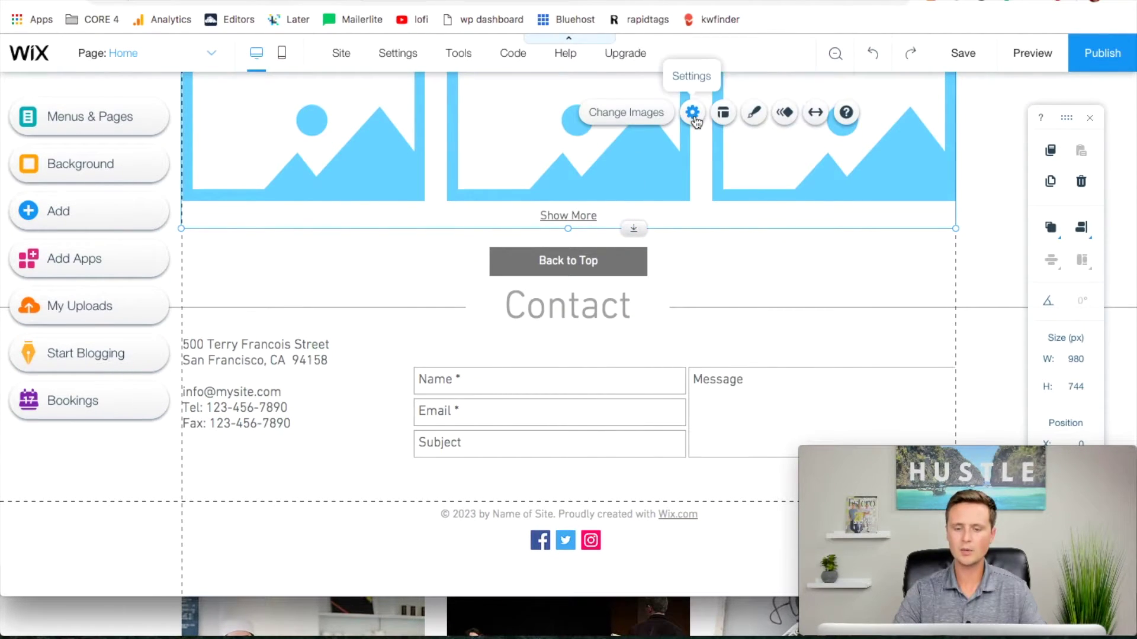
- Clear the "Show More" link label in the Work gallery's grid settings and set the number of extra rows to 1
click(691, 112)
drag(936, 152, 471, 121)
scroll(513, 350, down, 3)
click(477, 429)
drag(384, 429, 488, 428)
key(BackSpace)
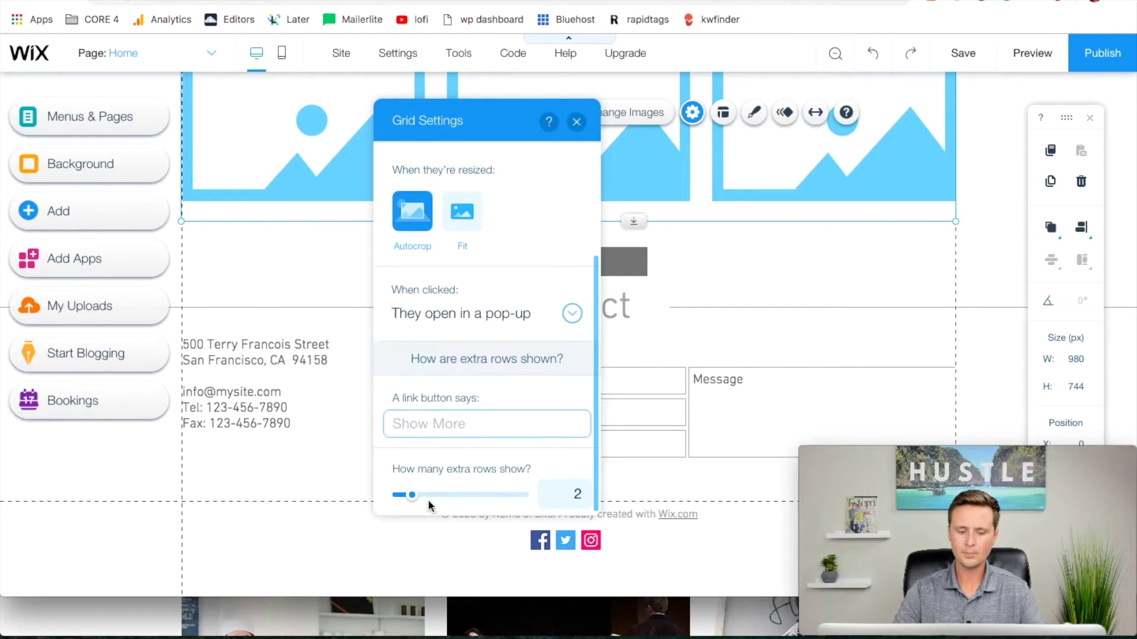
drag(412, 496, 348, 491)
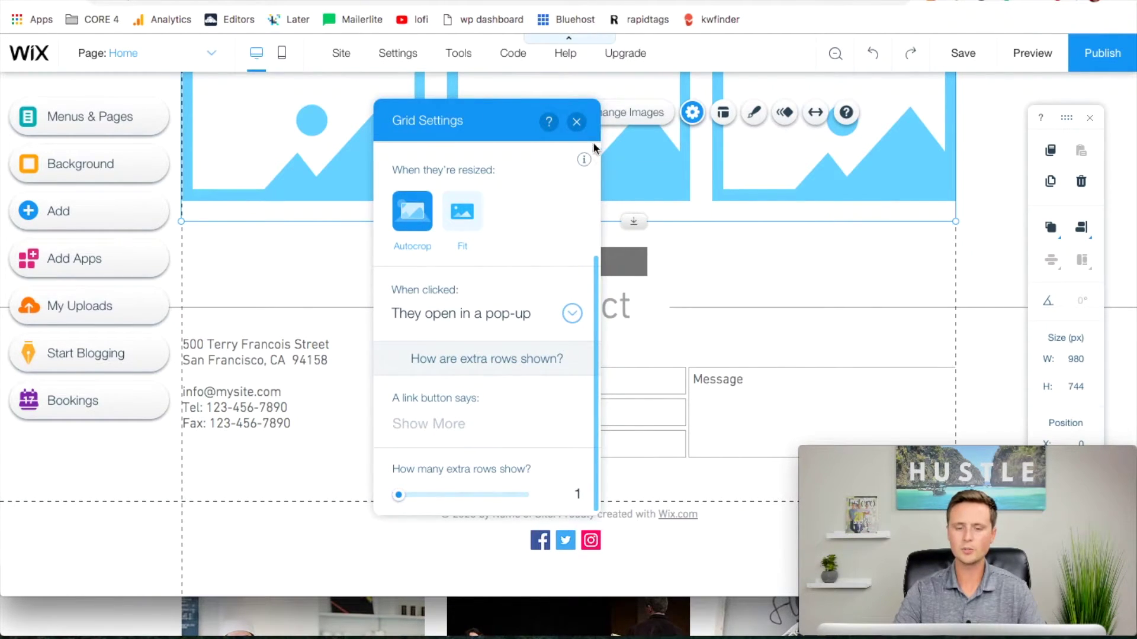
click(576, 123)
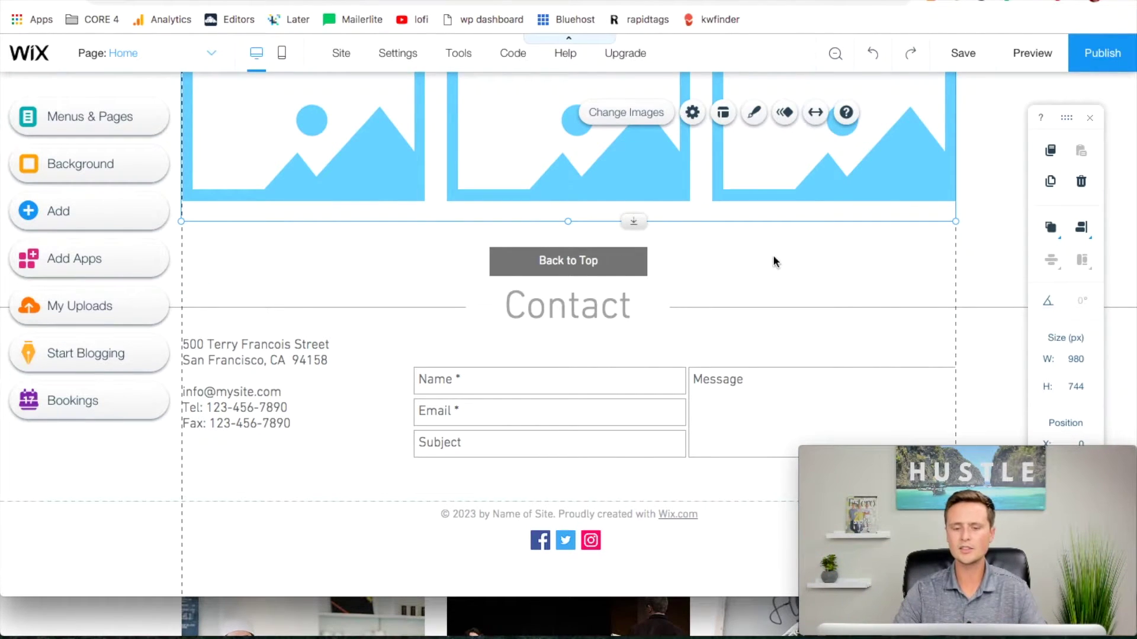
- Reopen the Work gallery's image organizer and delete the tenth placeholder image
scroll(774, 261, up, 4)
scroll(774, 259, up, 2)
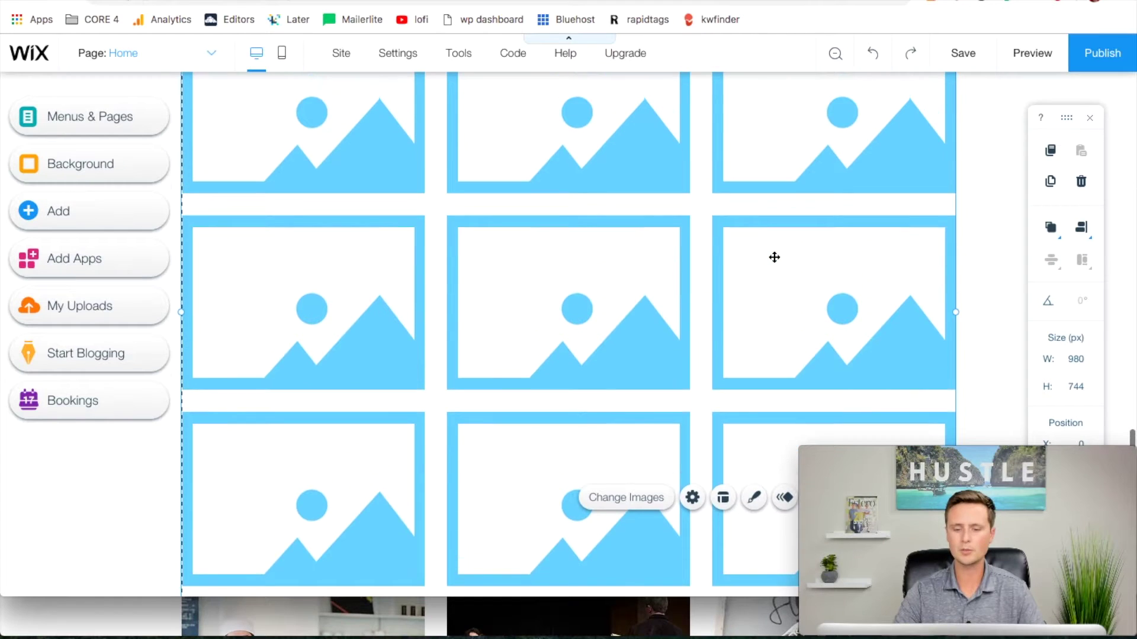
scroll(774, 257, up, 1)
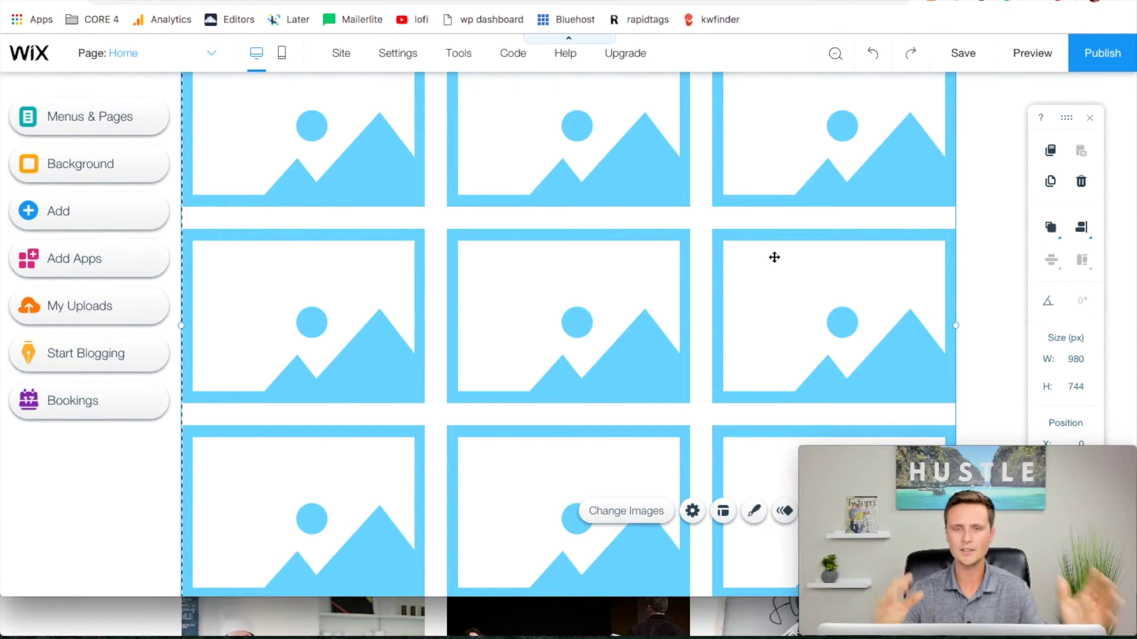
click(574, 239)
click(585, 214)
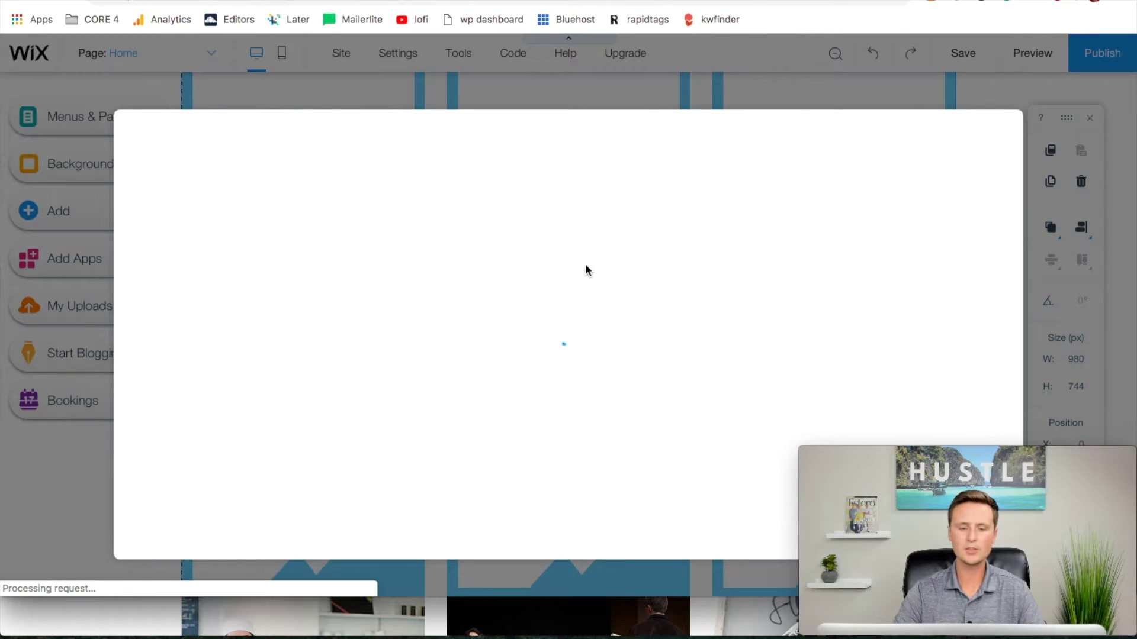
click(528, 359)
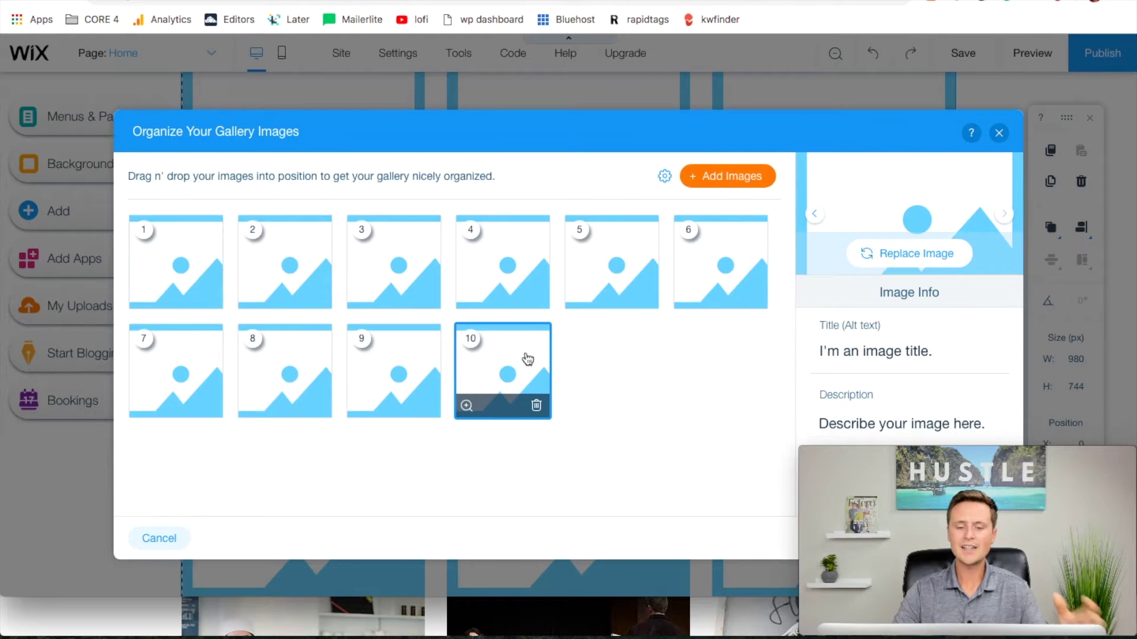
click(537, 408)
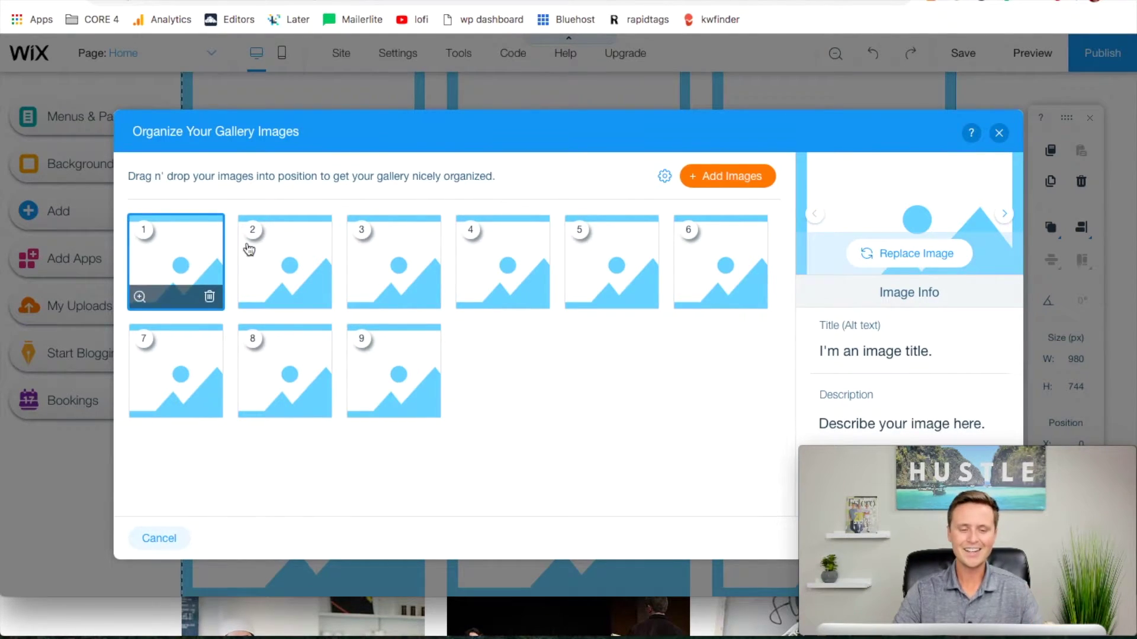
- Replace the first gallery placeholder with the free Wix image "Plants on the Window" and save the gallery changes
click(274, 272)
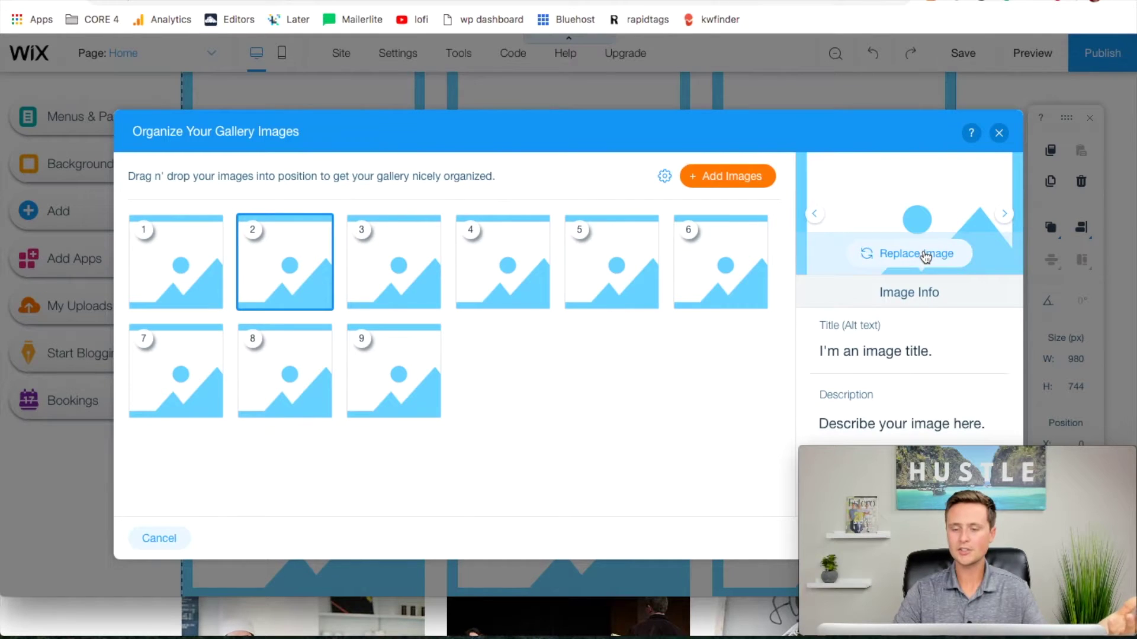
click(178, 256)
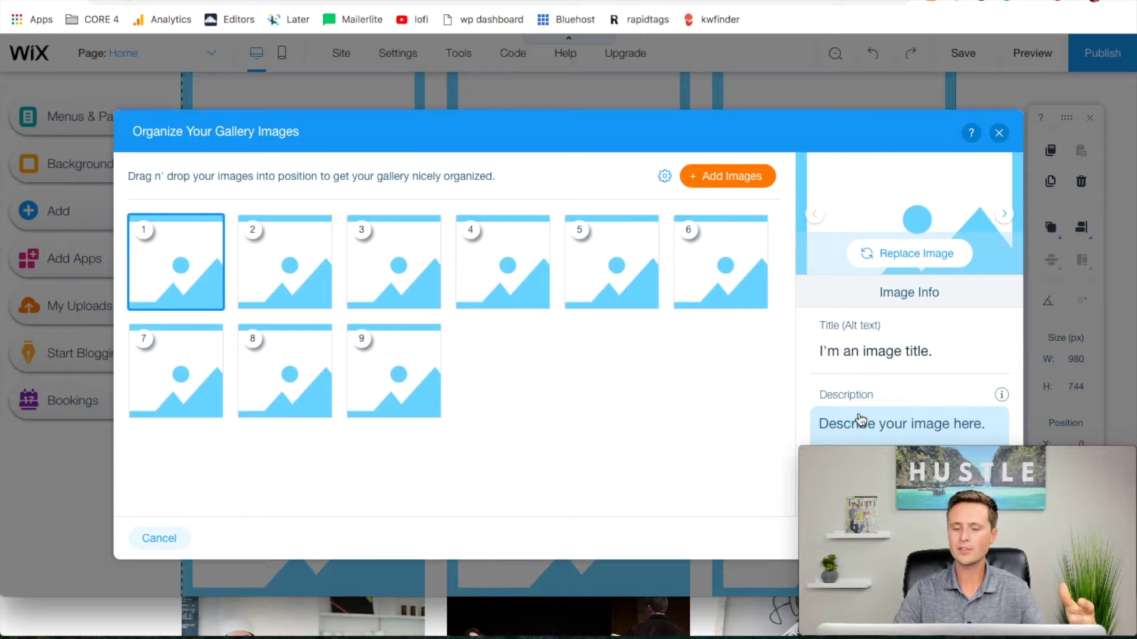
click(929, 260)
click(113, 343)
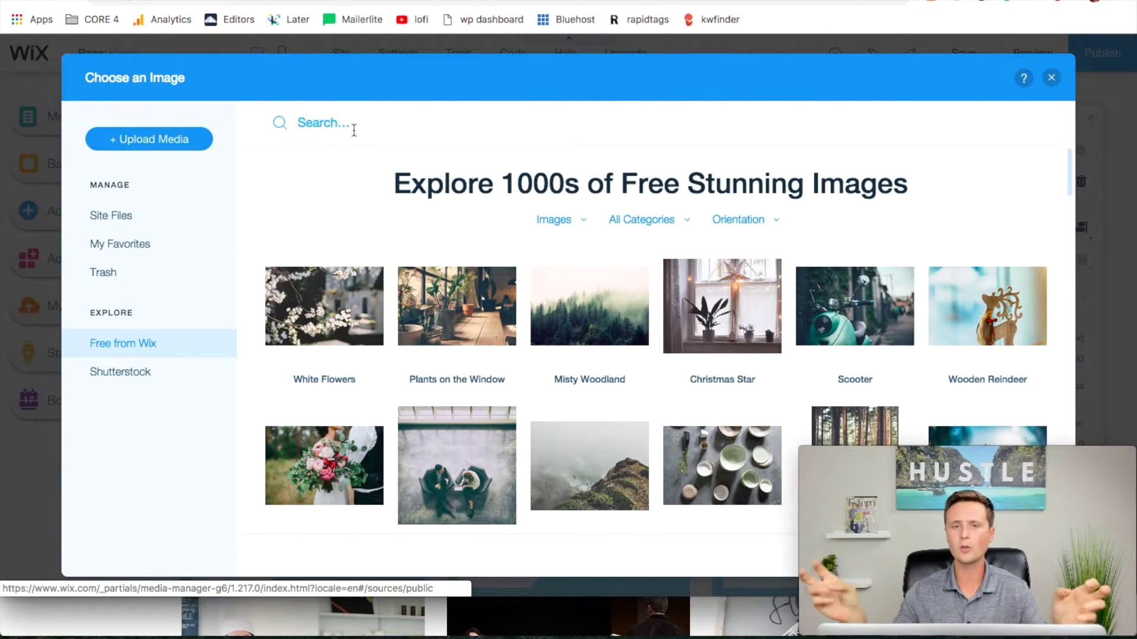
click(379, 134)
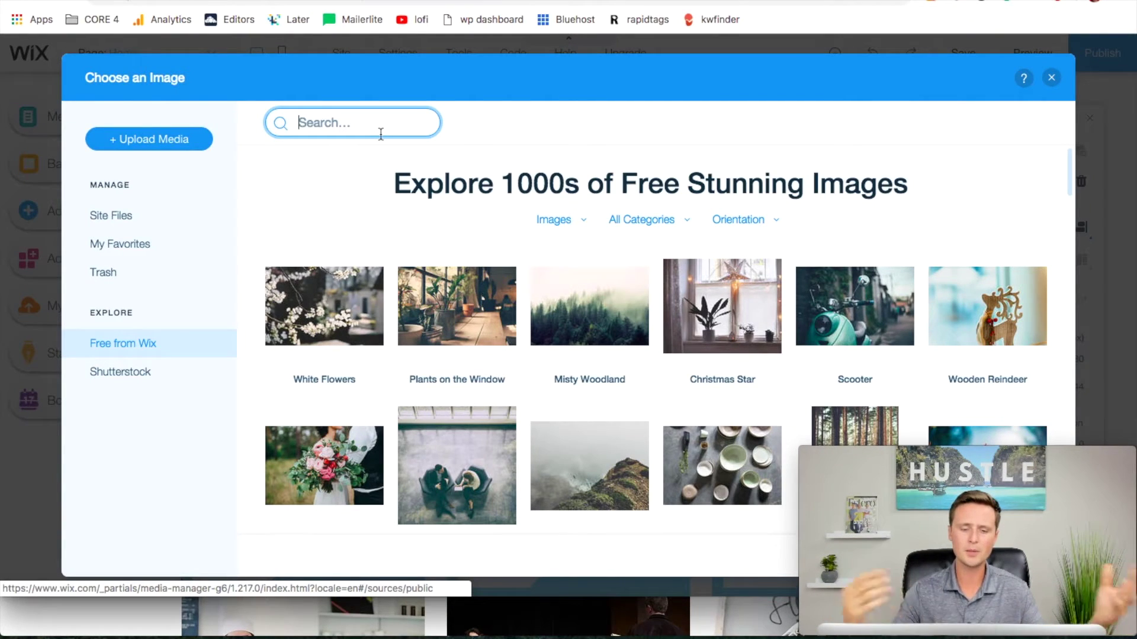
click(448, 308)
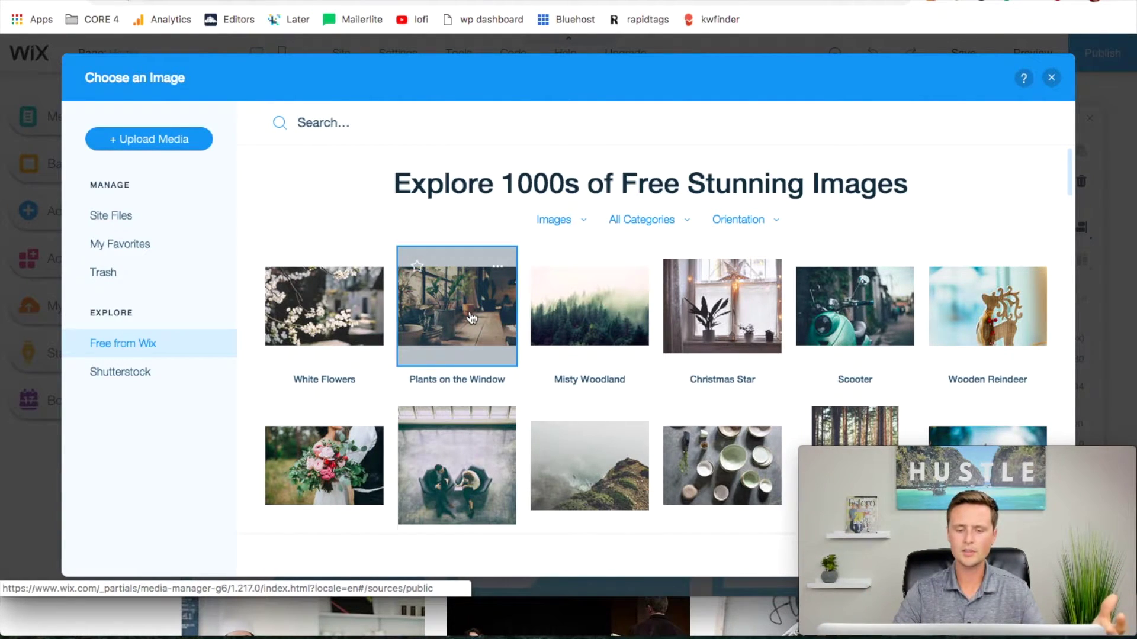
click(999, 547)
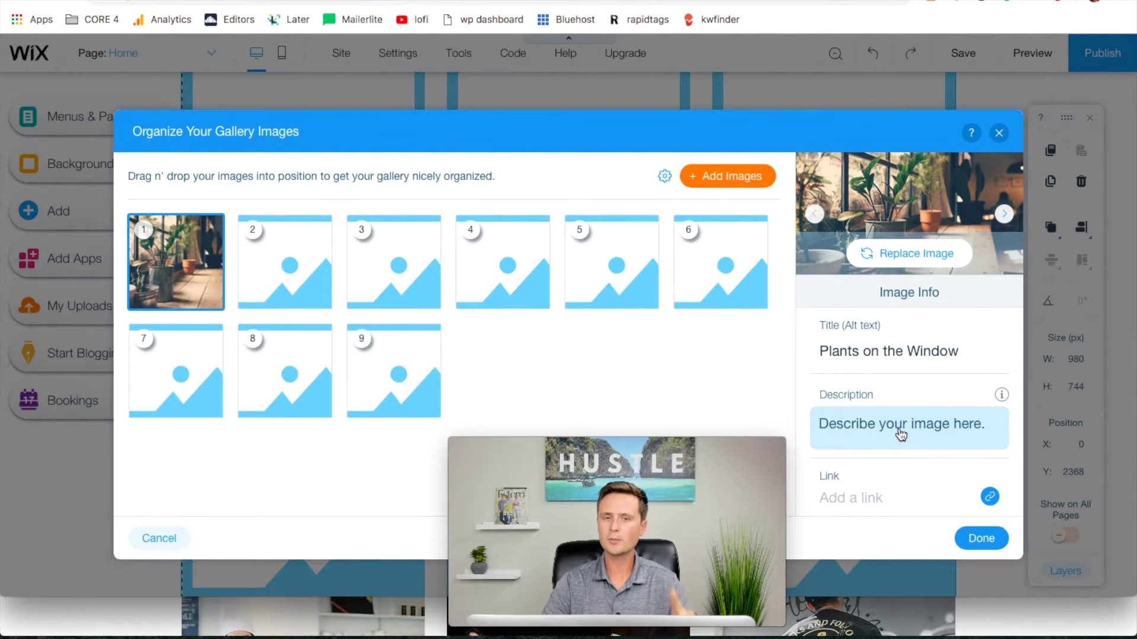
click(980, 538)
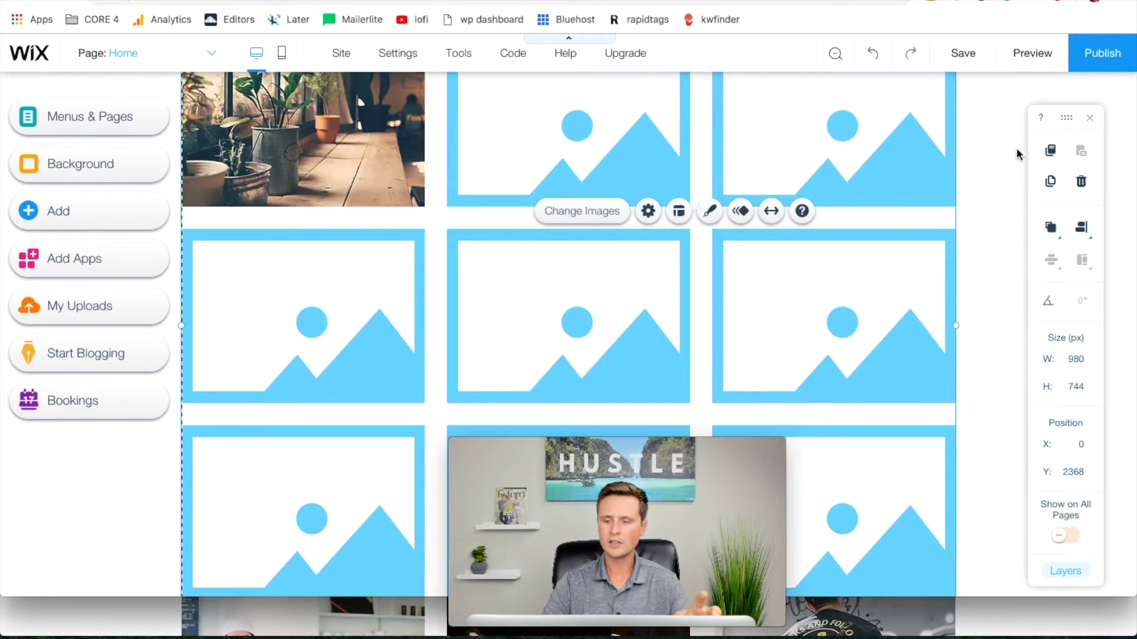
- Preview the site, check the text overlay on the first Work gallery image, and return to the editor
click(1036, 53)
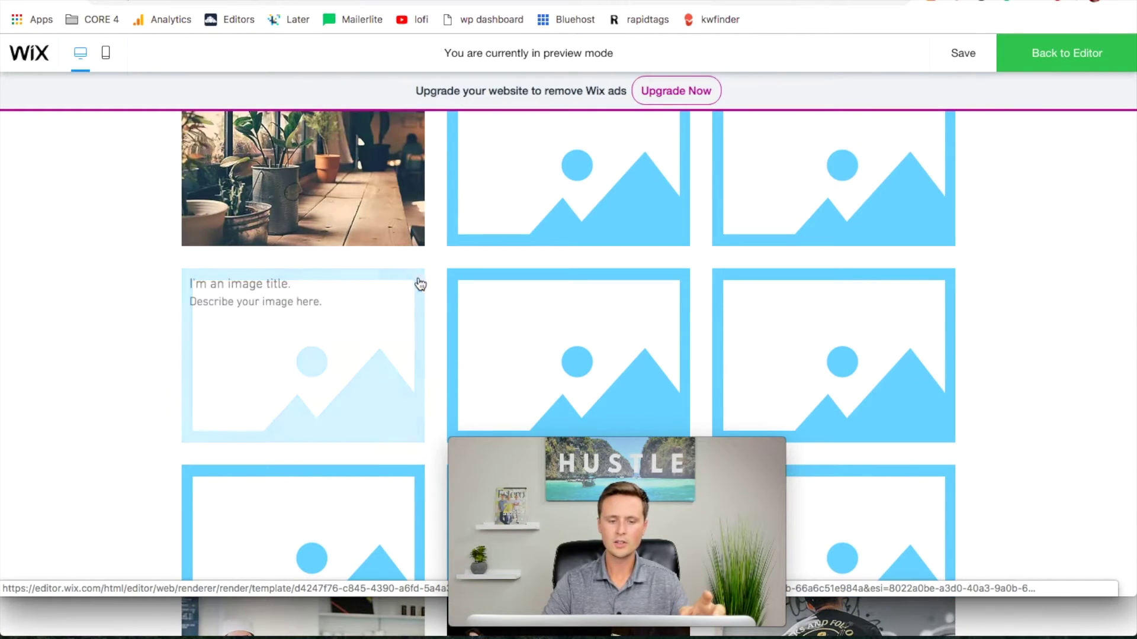
scroll(335, 193, up, 3)
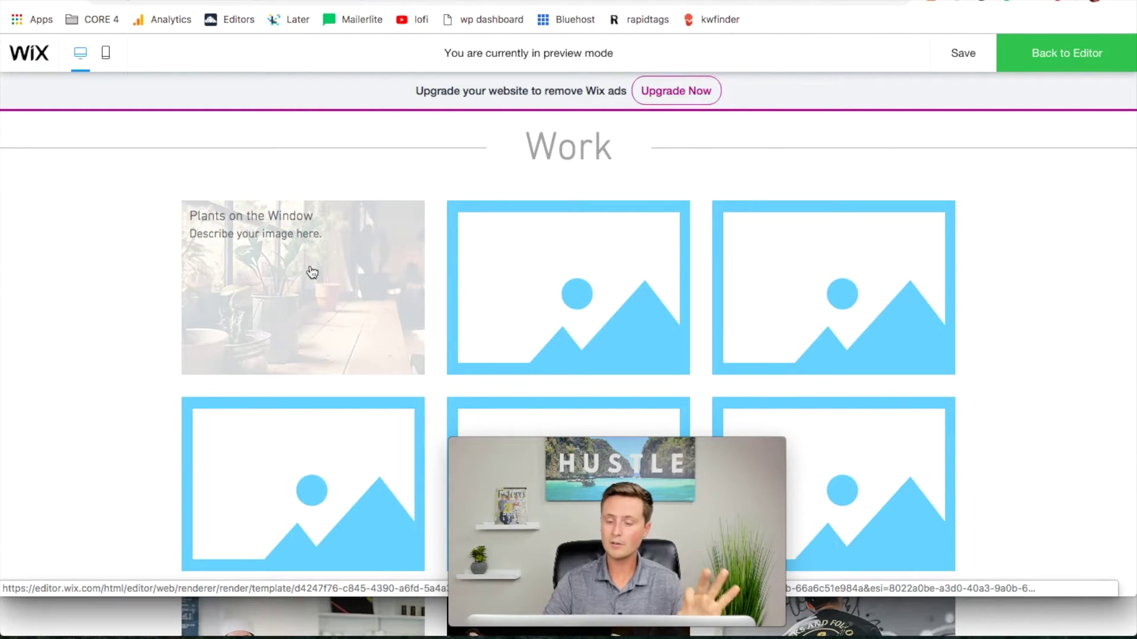
click(1062, 62)
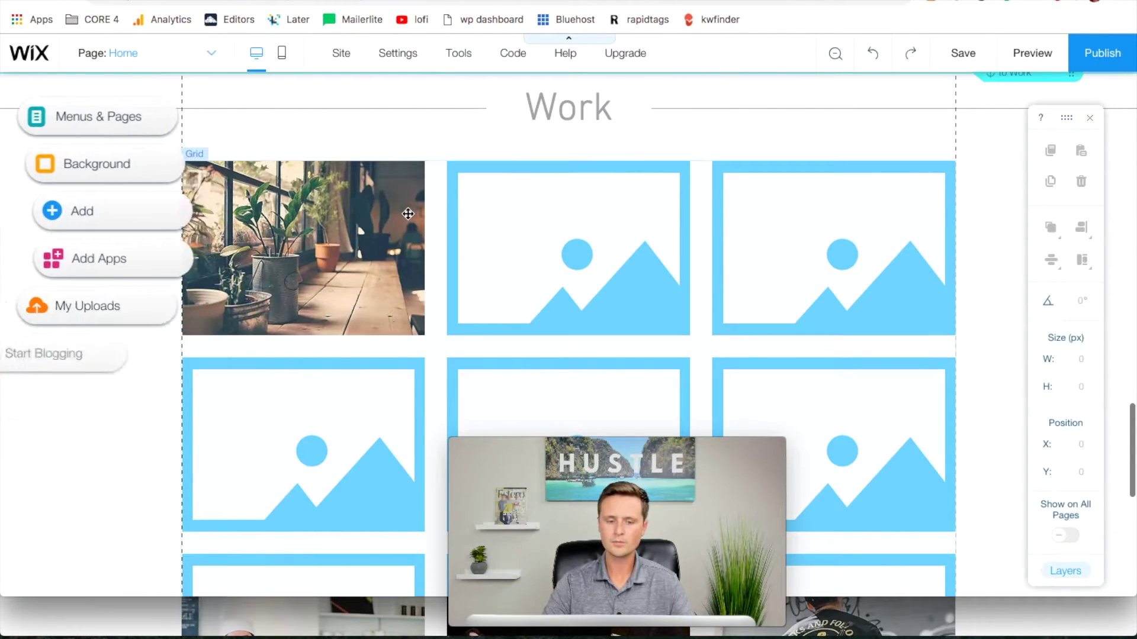
- Clear the title and description of the first Work gallery image and save the gallery changes
click(408, 213)
click(415, 184)
click(917, 355)
key(ctrl+a)
key(BackSpace)
click(908, 424)
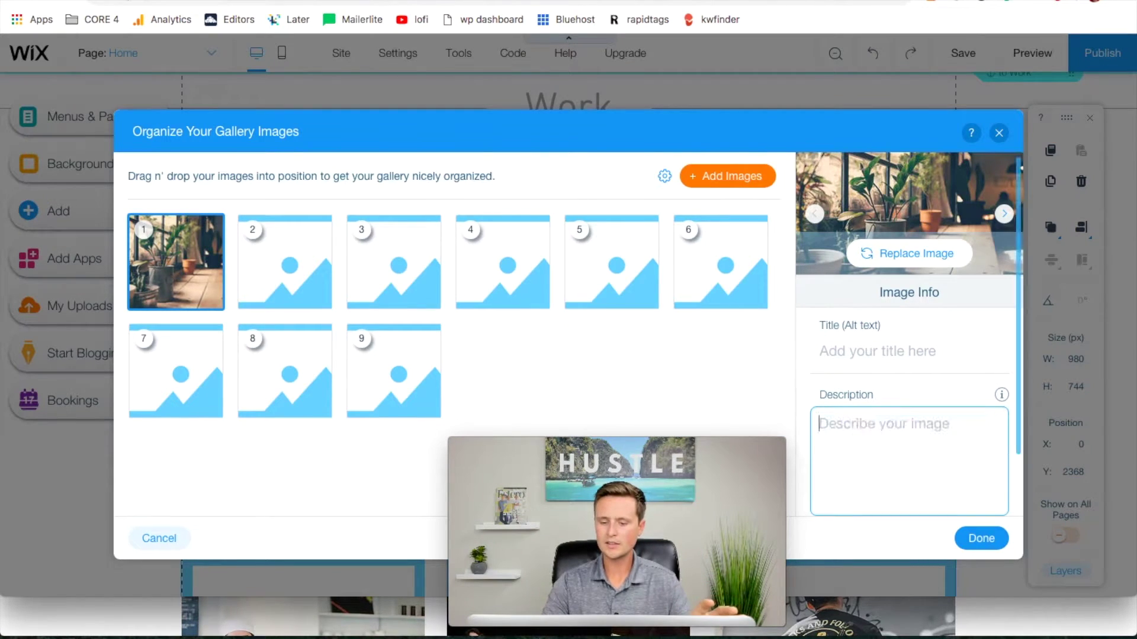
click(988, 538)
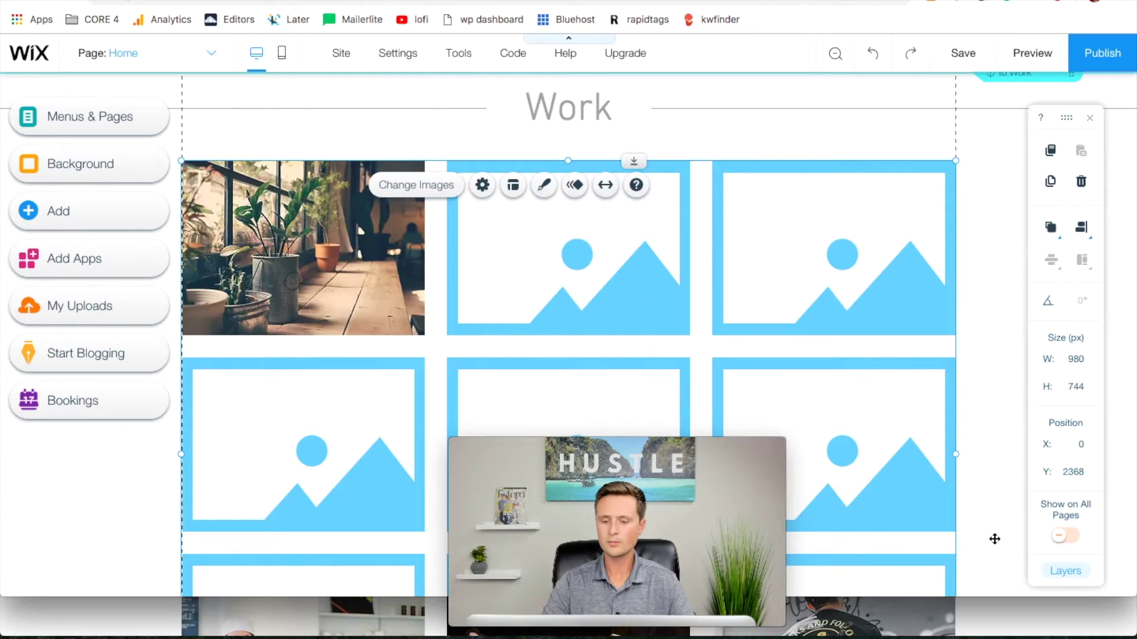
- Preview the site again and open the plant image from the Work gallery in its pop-up view
click(1032, 54)
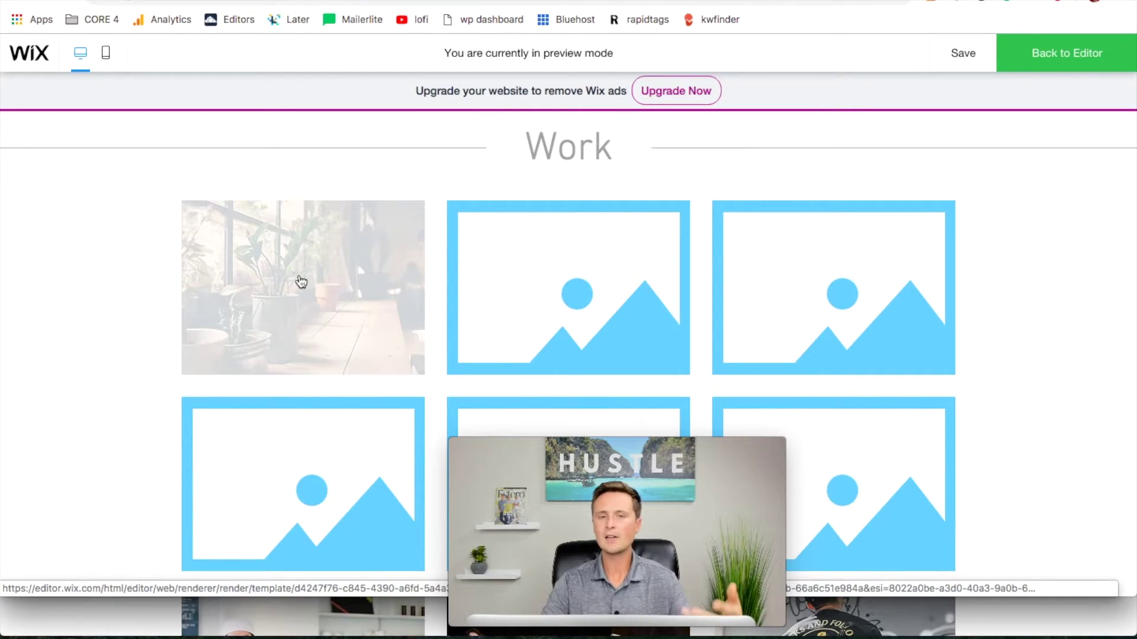
click(301, 281)
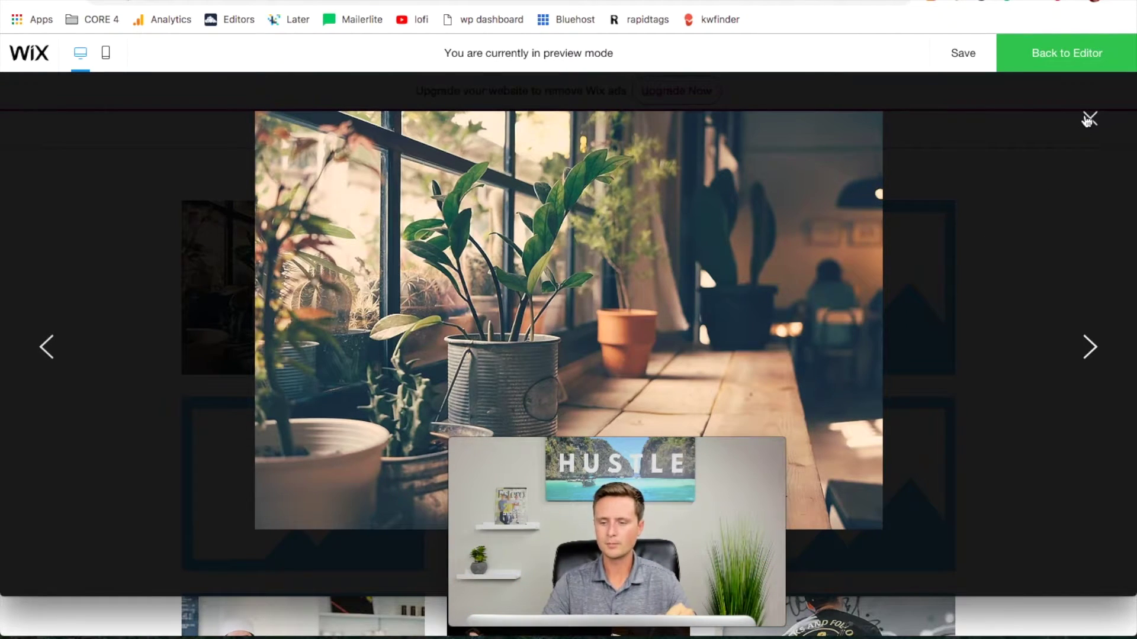
- Leave the site preview and delete the Back to Top button above the Contact section
click(1088, 120)
scroll(906, 286, down, 4)
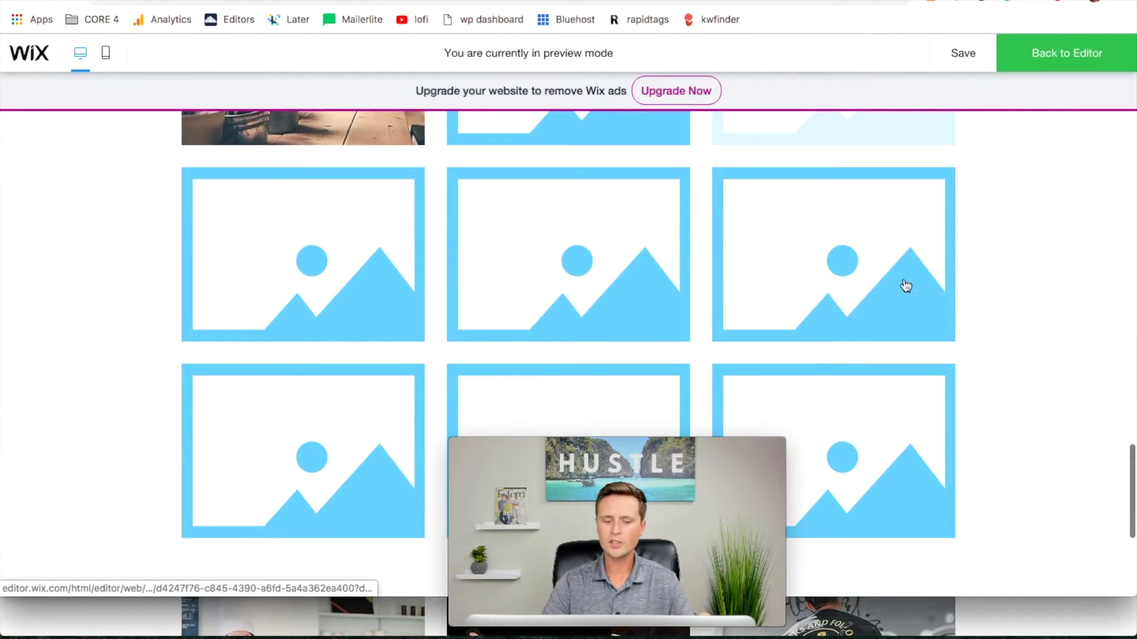
scroll(882, 338, down, 3)
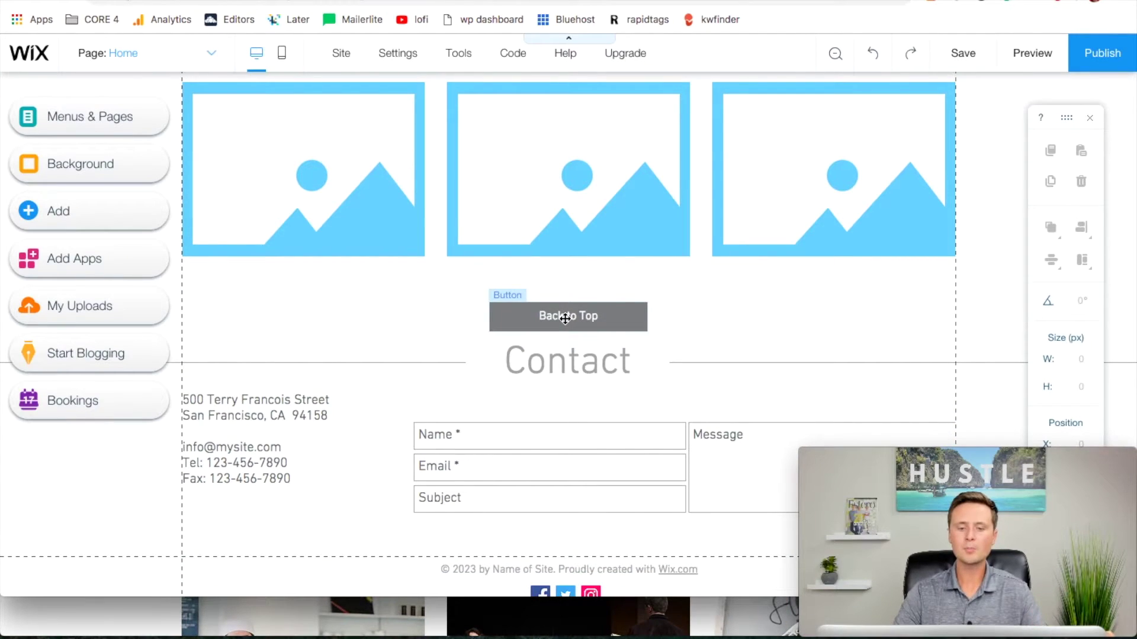
click(565, 319)
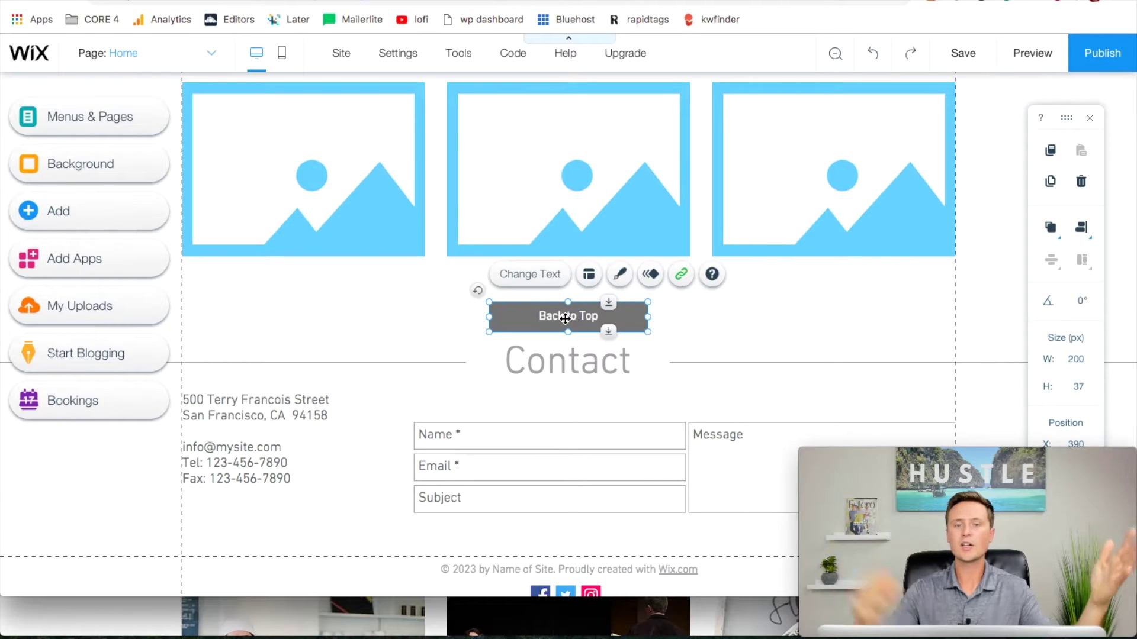
key(Delete)
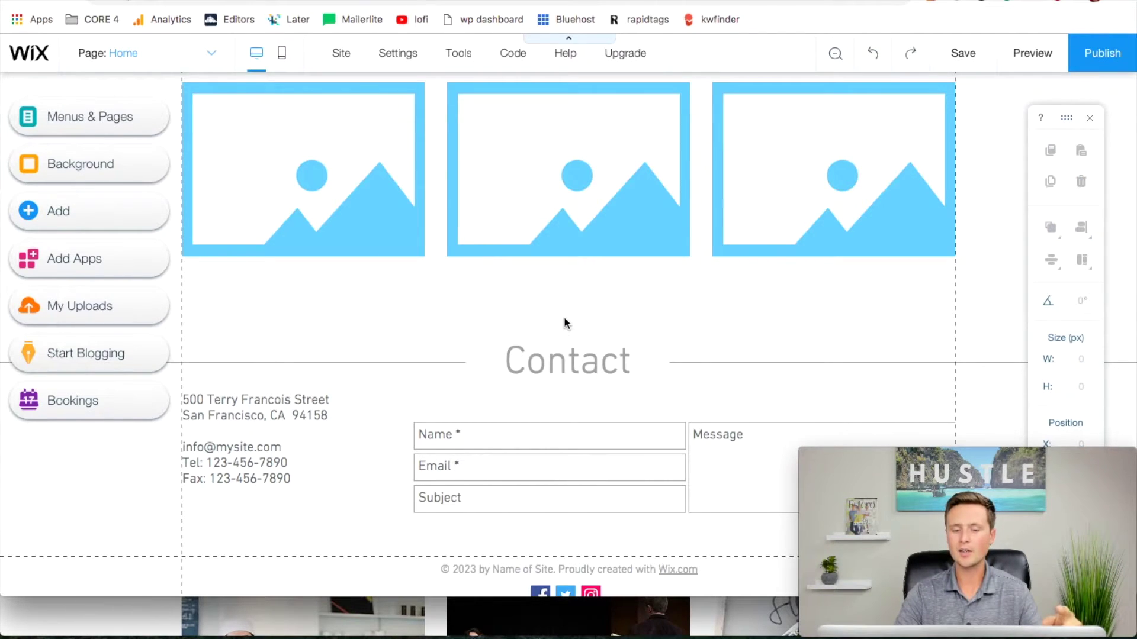
- Widen the Contact heading's text box and change the heading to "Contact For Quote"
scroll(651, 308, up, 1)
scroll(652, 309, down, 3)
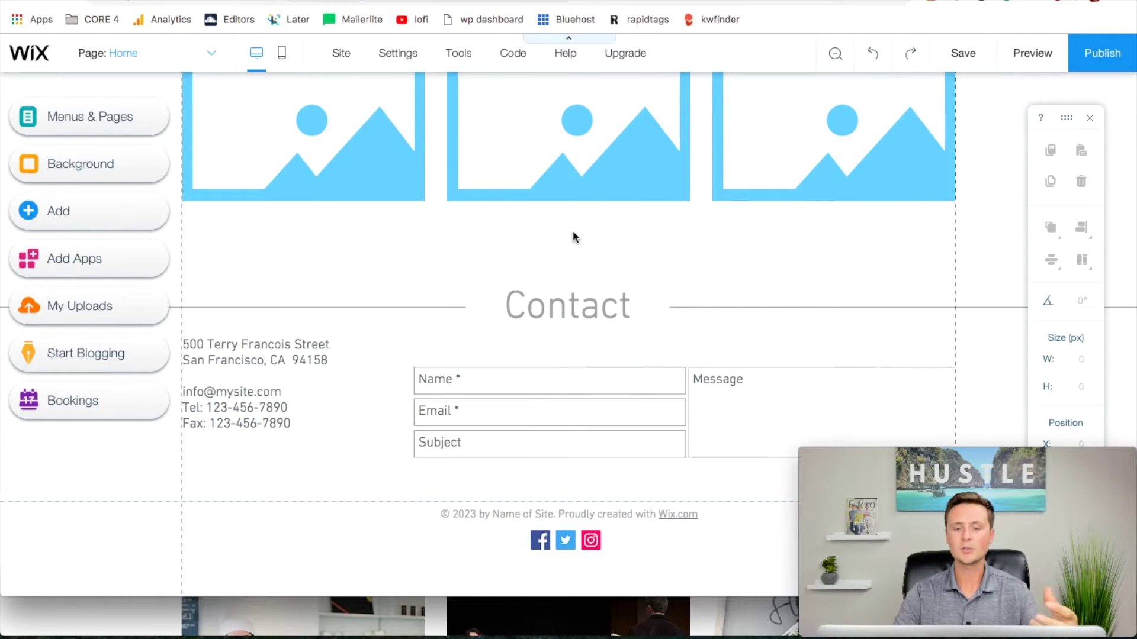
scroll(525, 257, up, 15)
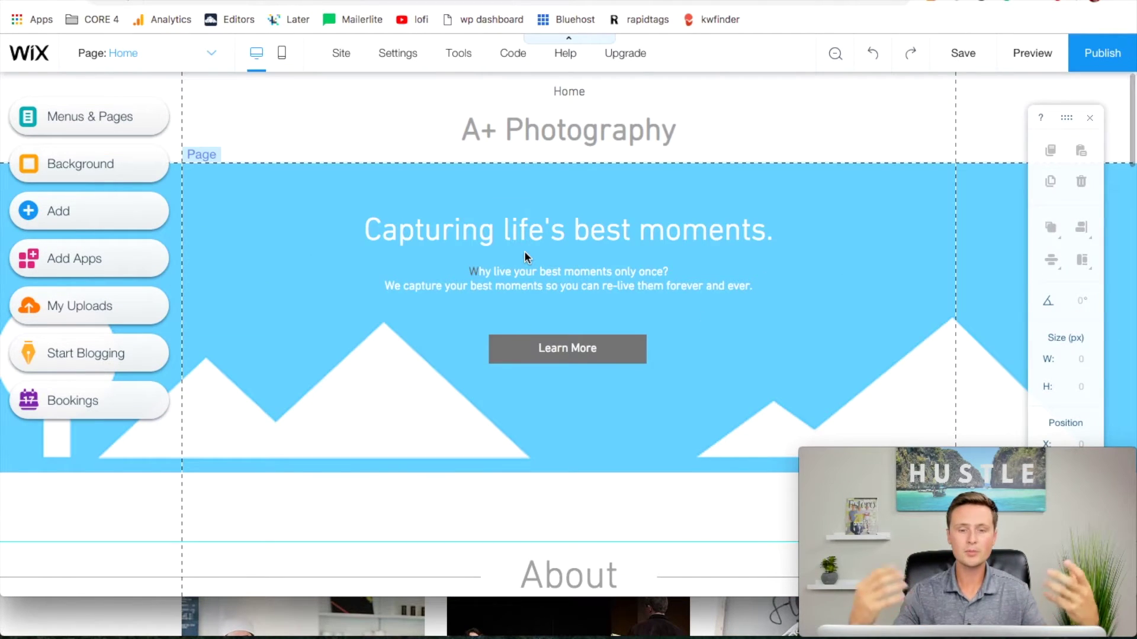
scroll(525, 254, down, 15)
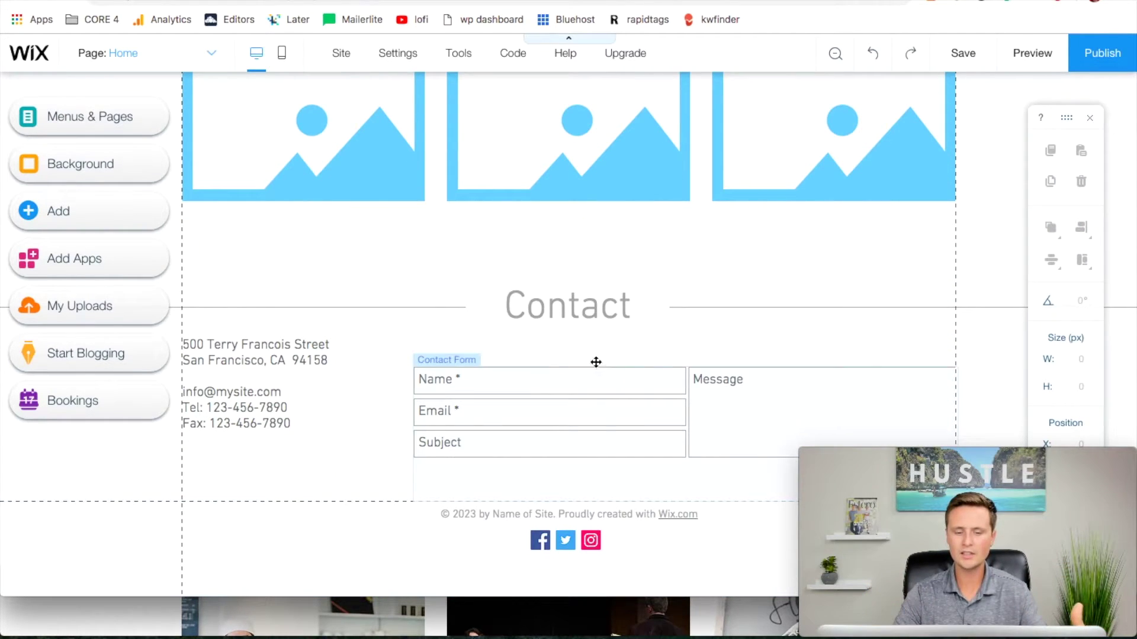
click(594, 312)
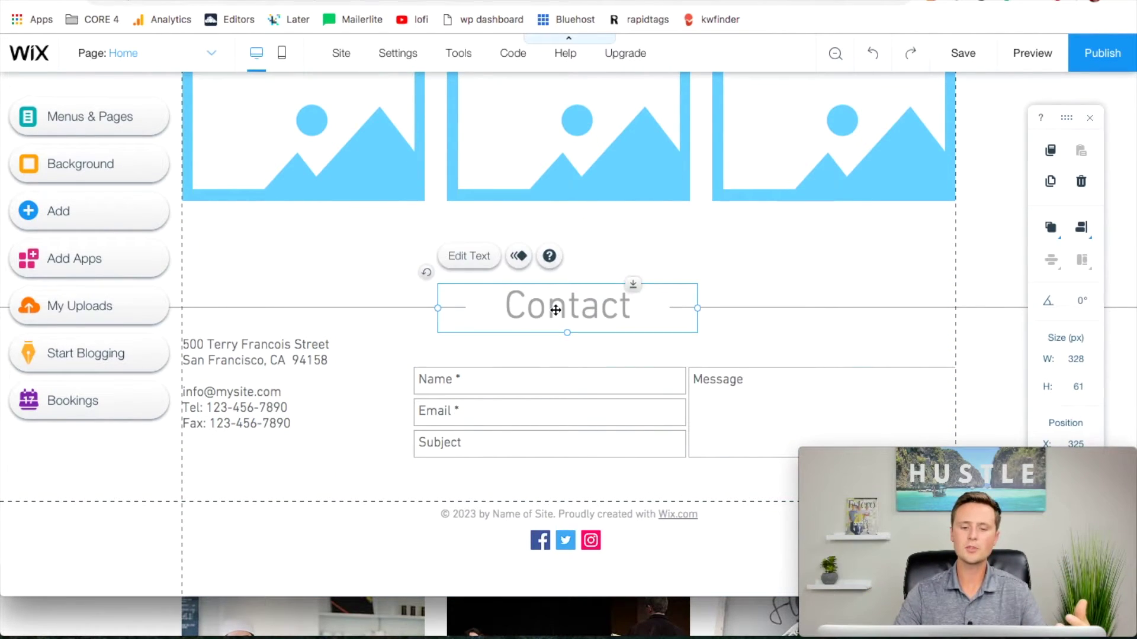
drag(702, 307, 842, 307)
double_click(695, 312)
click(704, 312)
text(For)
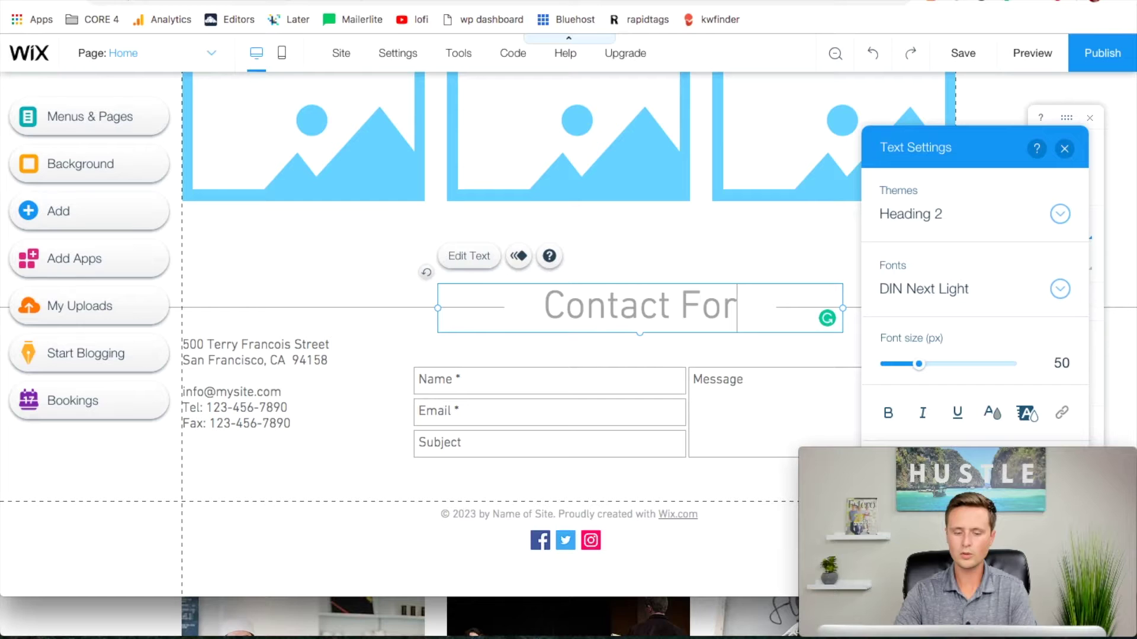
text( Quote)
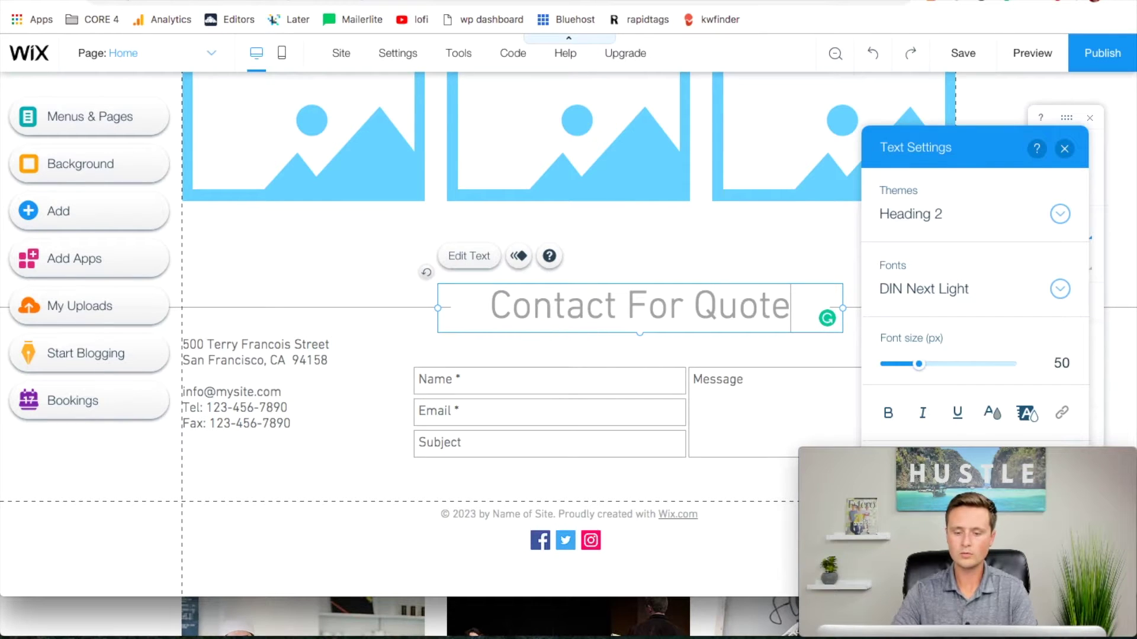
click(640, 229)
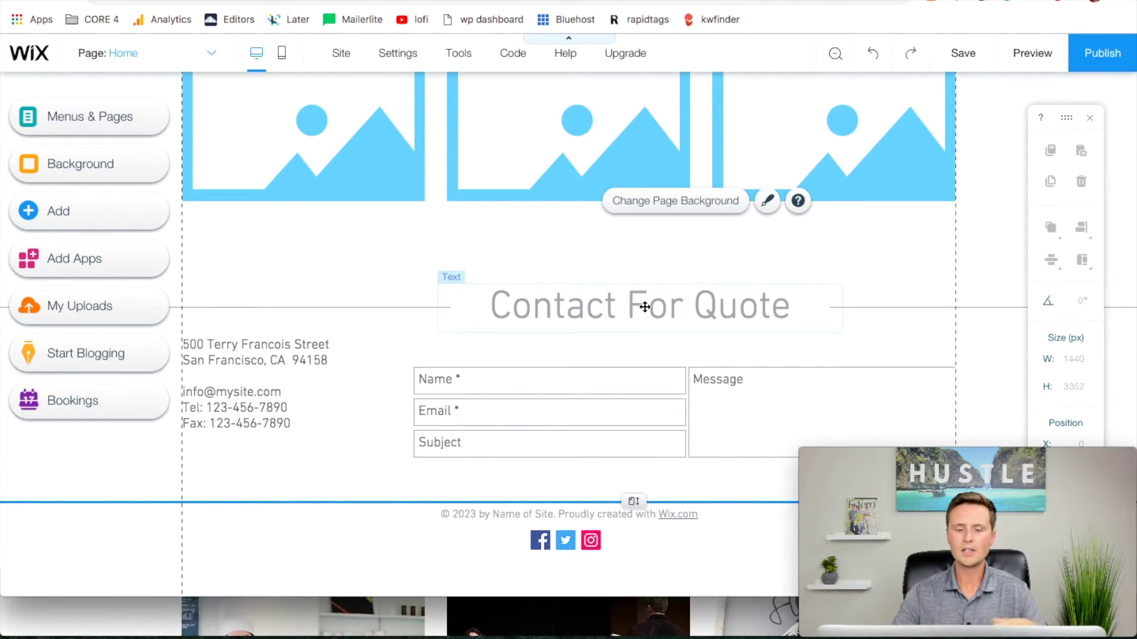
- Centre the "Contact For Quote" heading horizontally on the page, above the contact form
drag(645, 306, 574, 304)
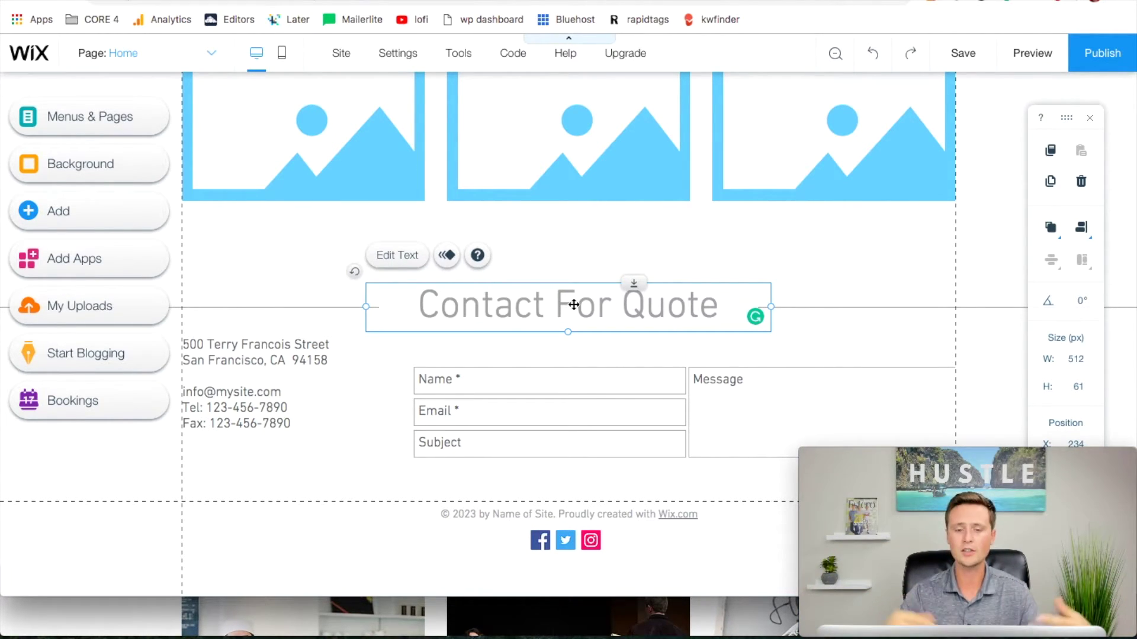
mouse_move(529, 306)
mouse_down()
mouse_move(558, 305)
mouse_move(529, 308)
mouse_up()
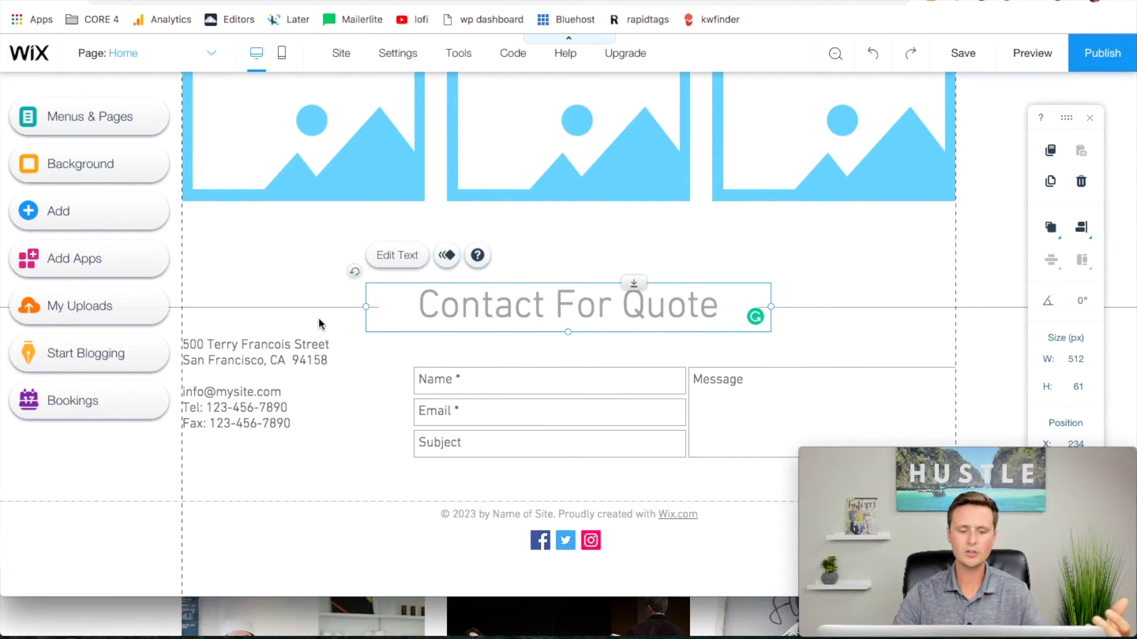
click(904, 275)
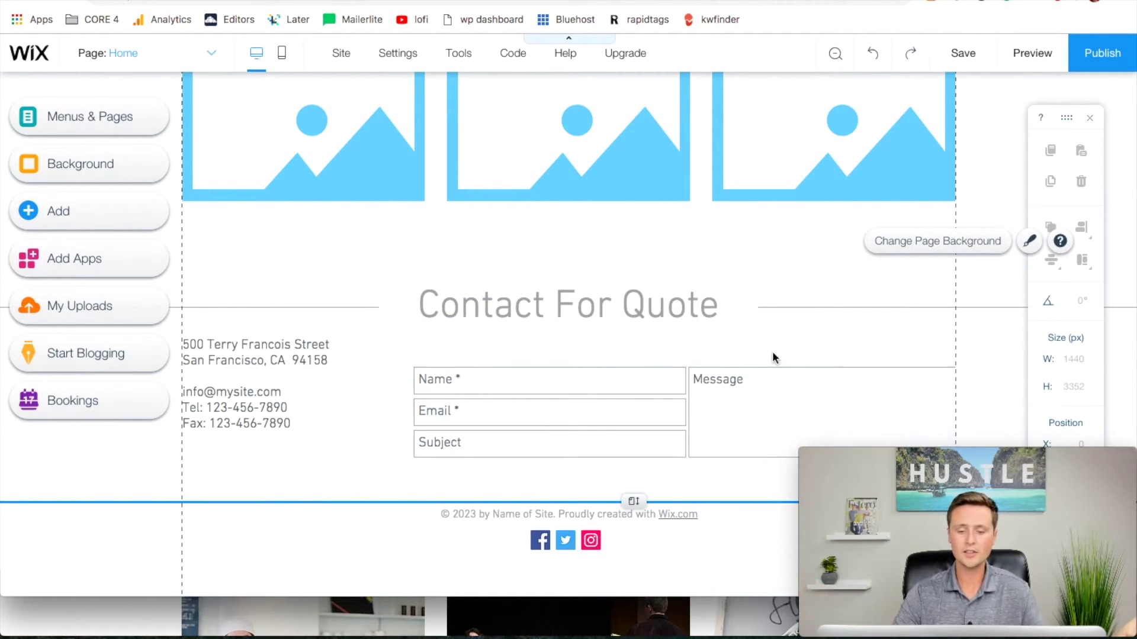
- Replace the site name and Wix credit in the footer copyright line with "A+ Photography."
double_click(584, 514)
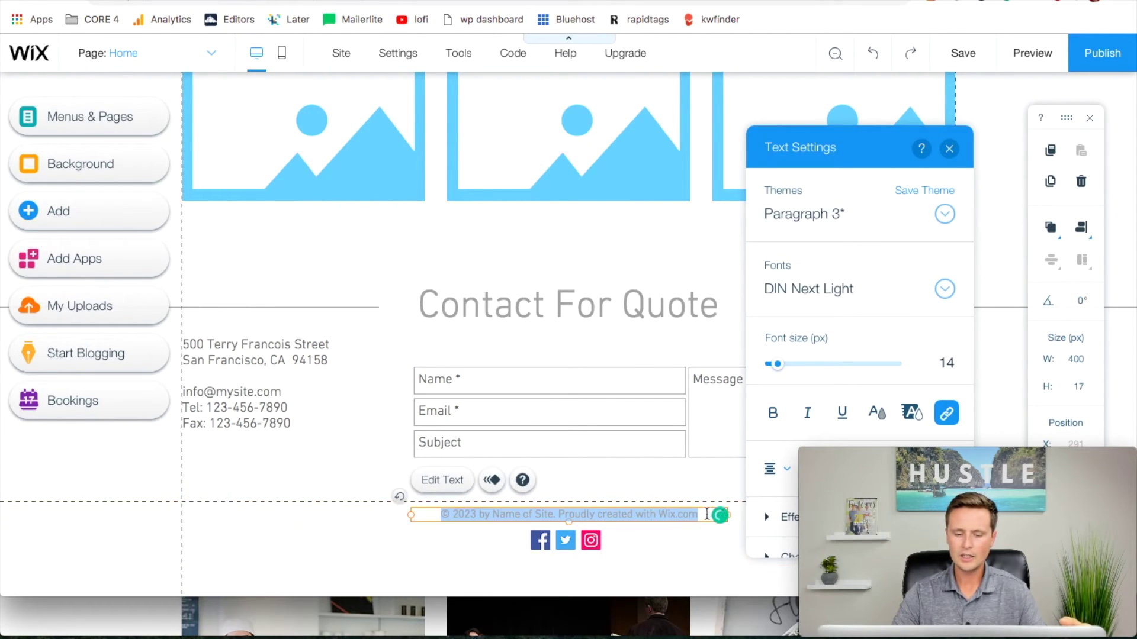
click(705, 514)
drag(701, 517, 494, 517)
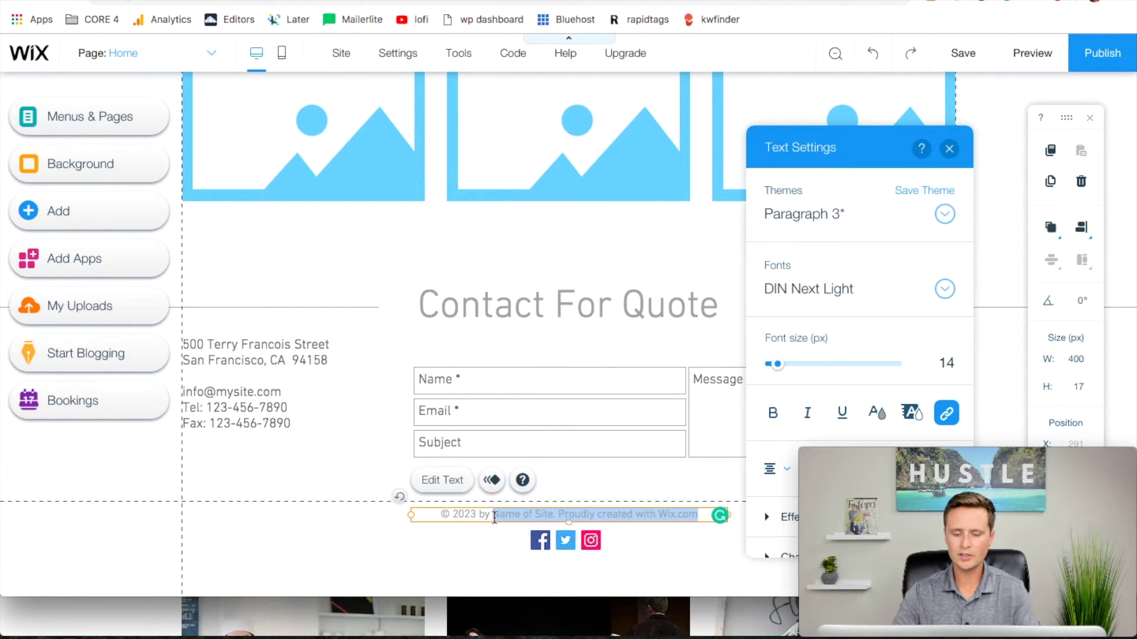
key(BackSpace)
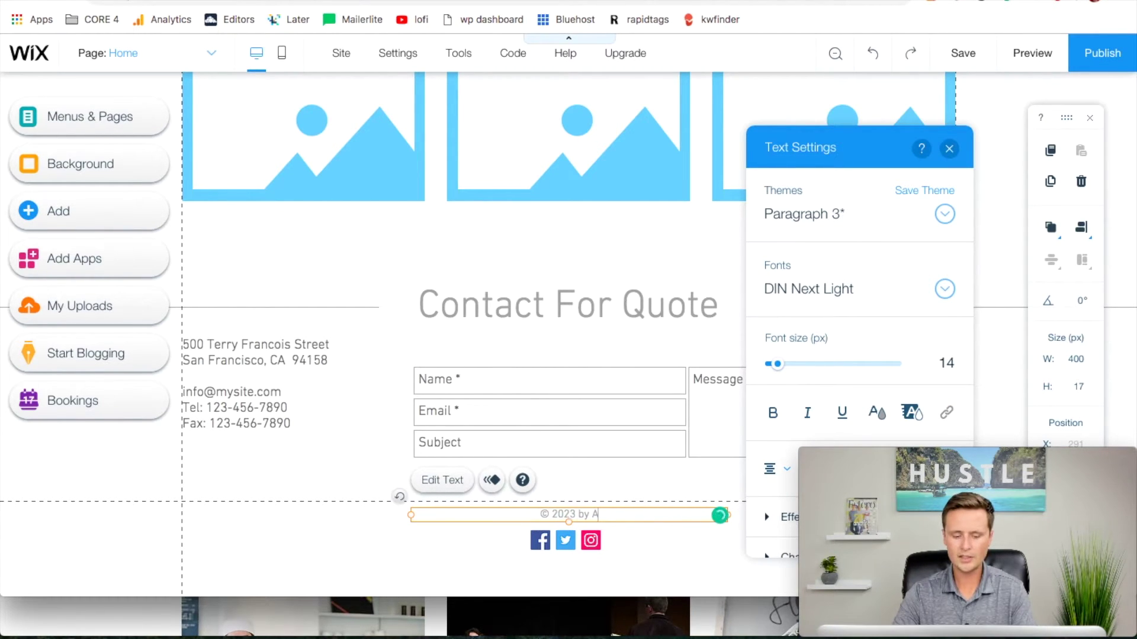
text(A+ Photography.)
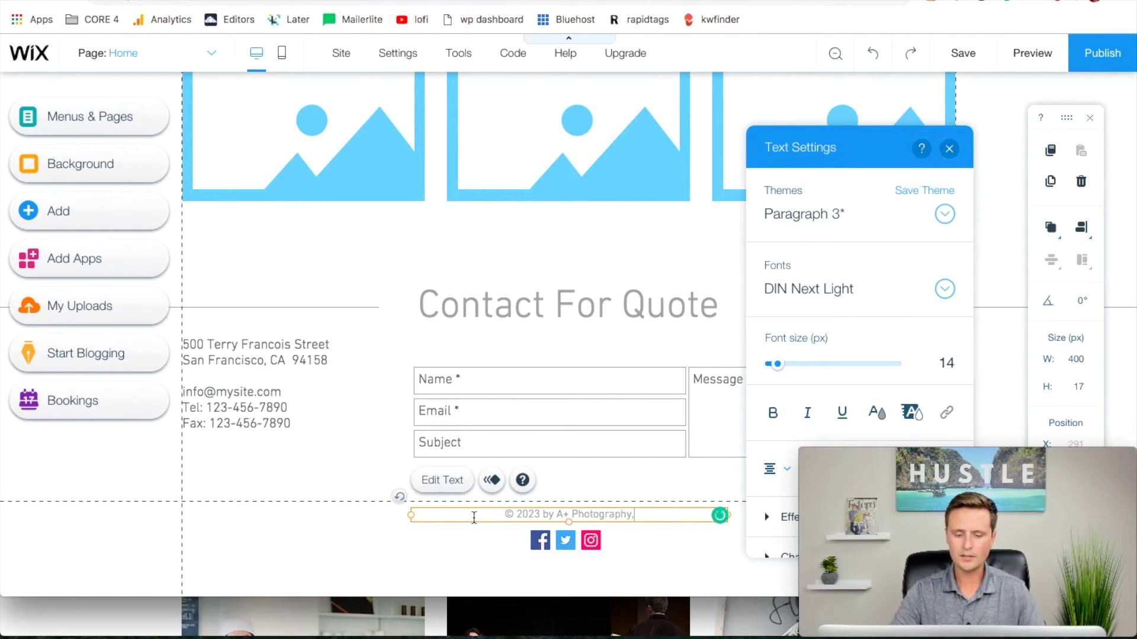
- Set the year in the footer copyright line to 2019
click(540, 515)
key(BackSpace)
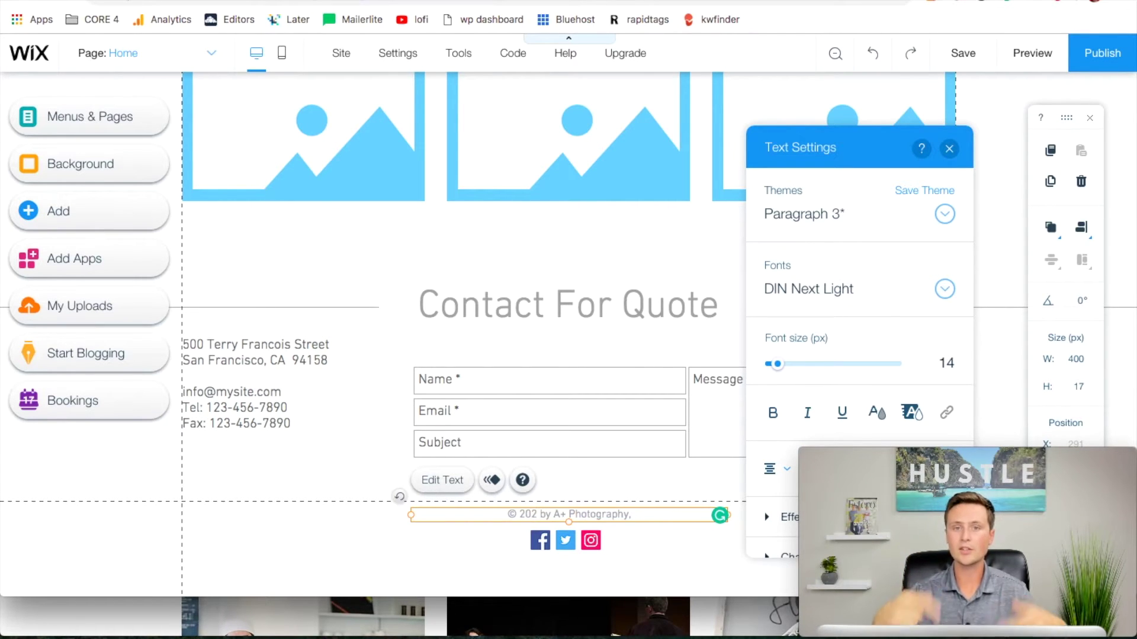
key(BackSpace)
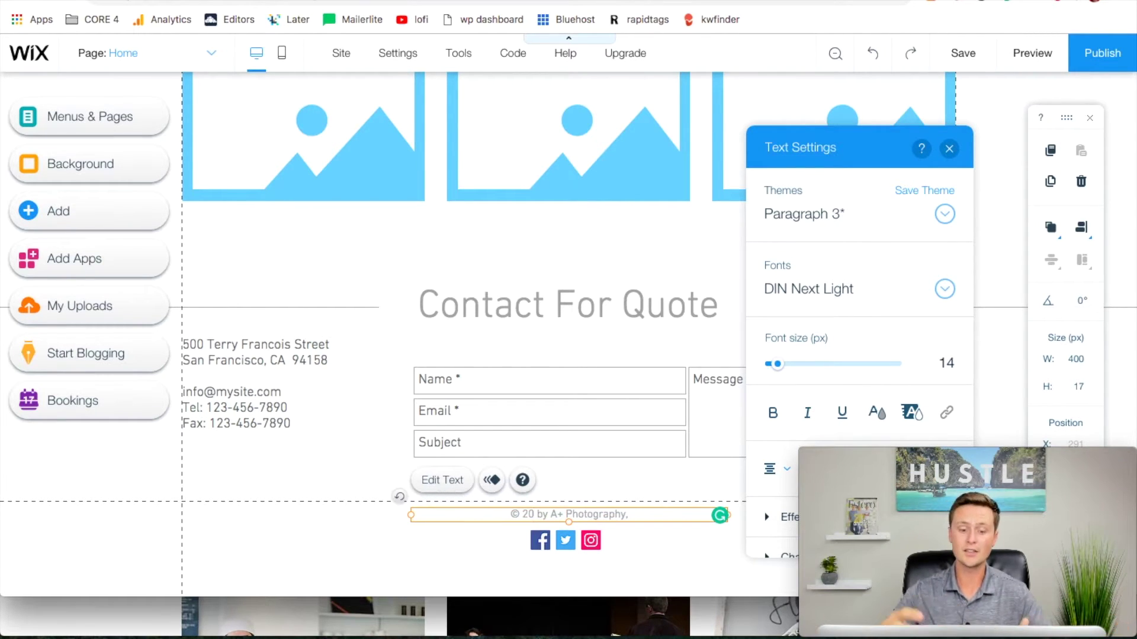
text(19)
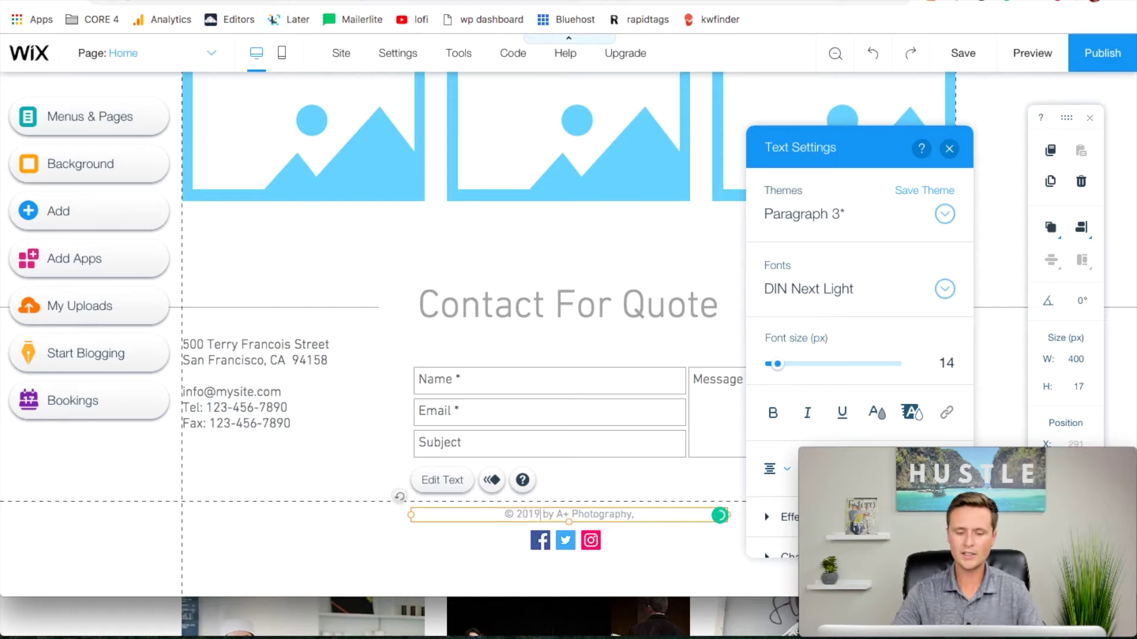
click(330, 467)
- Examine the link settings of the footer's social icons and close them without changes
click(547, 541)
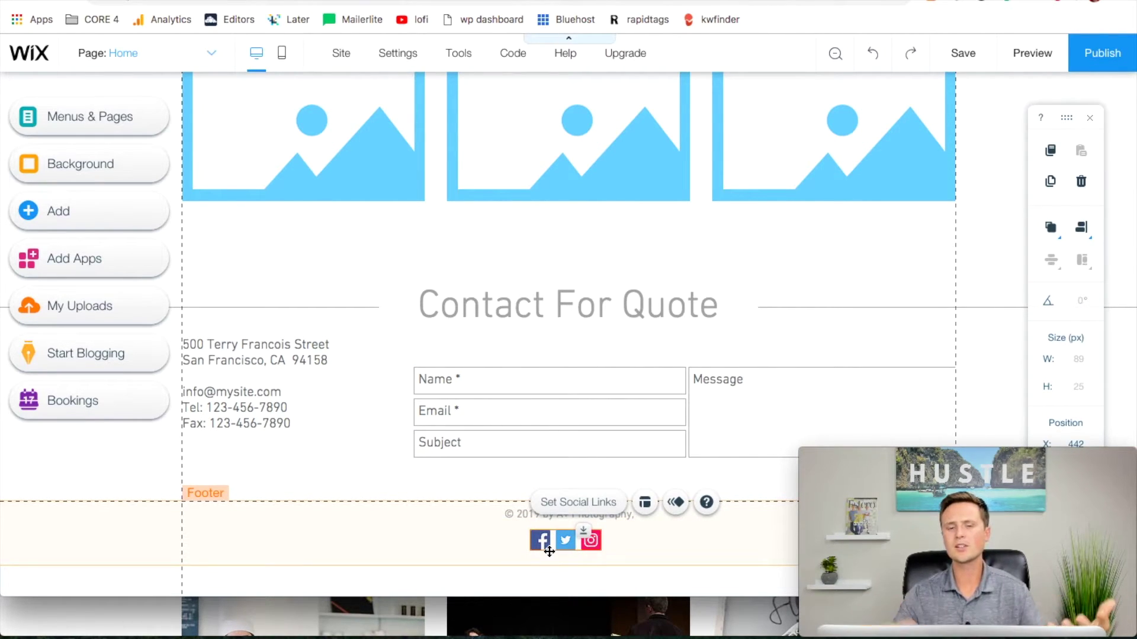
click(567, 503)
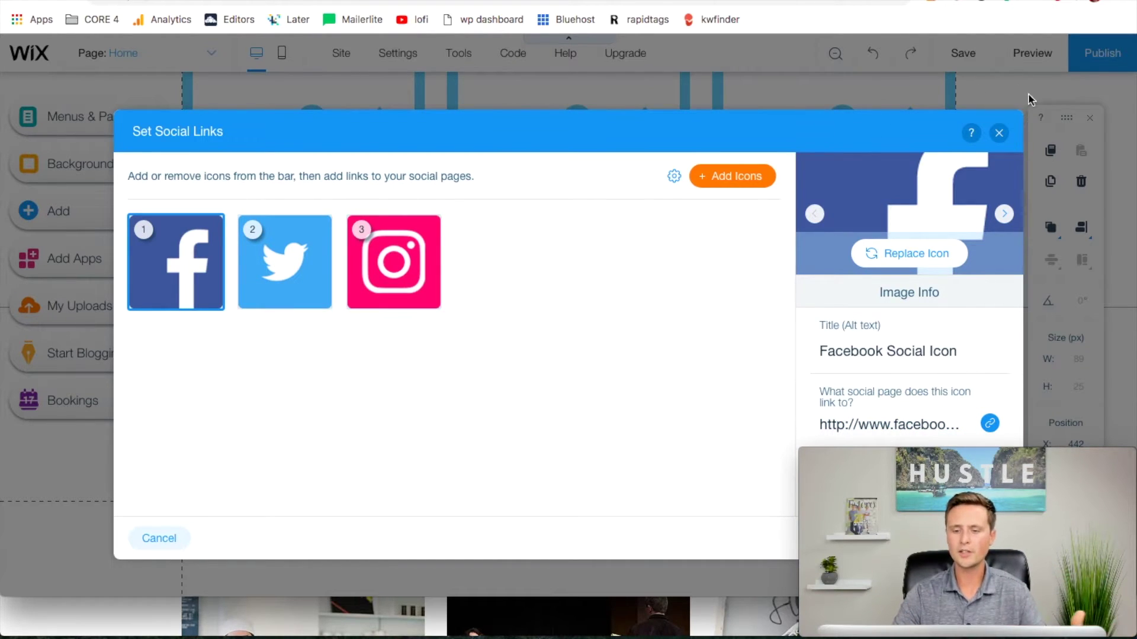
click(999, 135)
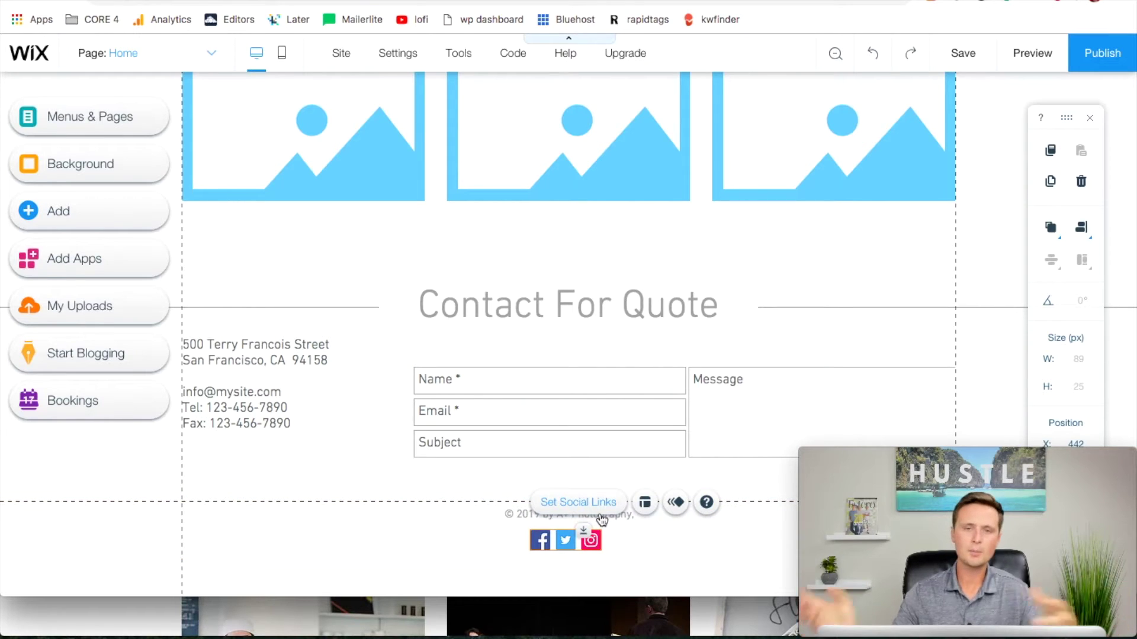
click(472, 482)
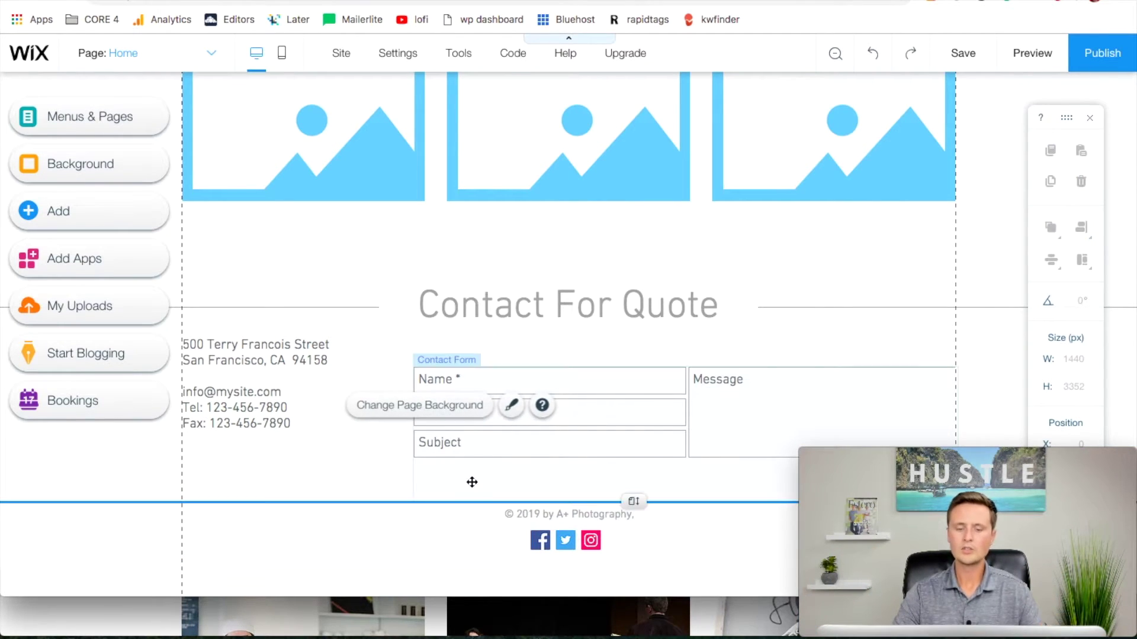
- Examine the contact form's settings for recipient e-mail and button text, and close them
click(631, 417)
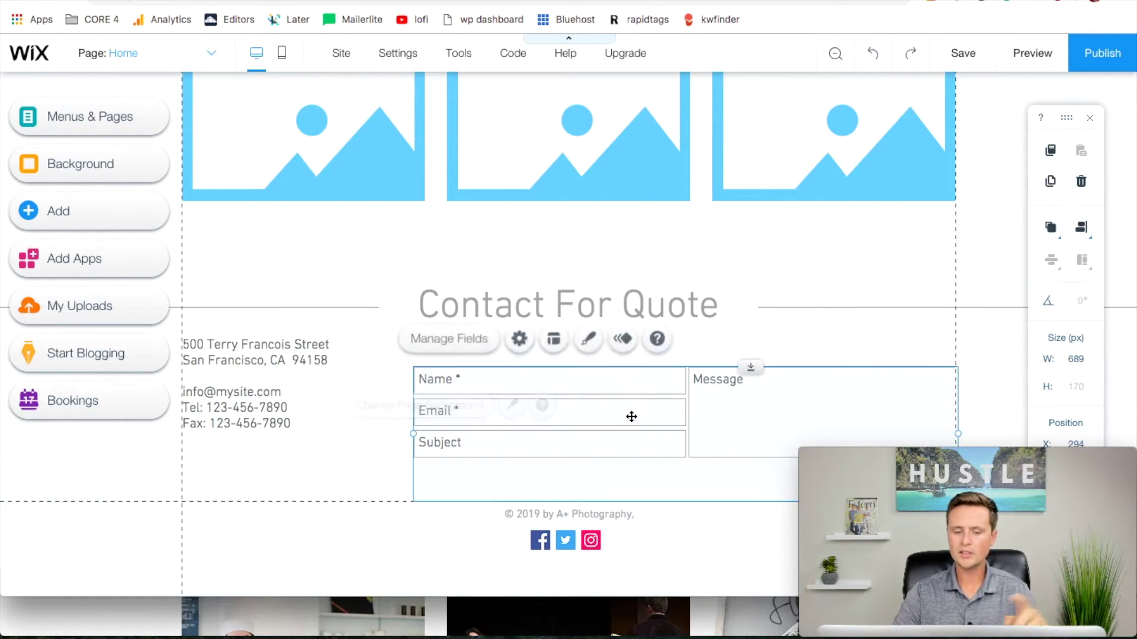
click(521, 339)
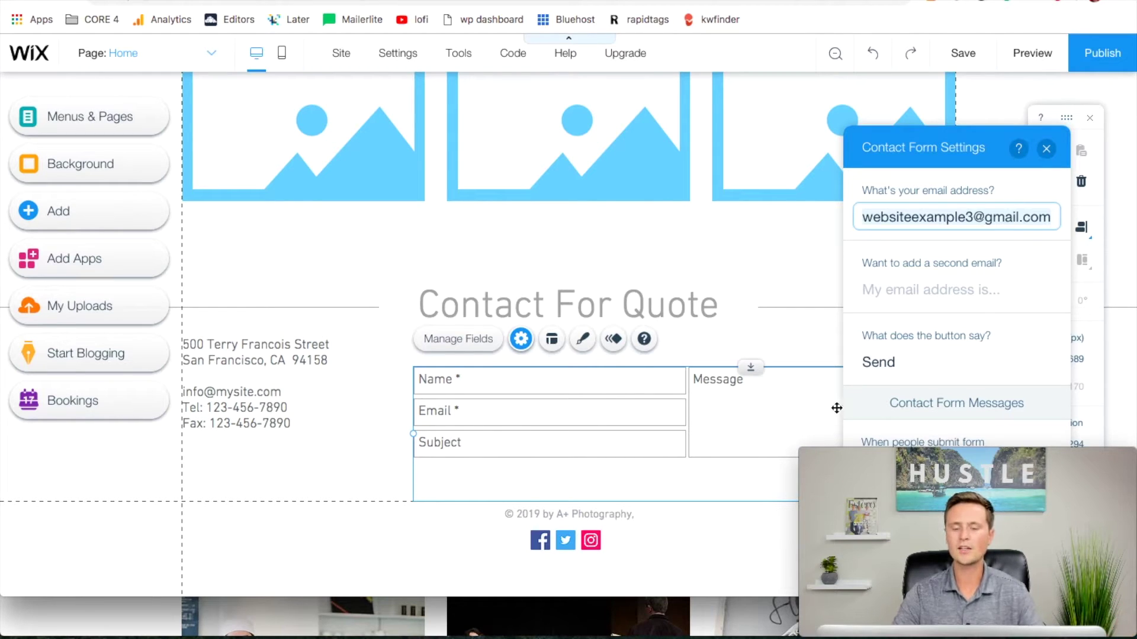
click(1047, 151)
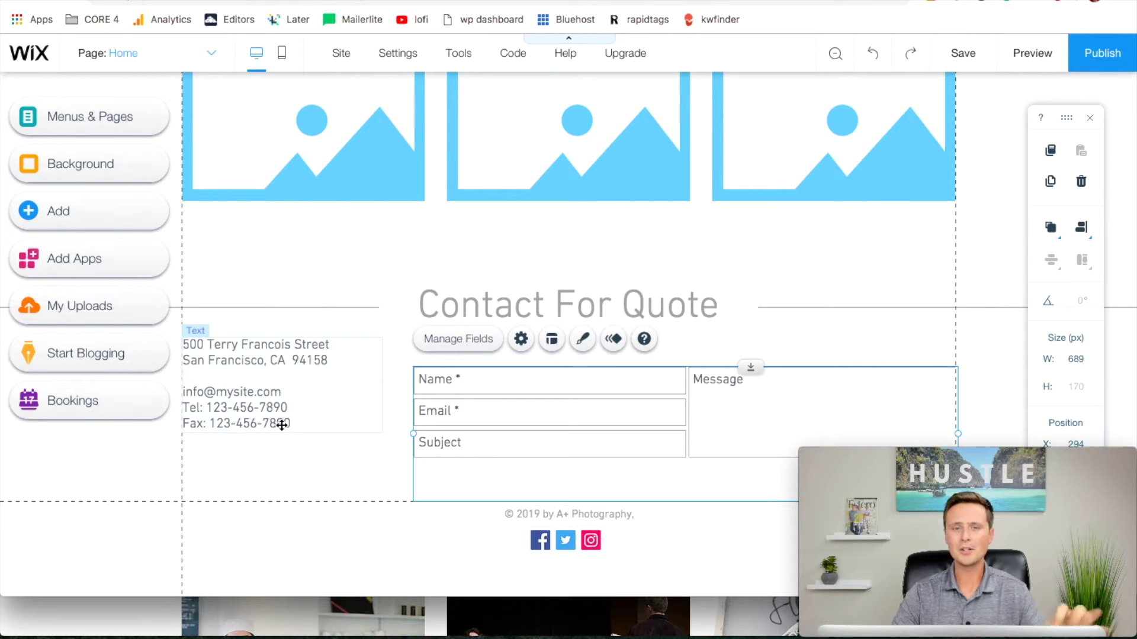
- Change the header strip's background to the free Wix image "Autumn Road"
scroll(374, 245, up, 15)
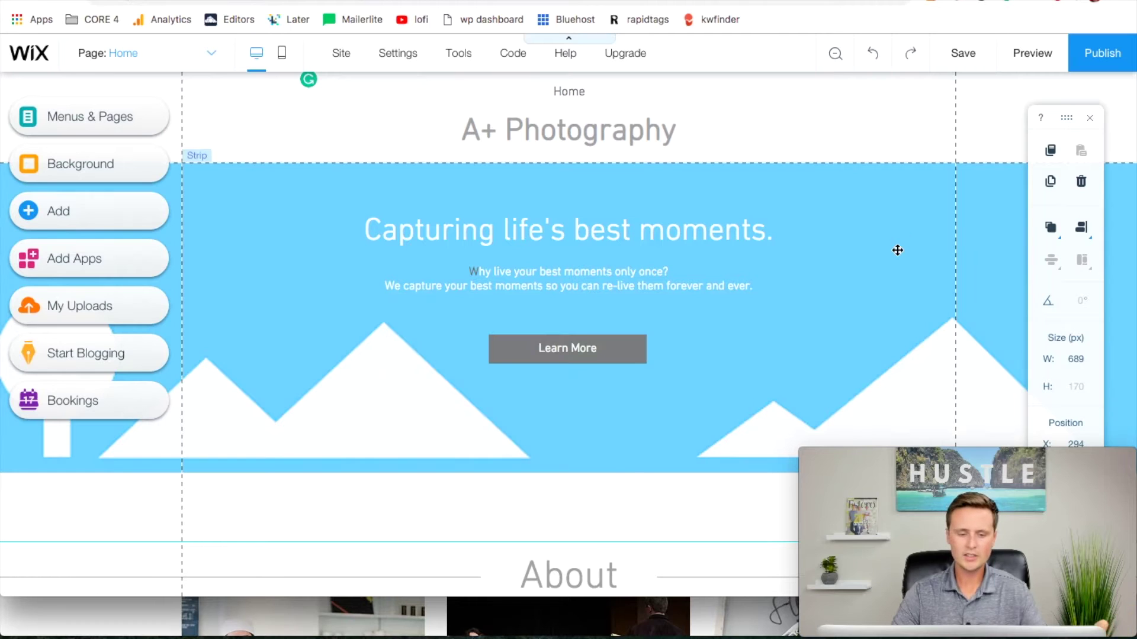
click(779, 303)
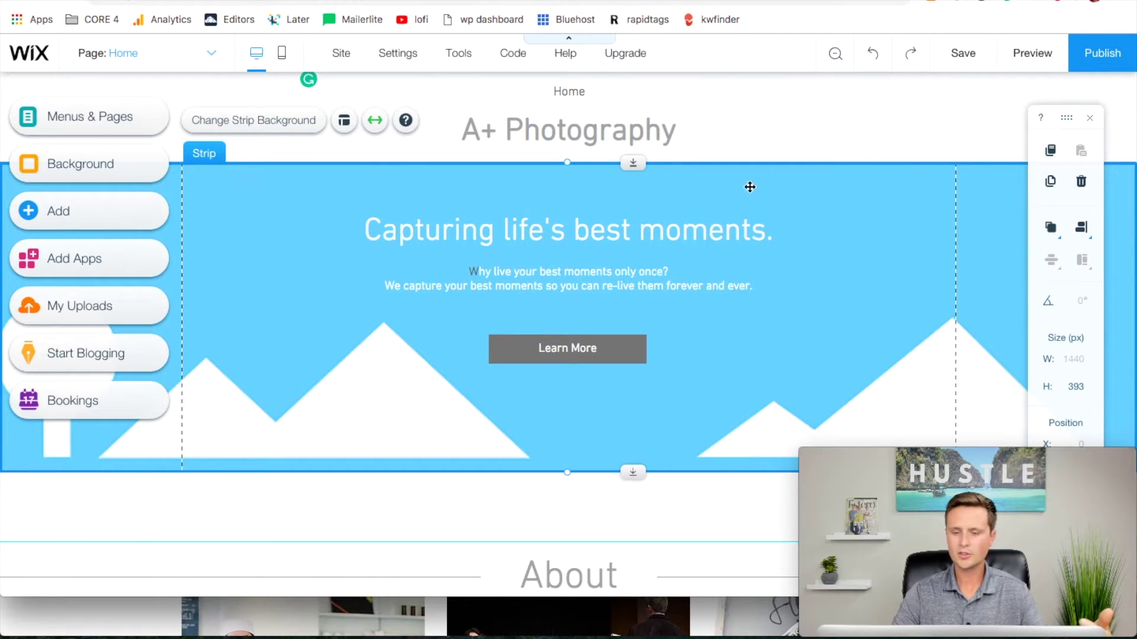
click(231, 125)
click(975, 298)
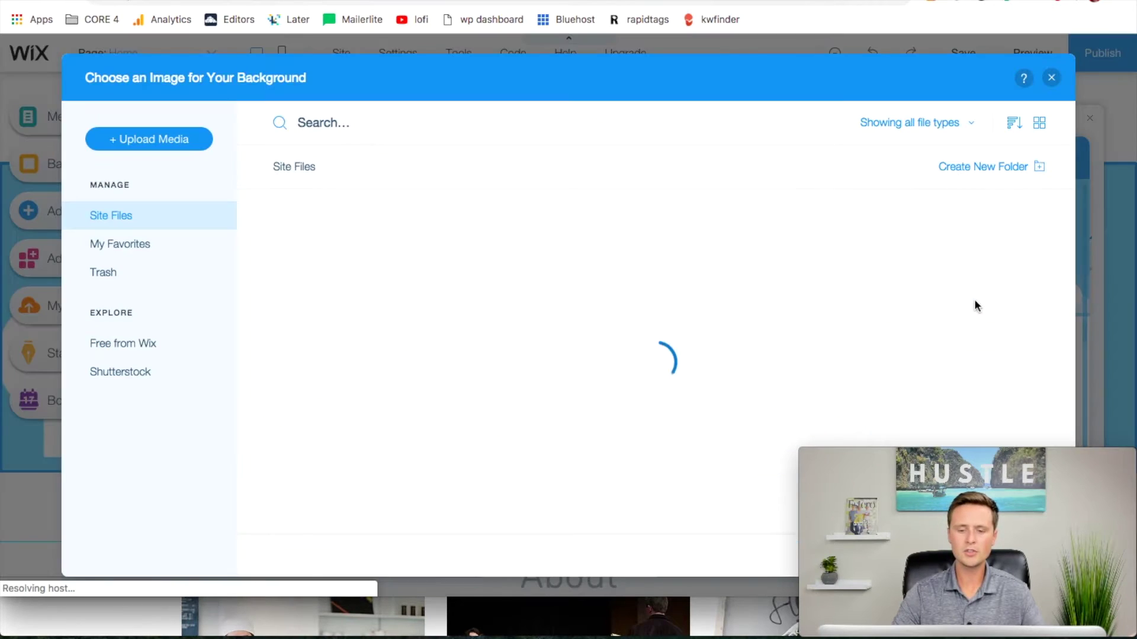
click(93, 346)
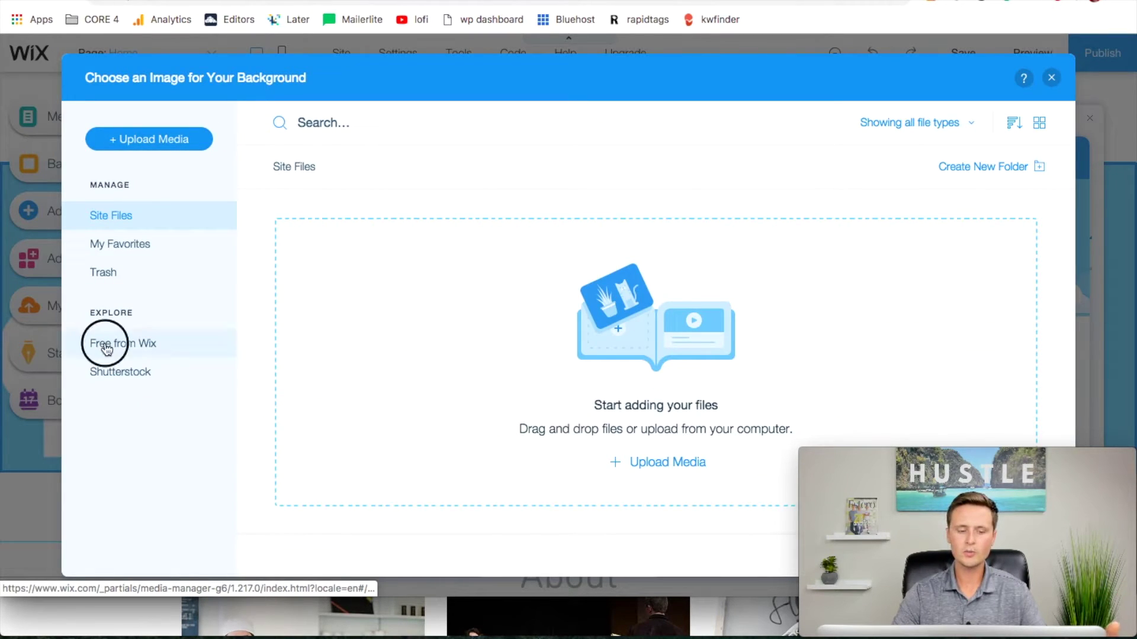
click(358, 123)
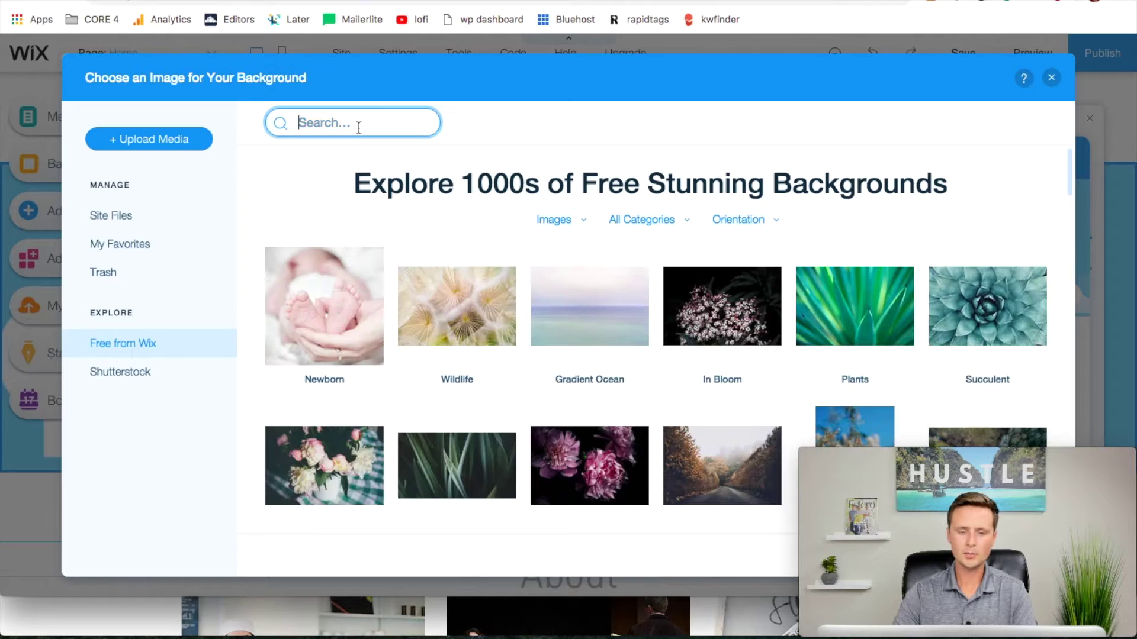
scroll(461, 336, down, 3)
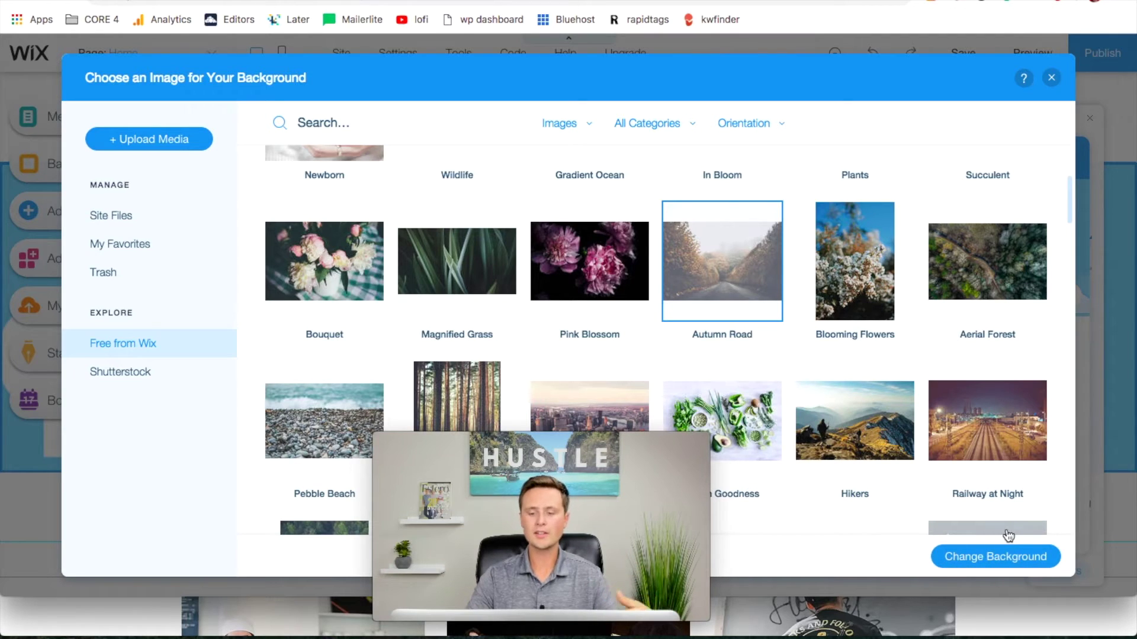
click(1020, 558)
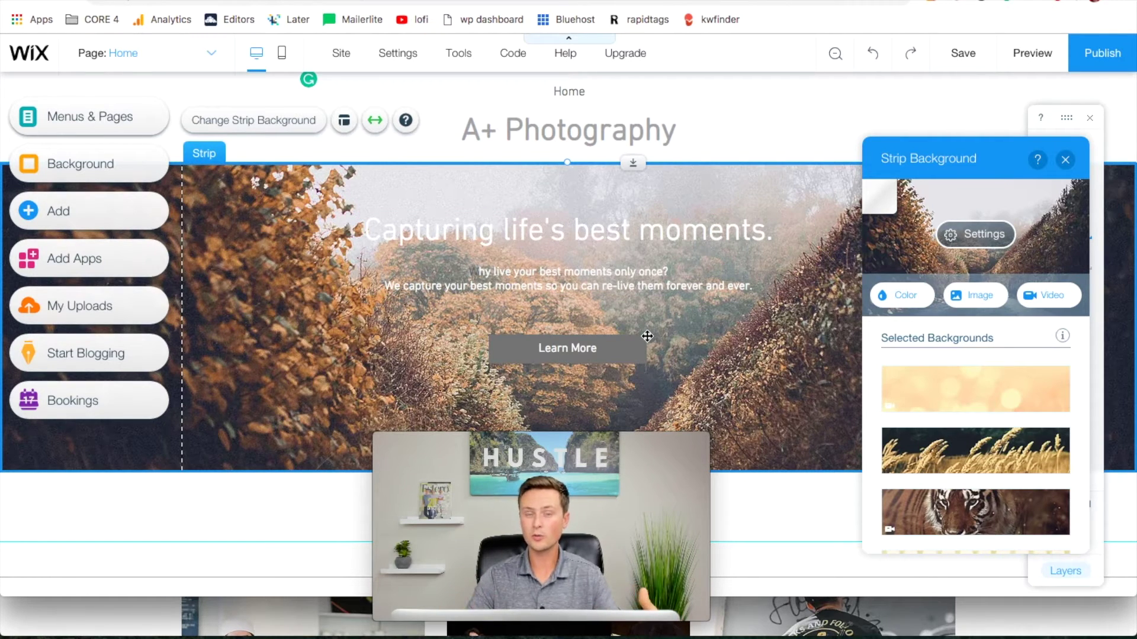
- Darken the header strip's background image by setting the color behind it to #2F2E2E and the image opacity to 60%
click(983, 237)
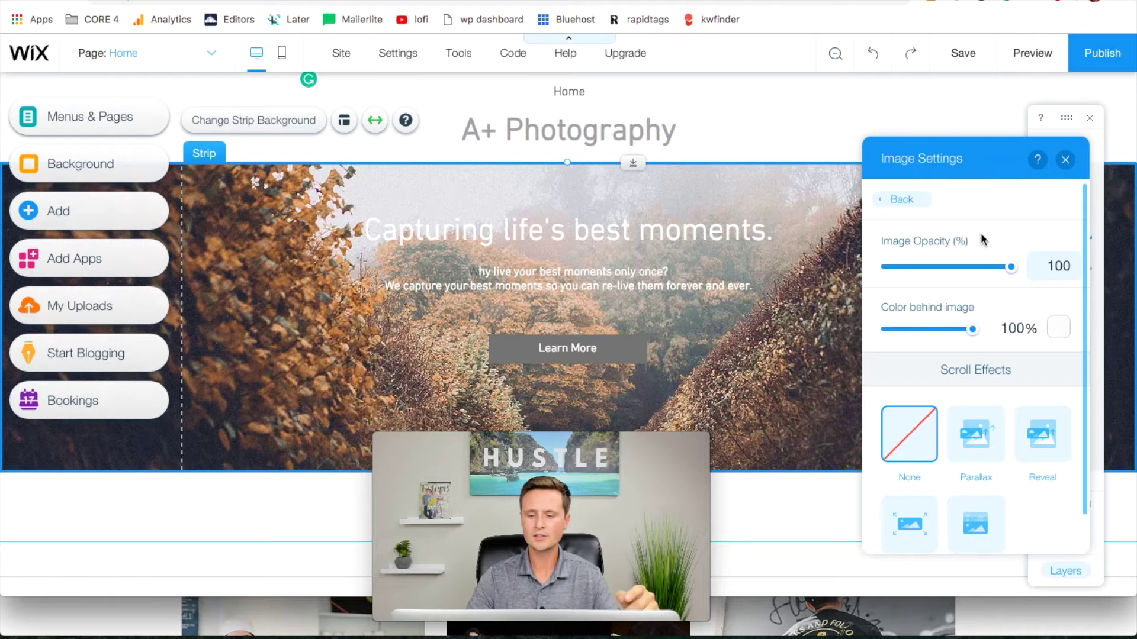
click(1059, 328)
click(987, 408)
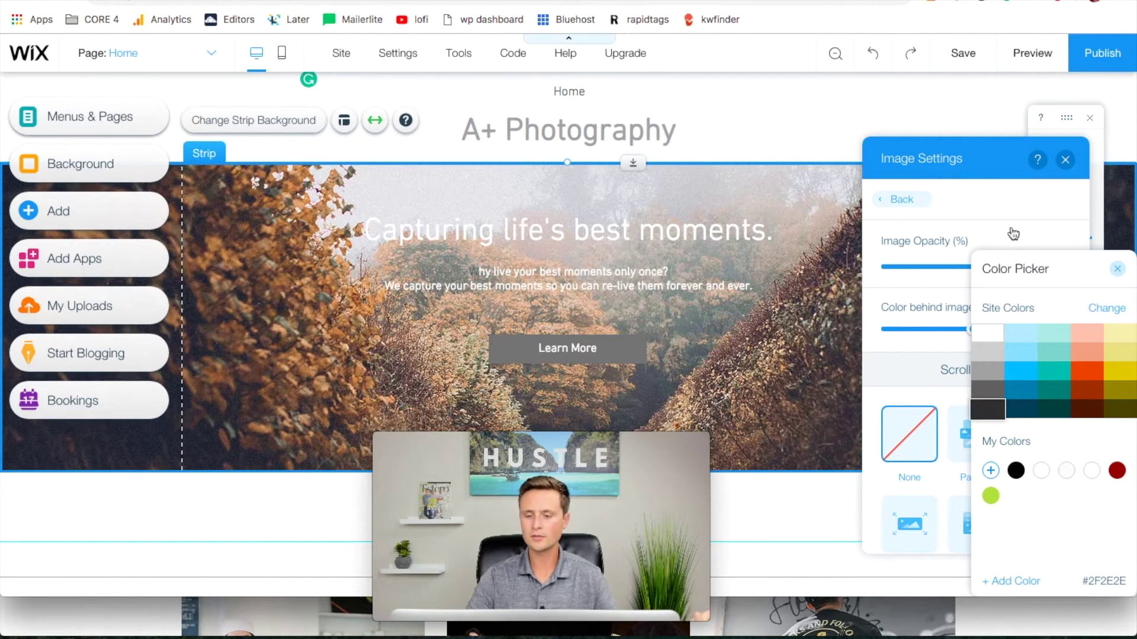
click(1010, 266)
drag(1010, 266, 963, 277)
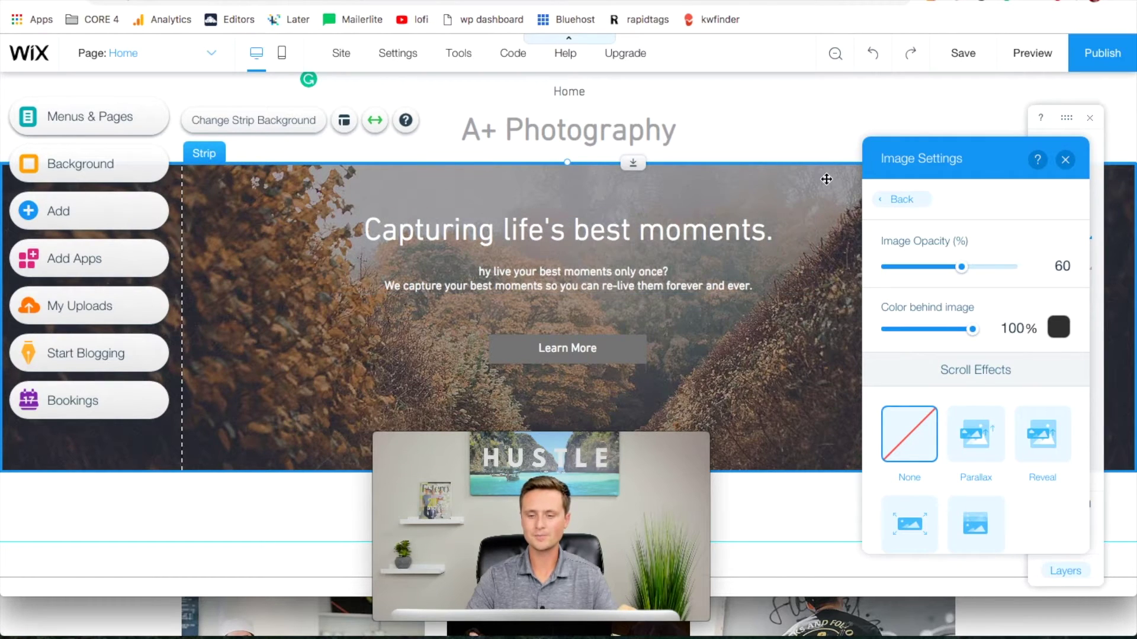
click(1069, 167)
- Restyle the header strip's "Learn More" button with the yellow "Find out More" preset design
mouse_move(505, 443)
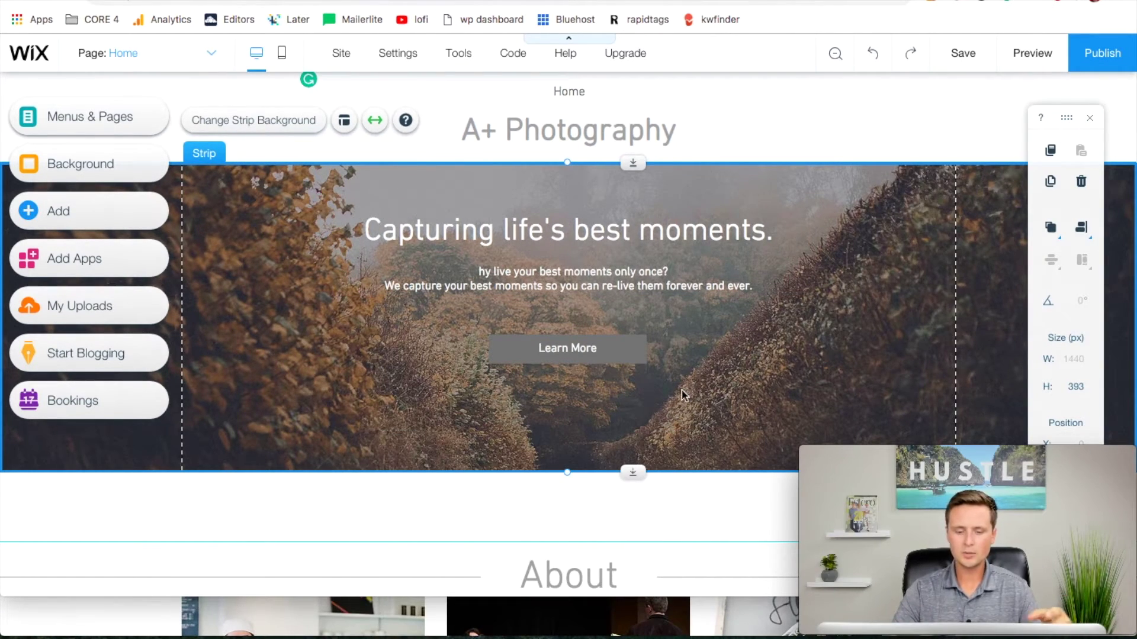
scroll(613, 382, down, 9)
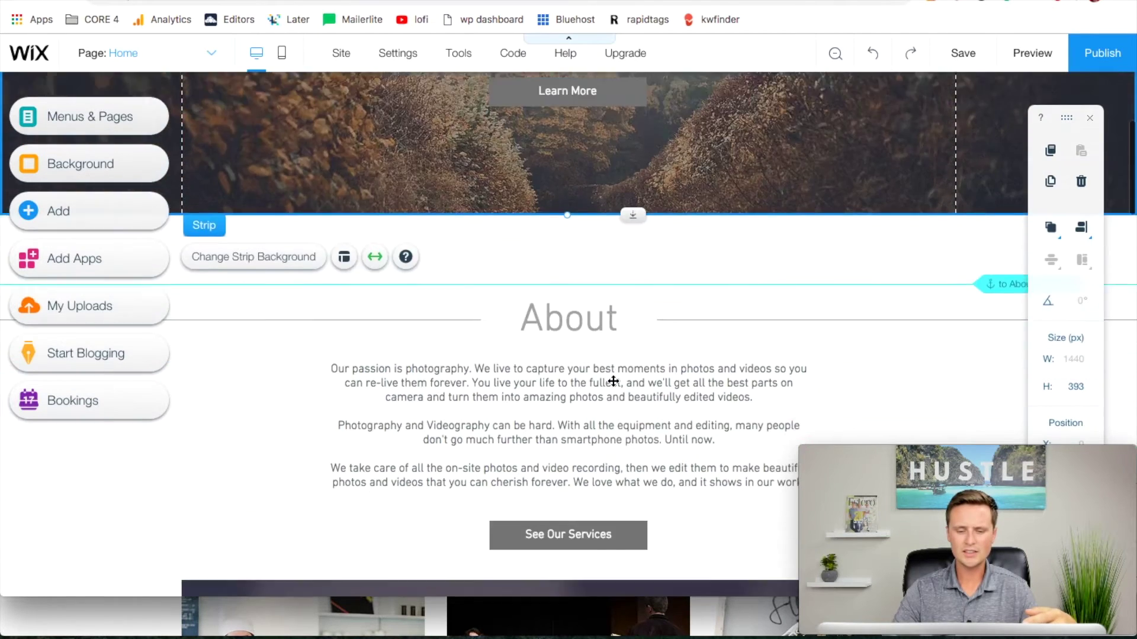
scroll(762, 323, up, 9)
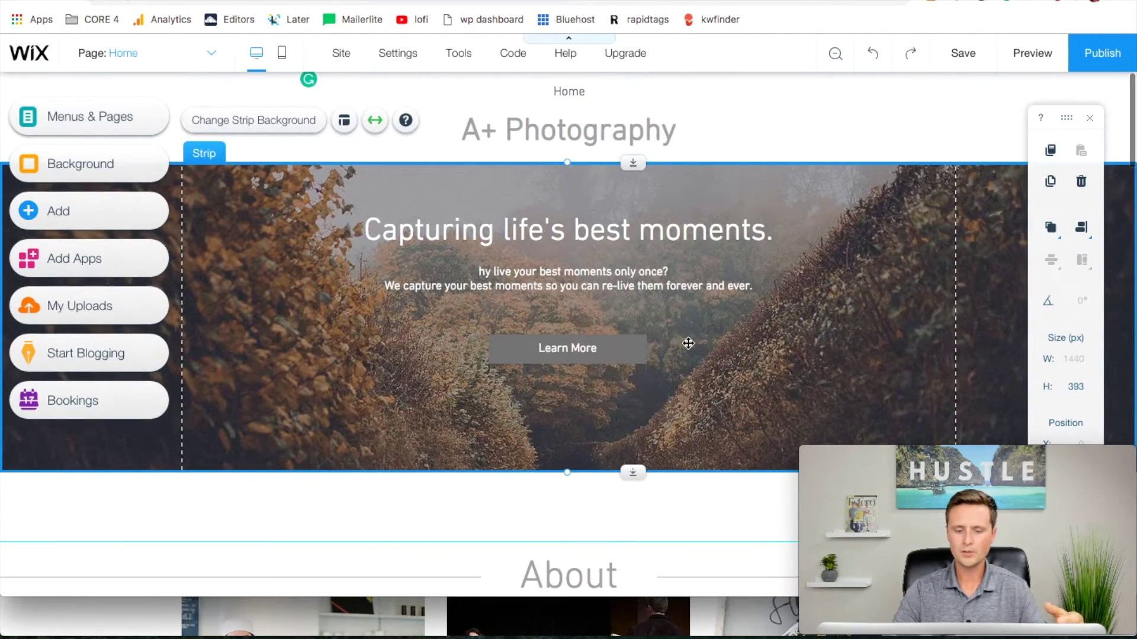
click(624, 349)
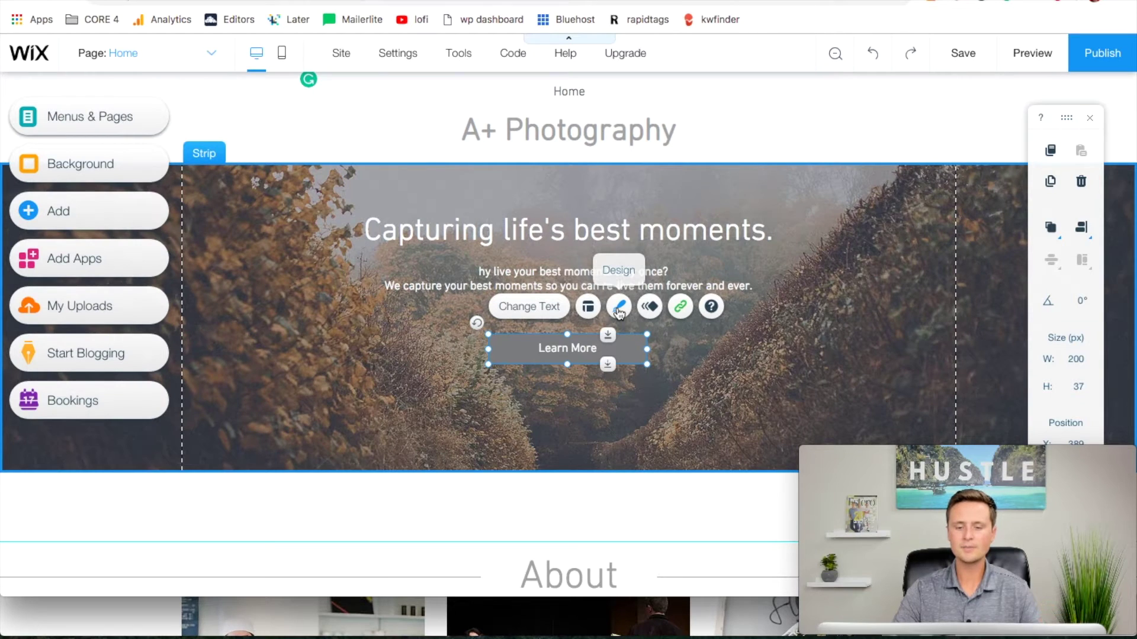
click(619, 306)
scroll(403, 356, down, 4)
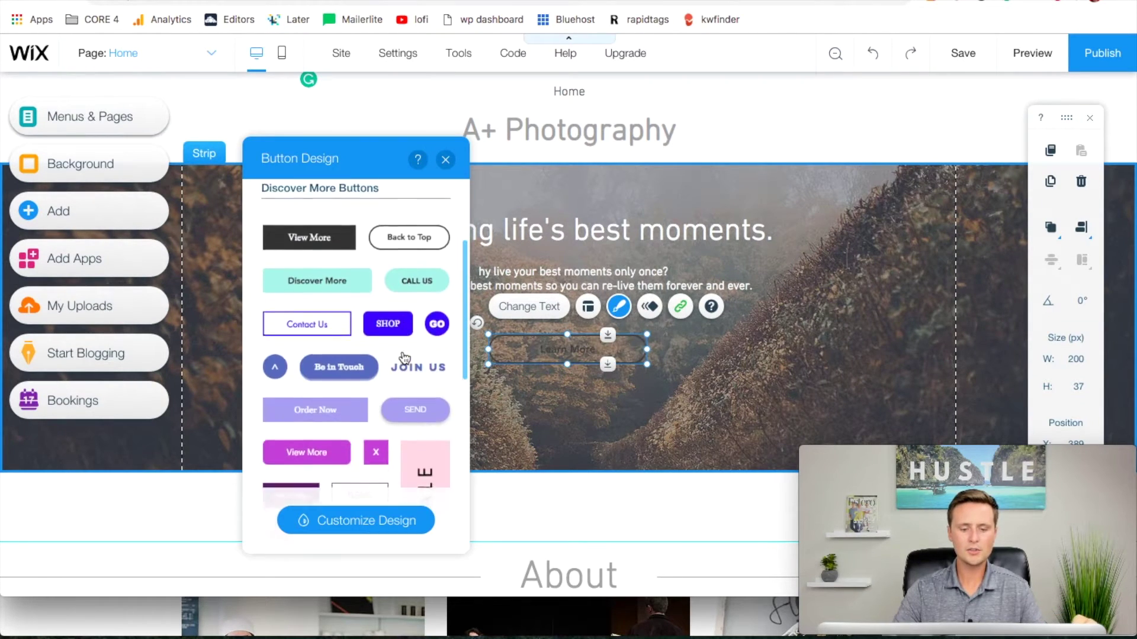
scroll(403, 357, down, 3)
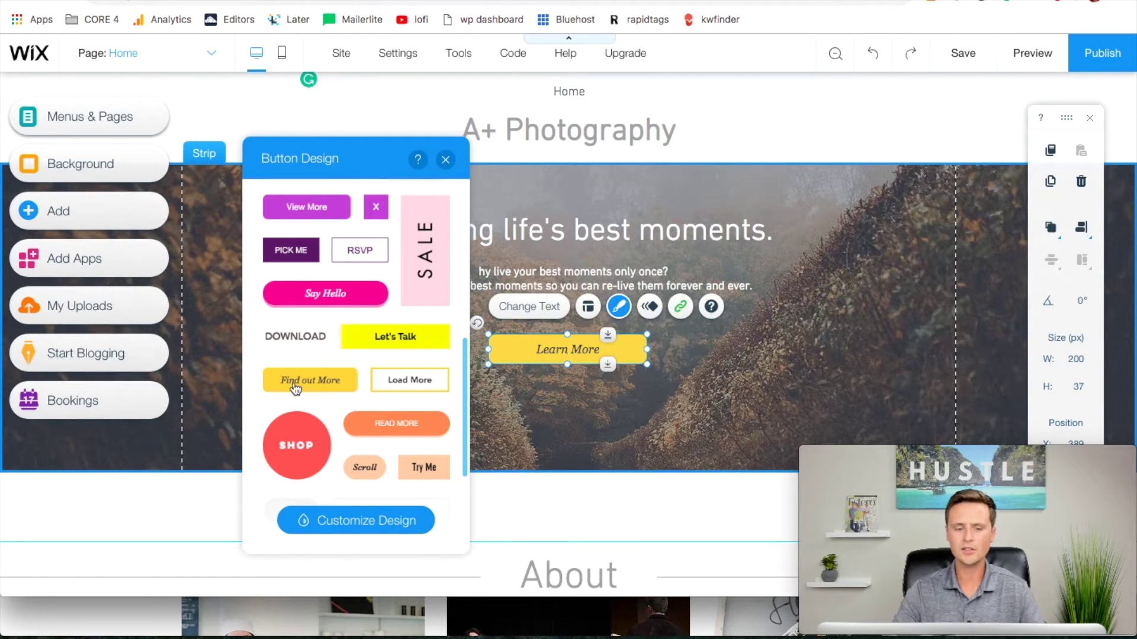
click(323, 384)
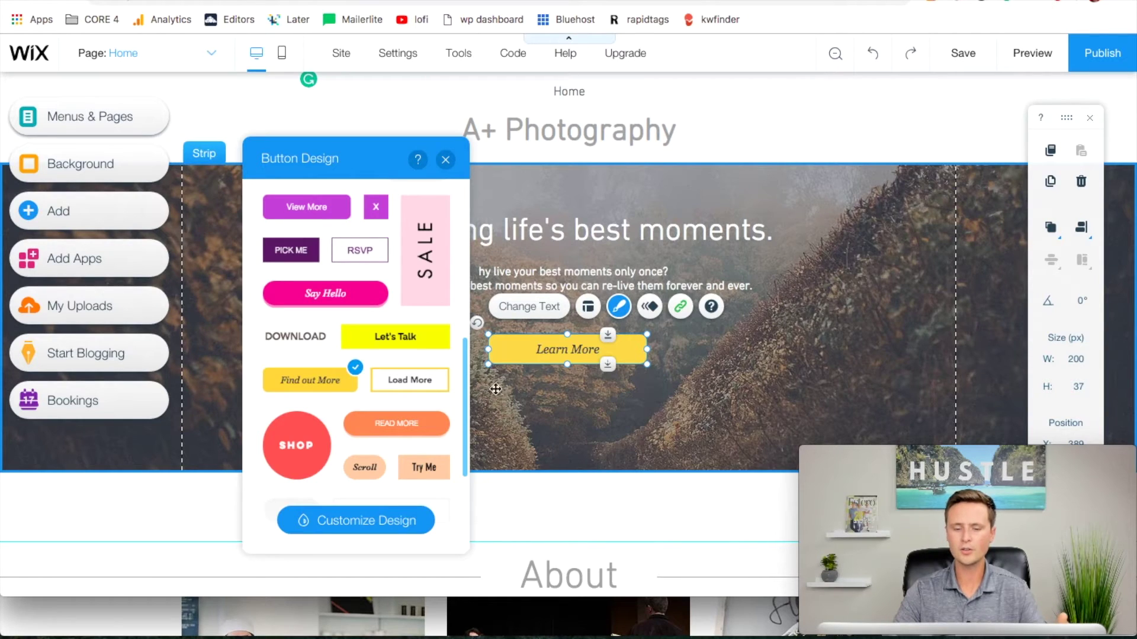
- Examine the "Learn More" button's custom fill color and opacity settings, and close the button design options
click(323, 524)
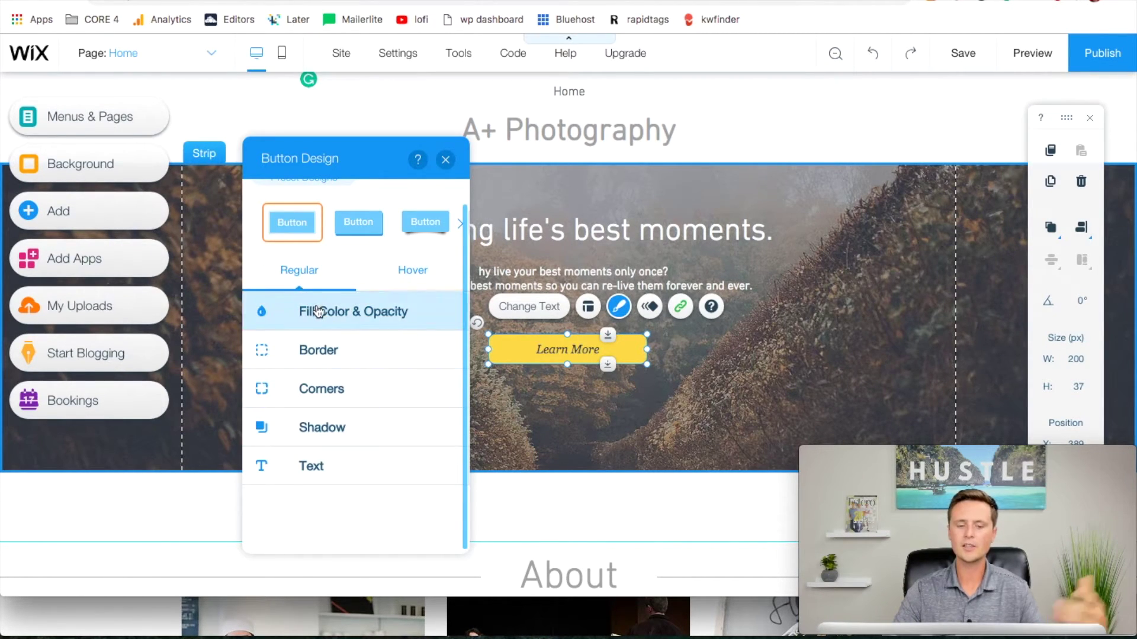
click(318, 311)
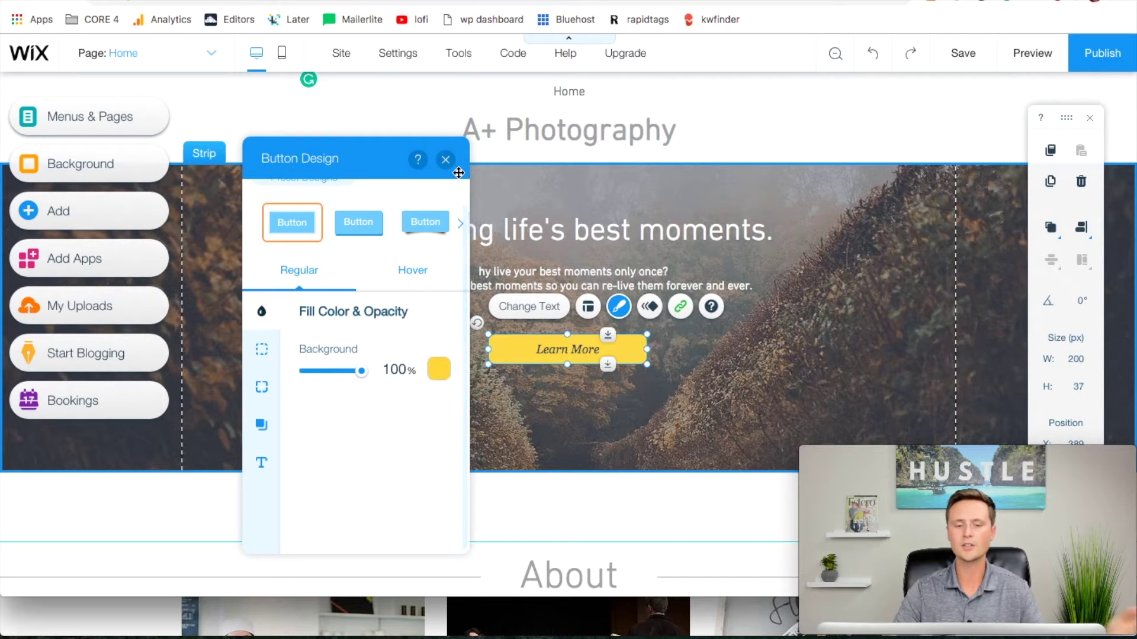
click(445, 159)
- Apply the saved yellow button design to the "See Our Services" button in the About section
scroll(645, 349, down, 5)
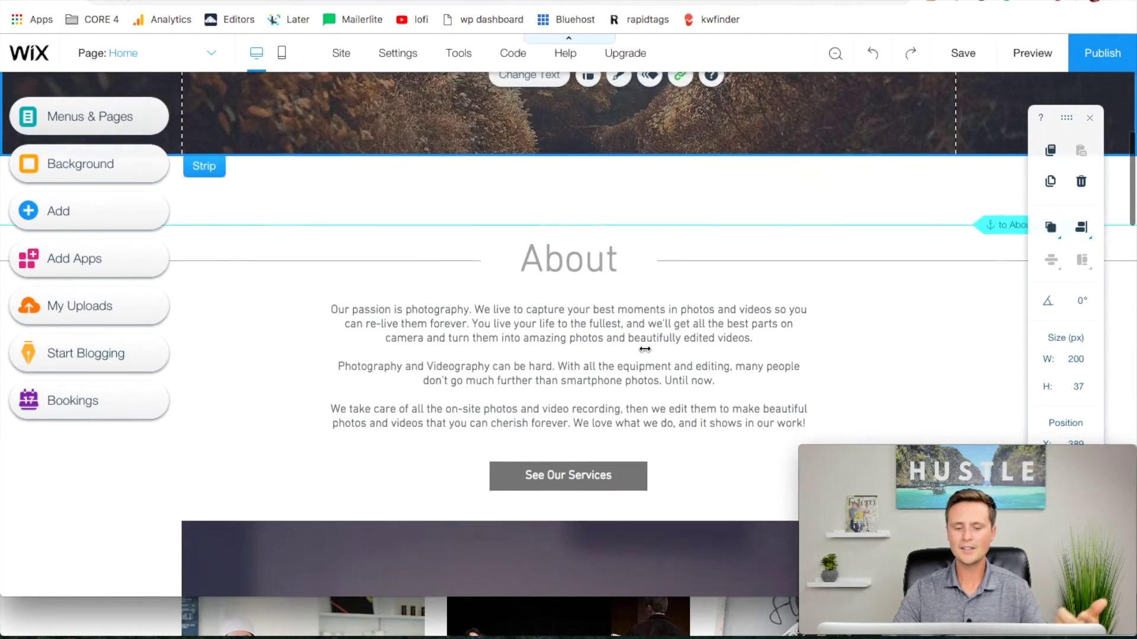
scroll(644, 349, down, 3)
click(638, 314)
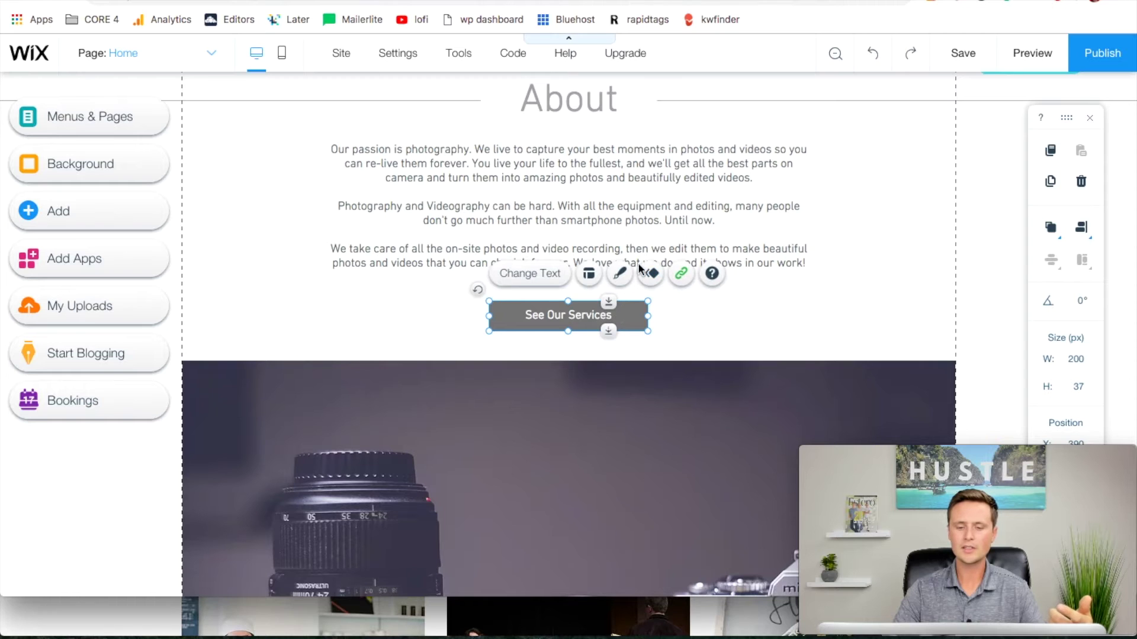
click(621, 276)
click(305, 234)
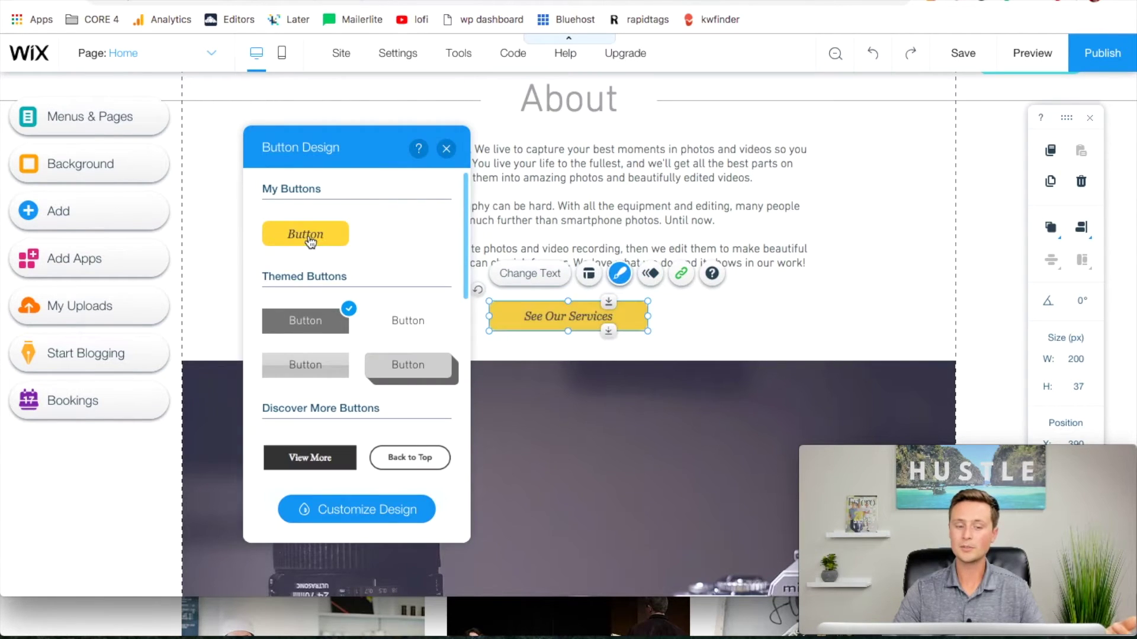
click(699, 302)
- Apply the saved yellow button design to the "See Our Work" button below the Services section
scroll(700, 302, down, 10)
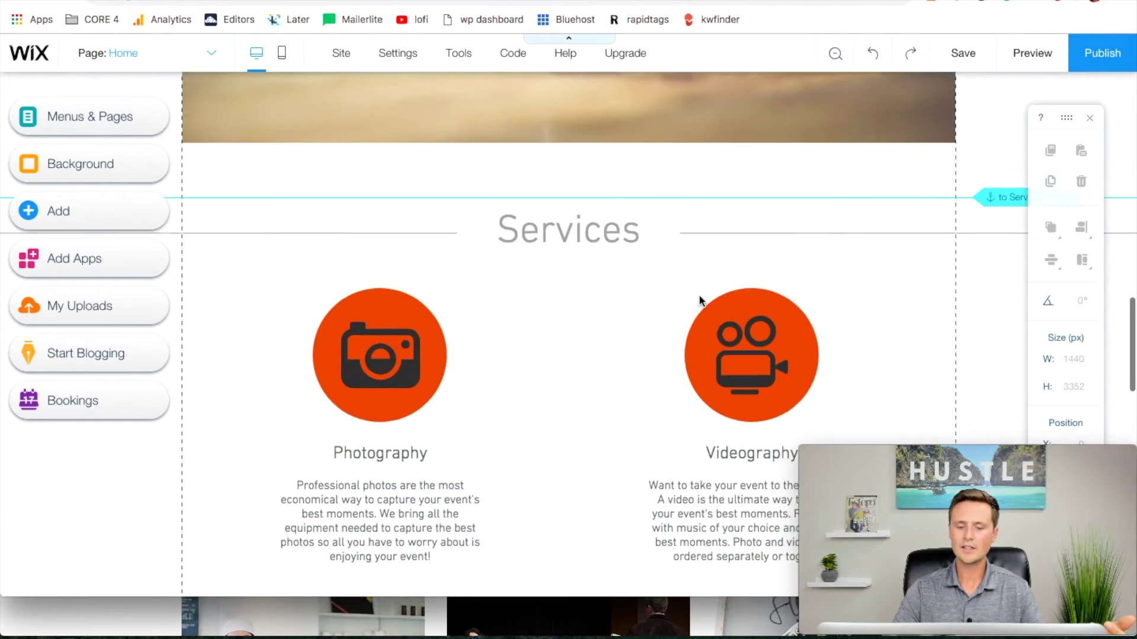
scroll(699, 296, up, 1)
click(524, 230)
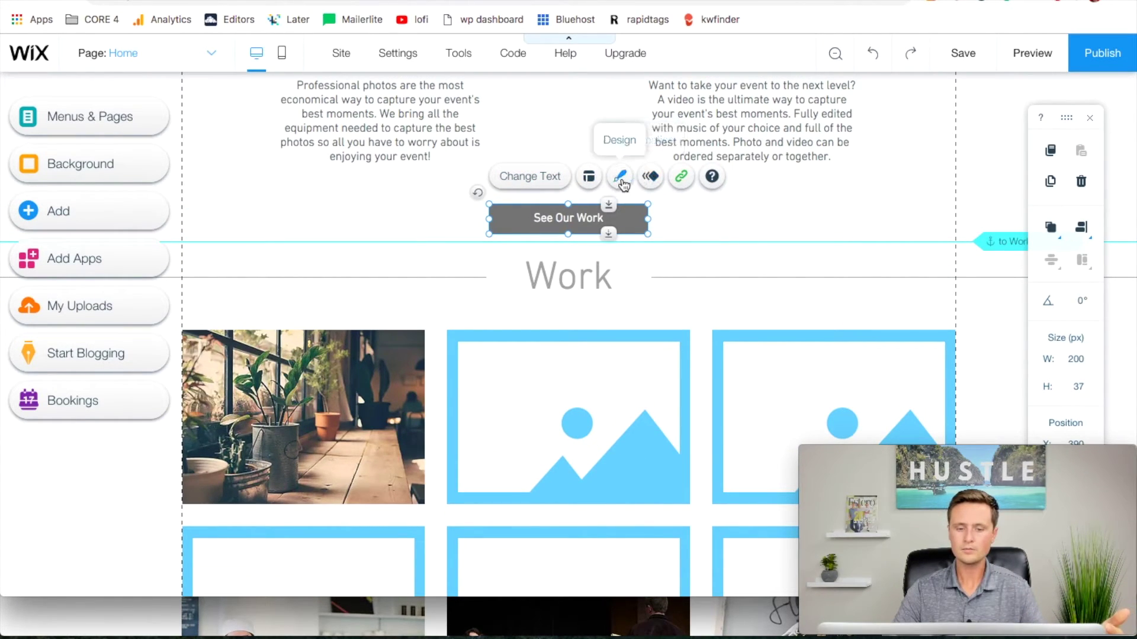
click(335, 234)
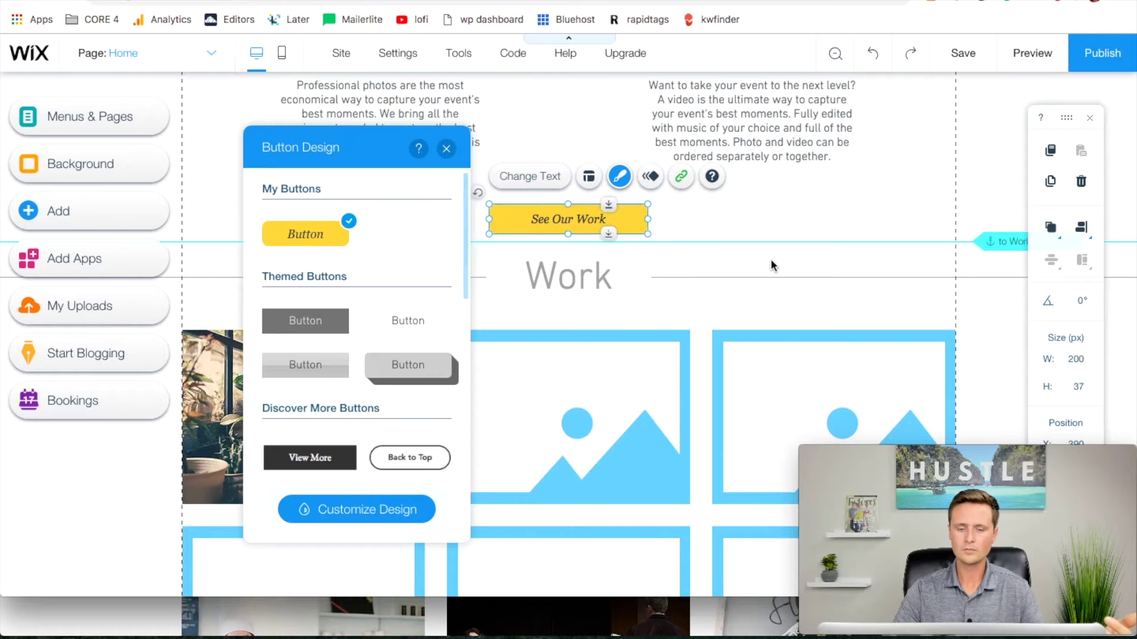
scroll(770, 255, down, 6)
scroll(767, 244, down, 3)
click(446, 148)
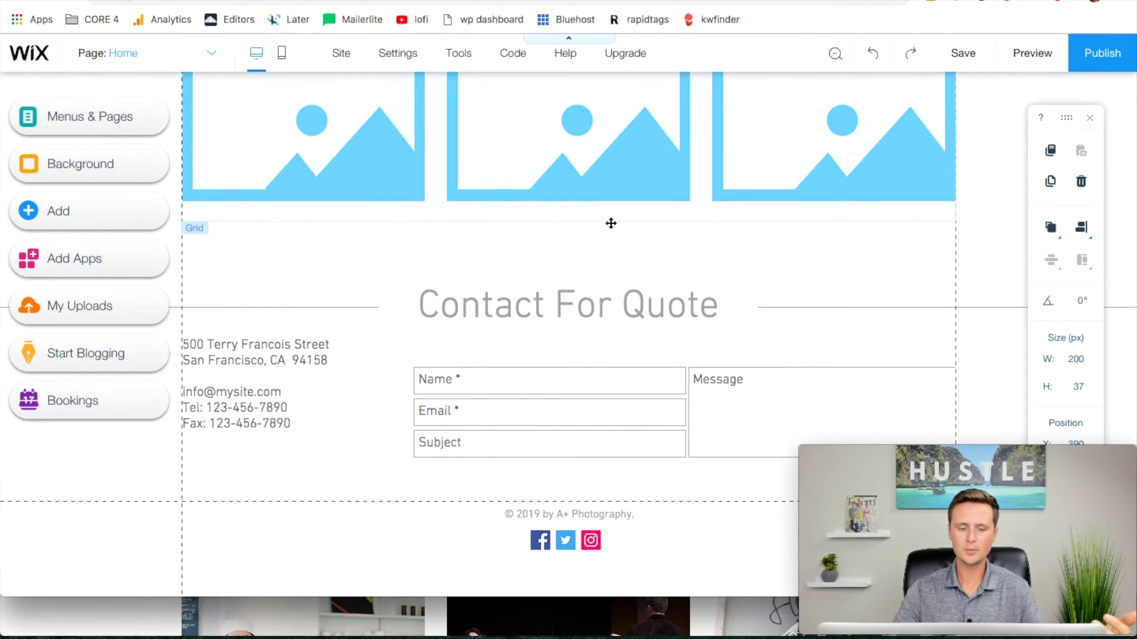
- Recolor the letter "W" of "Why" in the header strip's paragraph to white and finish editing the text
scroll(647, 253, up, 10)
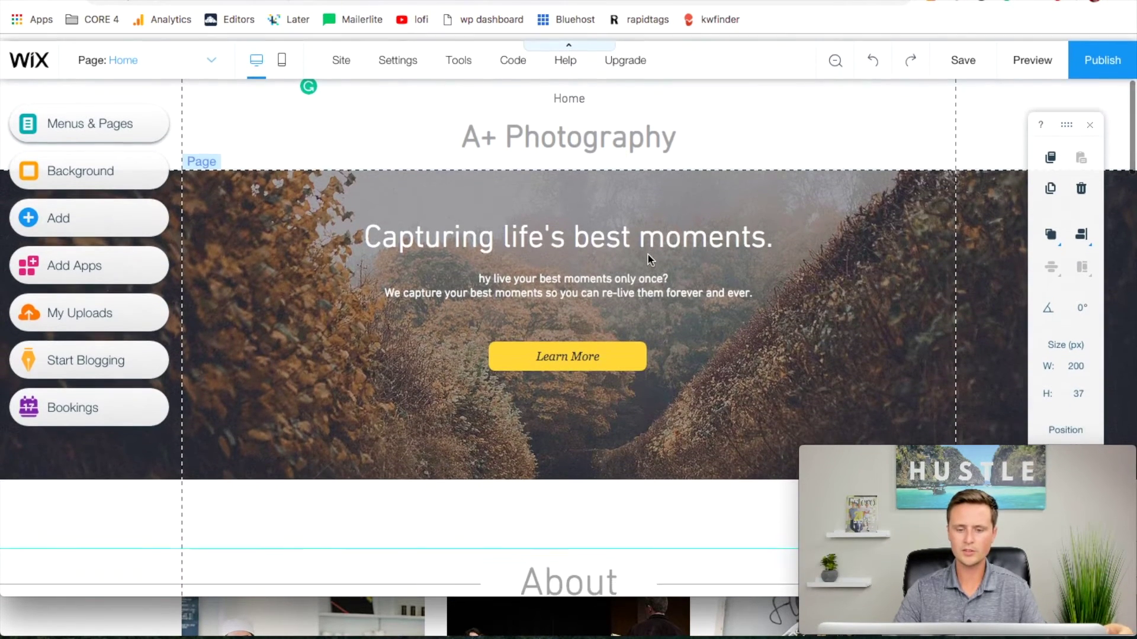
click(477, 271)
click(477, 271)
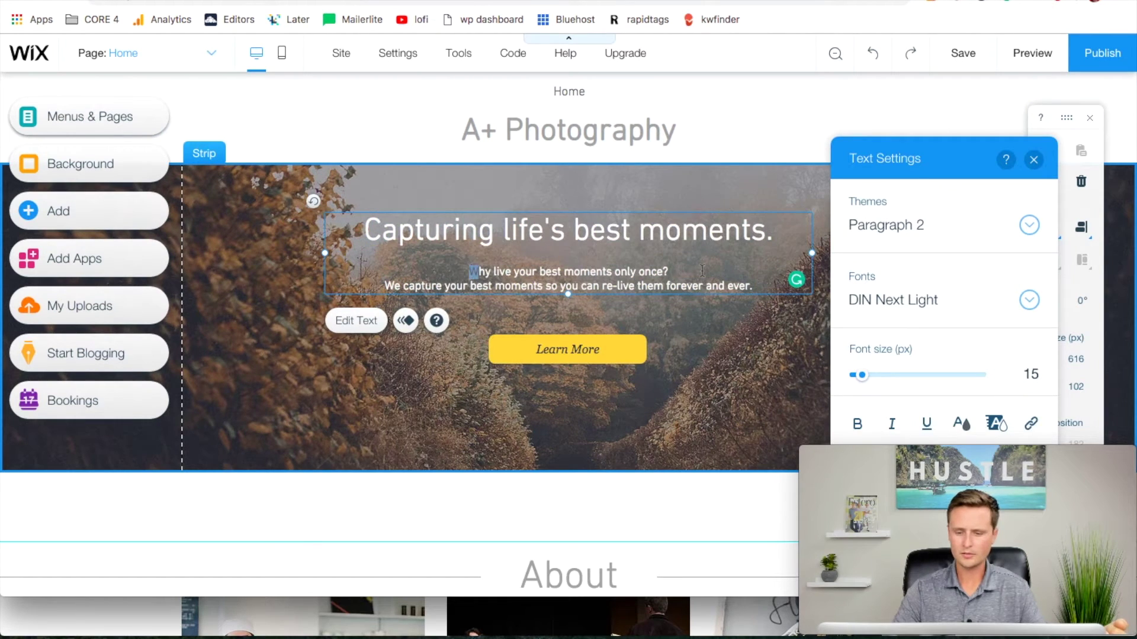
click(960, 429)
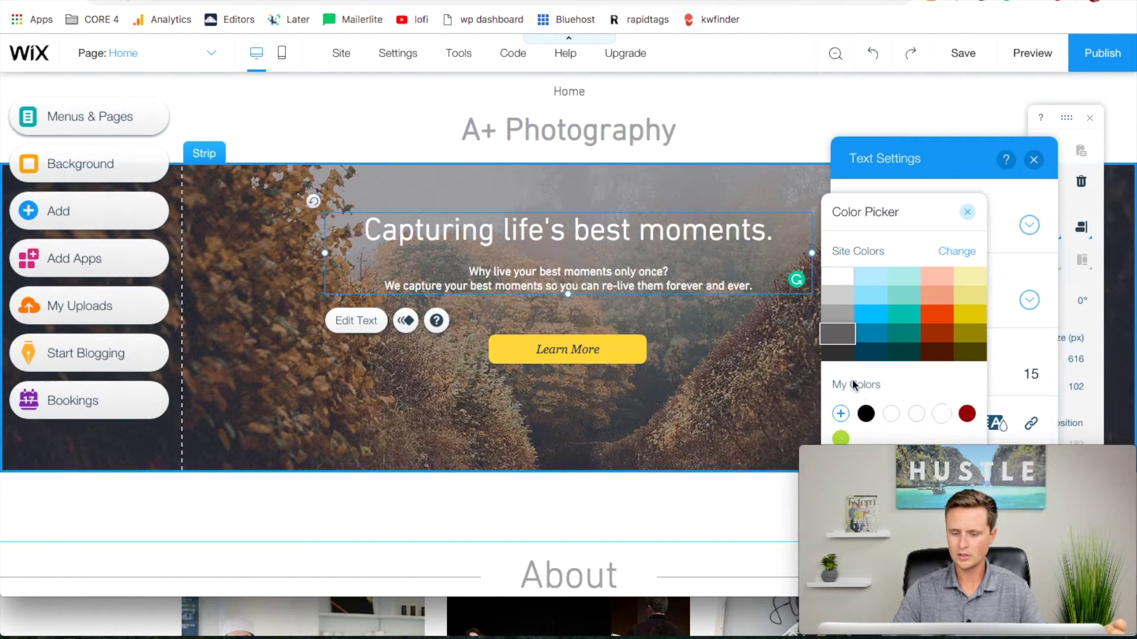
click(700, 312)
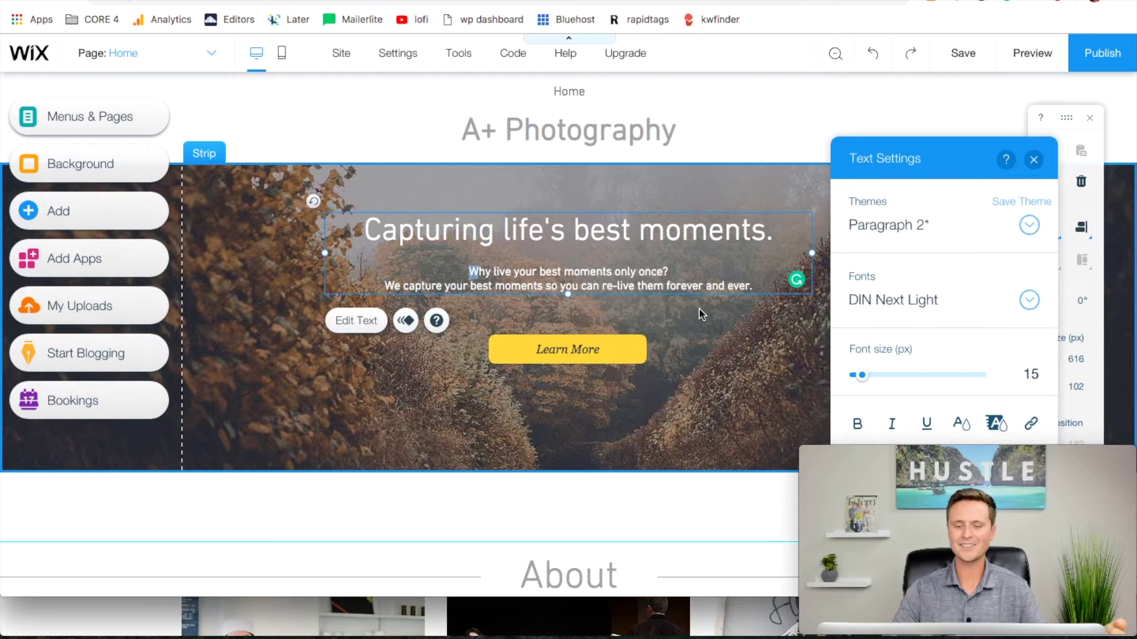
click(735, 188)
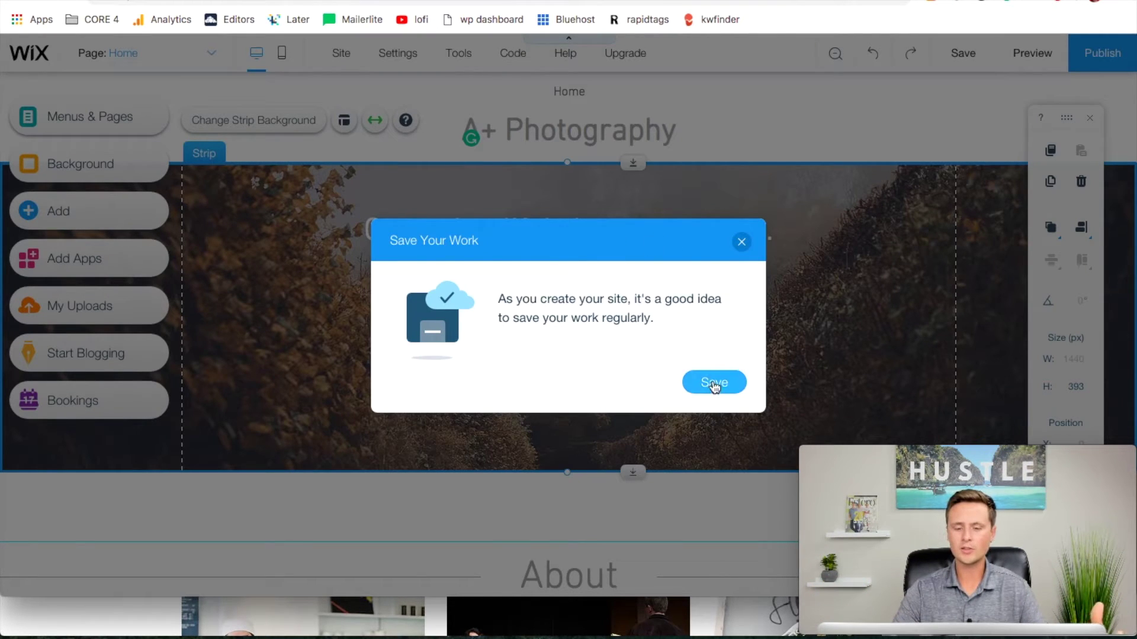
- Save the site under the free Wix.com domain ending in "mysite-1" and dismiss the save dialog
click(713, 383)
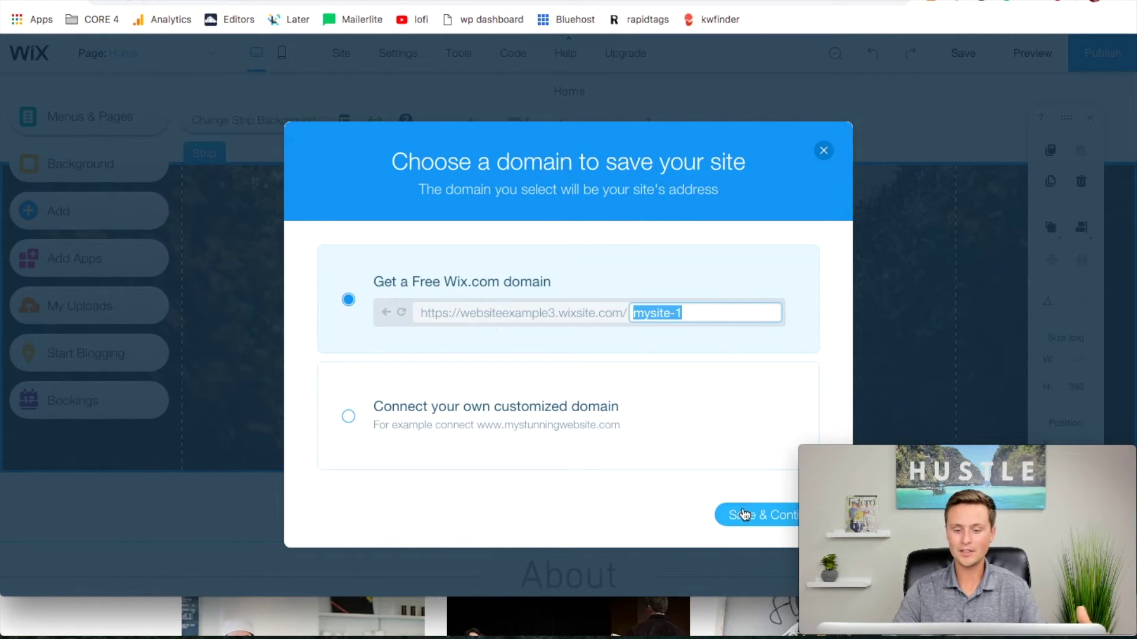
click(758, 522)
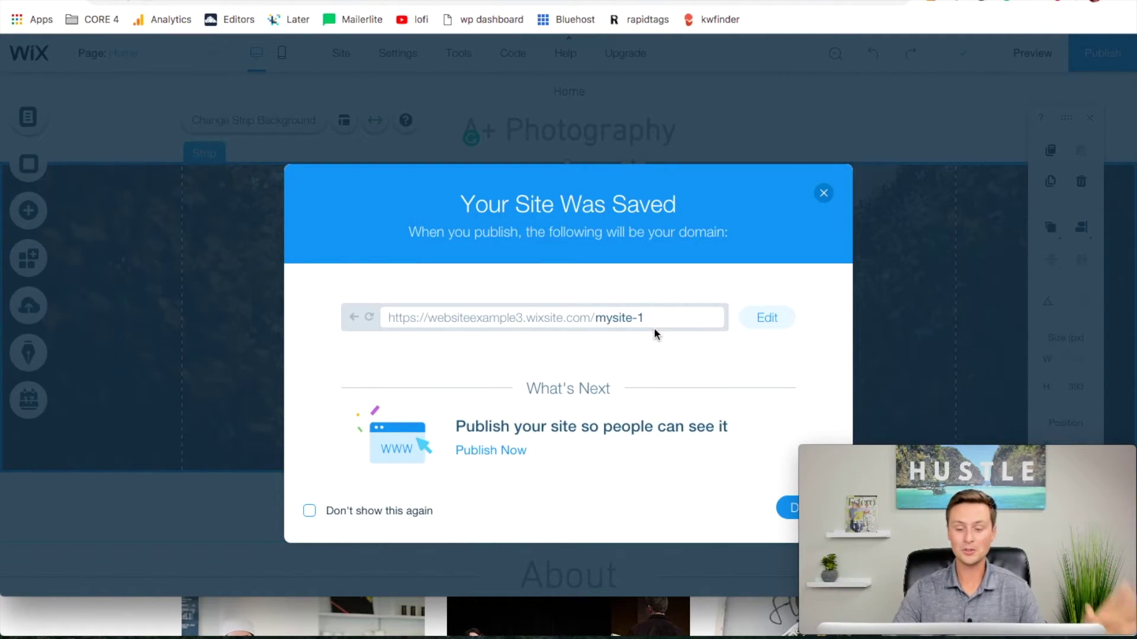
click(823, 195)
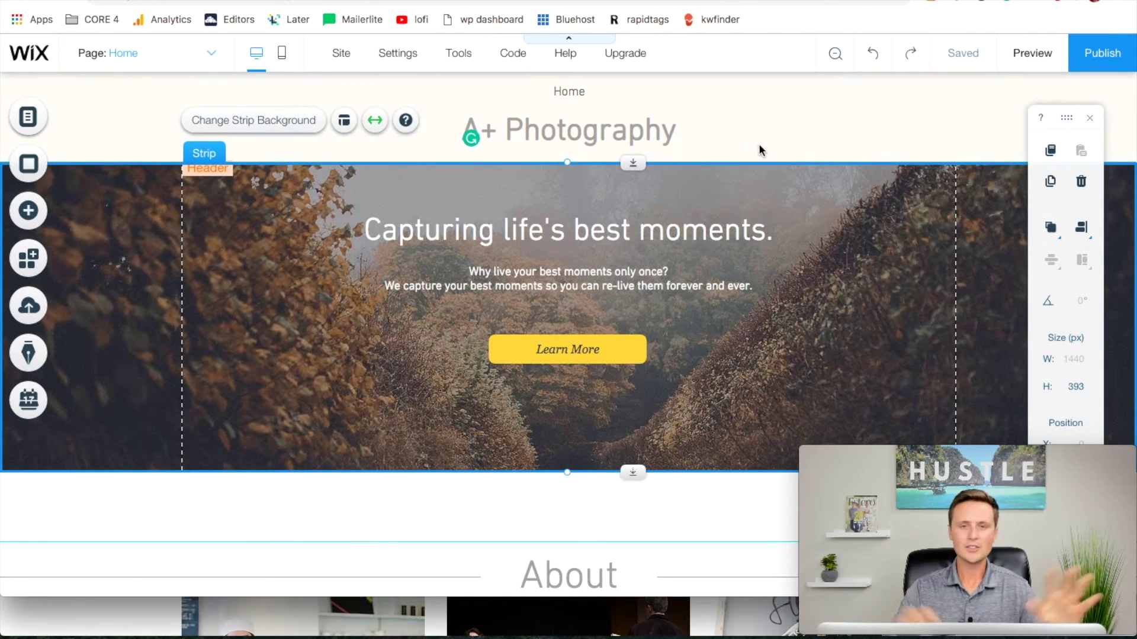
- Publish the site and open its live version
click(1108, 54)
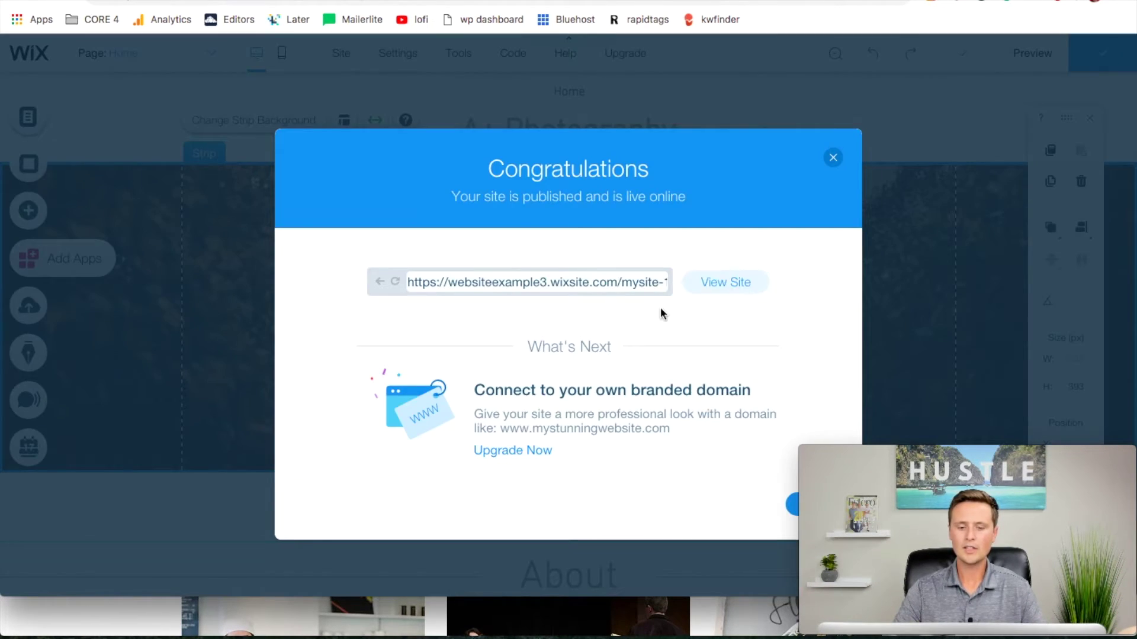
click(705, 282)
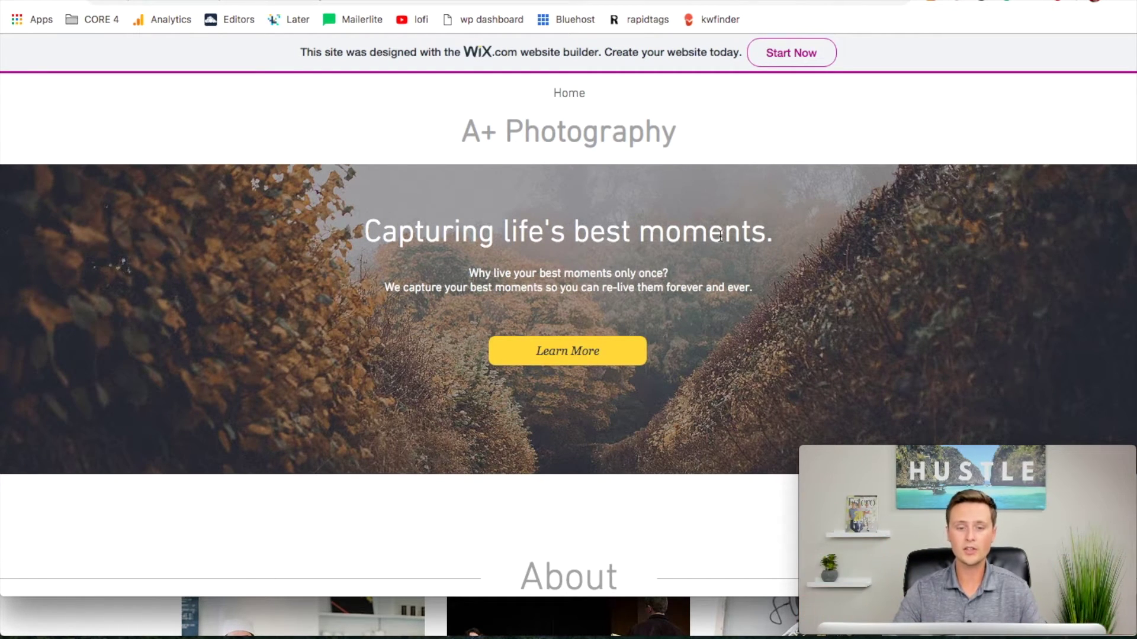
- Examine the published site's web address, the Wix advertising banner and the whole live page down to the footer
click(114, 15)
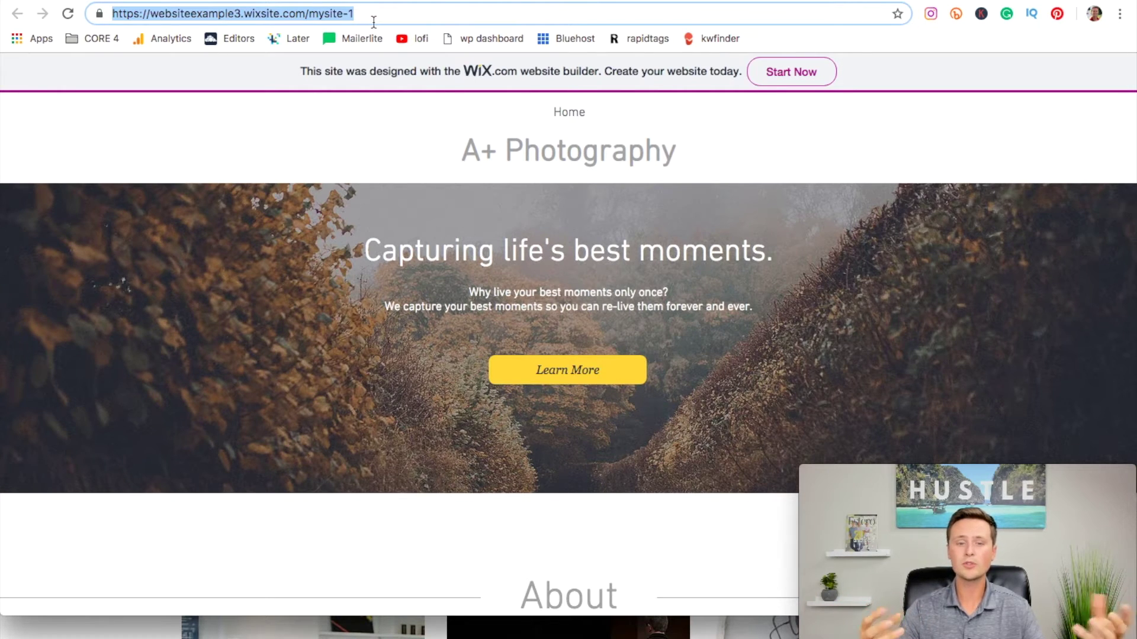
drag(353, 16, 313, 14)
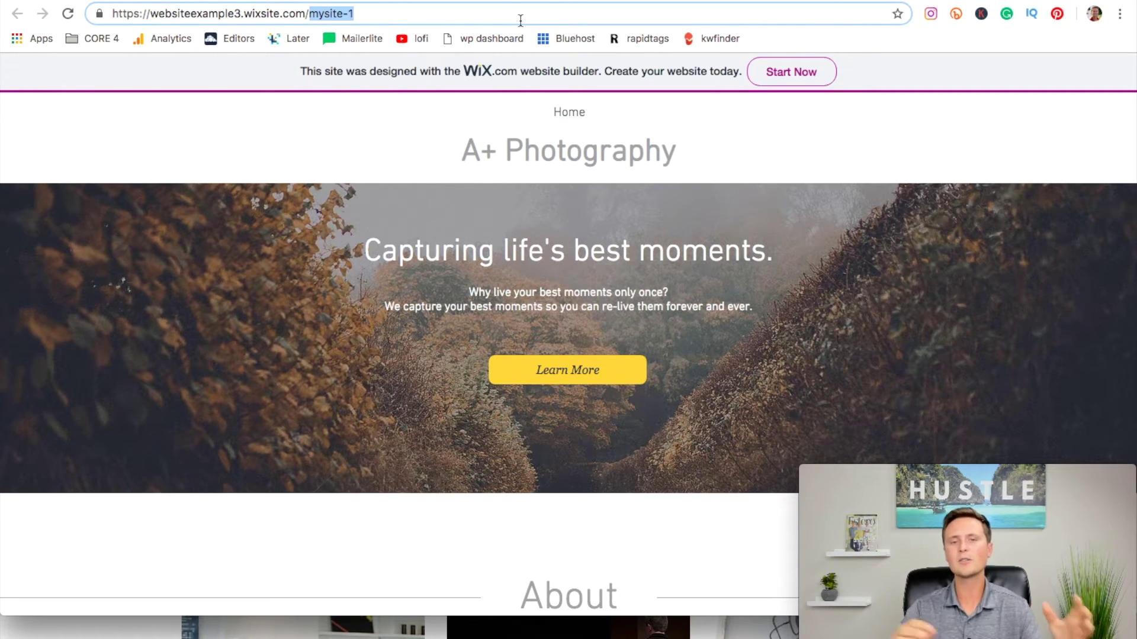
drag(377, 13, 119, 5)
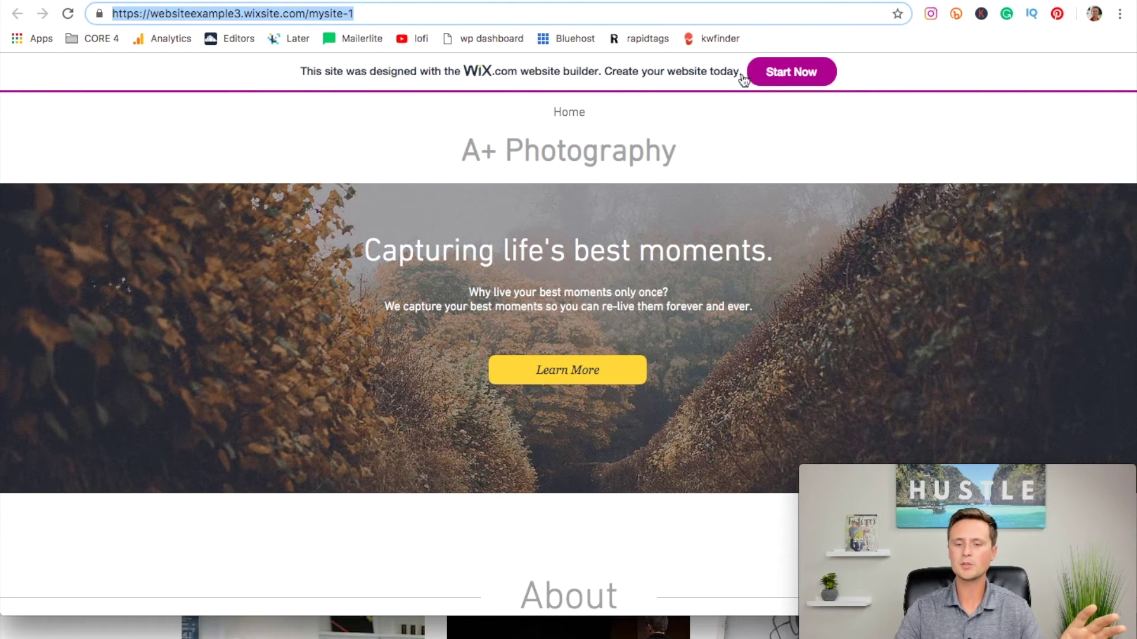
scroll(735, 160, down, 15)
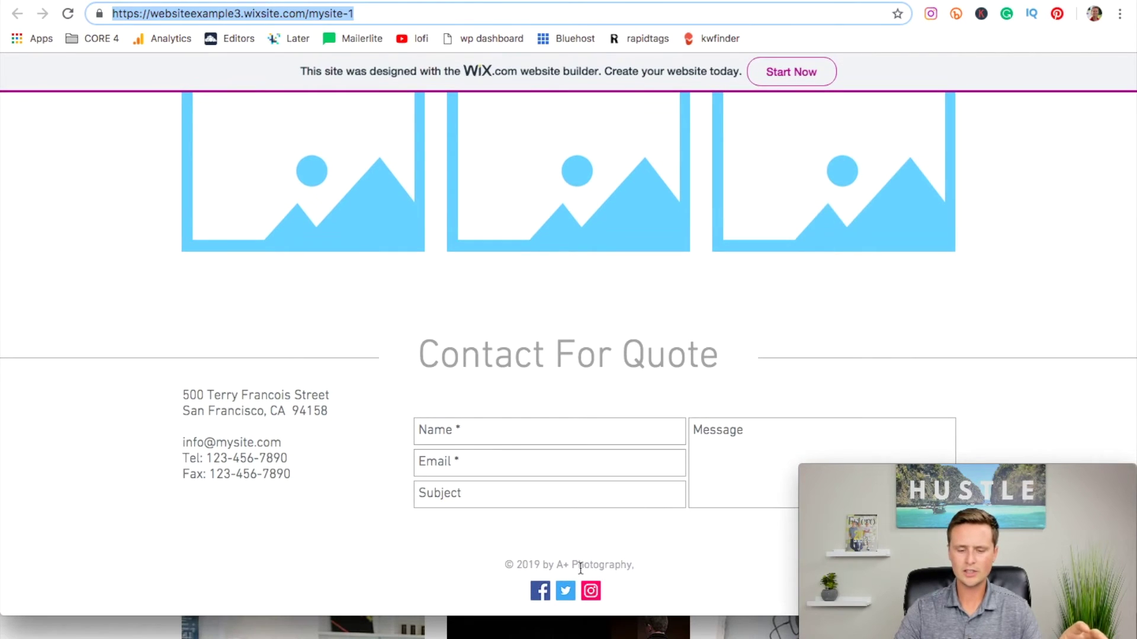
scroll(642, 501, up, 15)
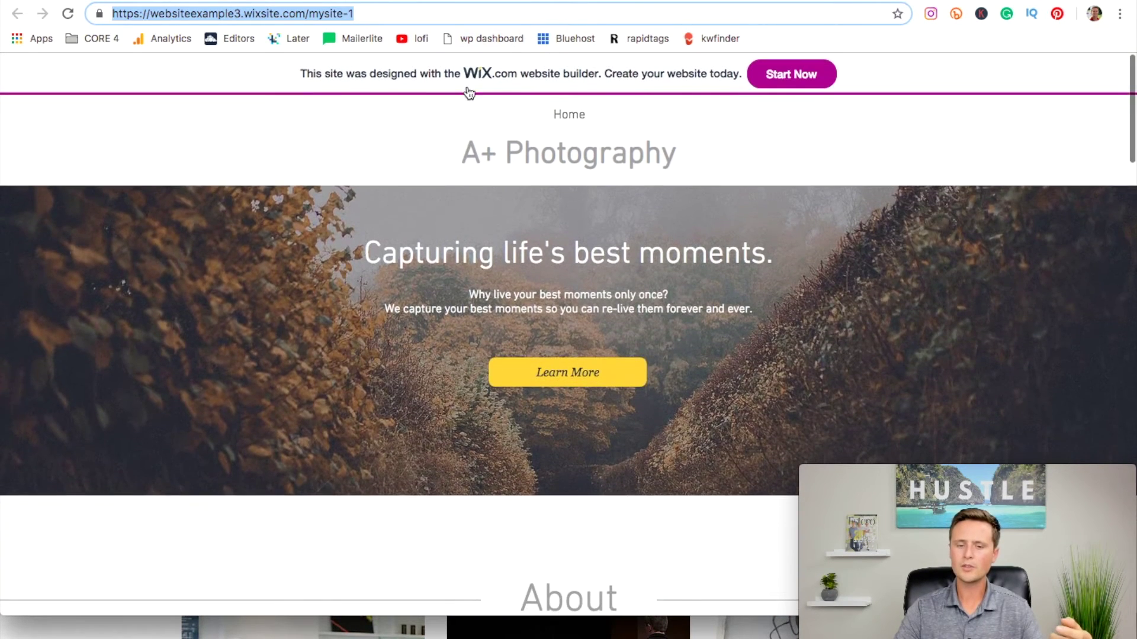
click(353, 16)
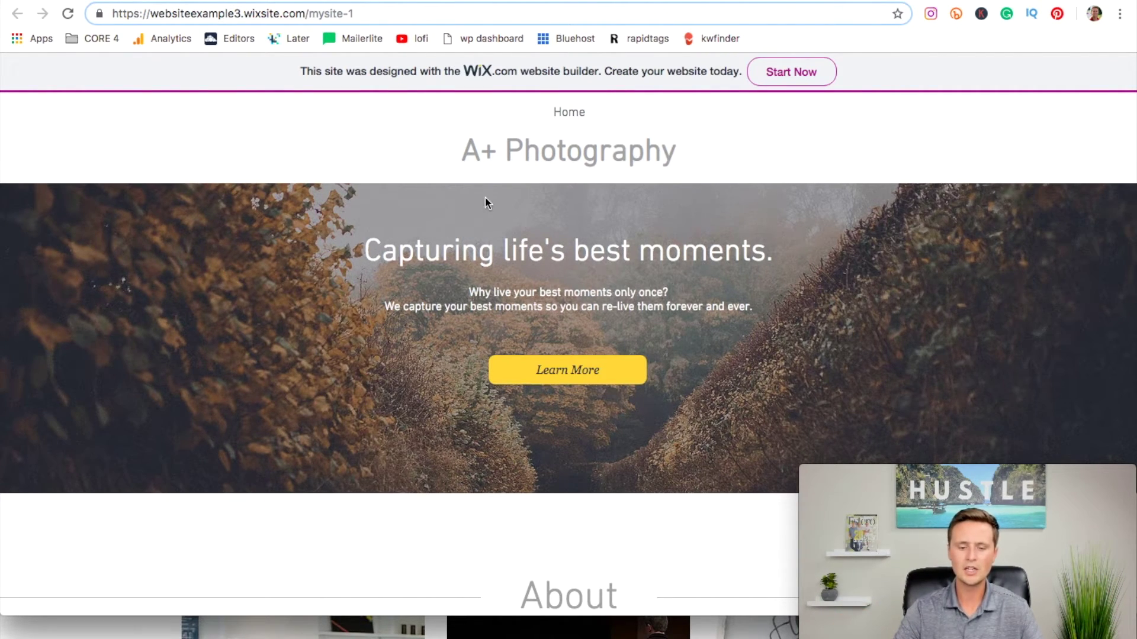
- Reload the live site, review its sections, try the See Our Work button and close the live page
key(Return)
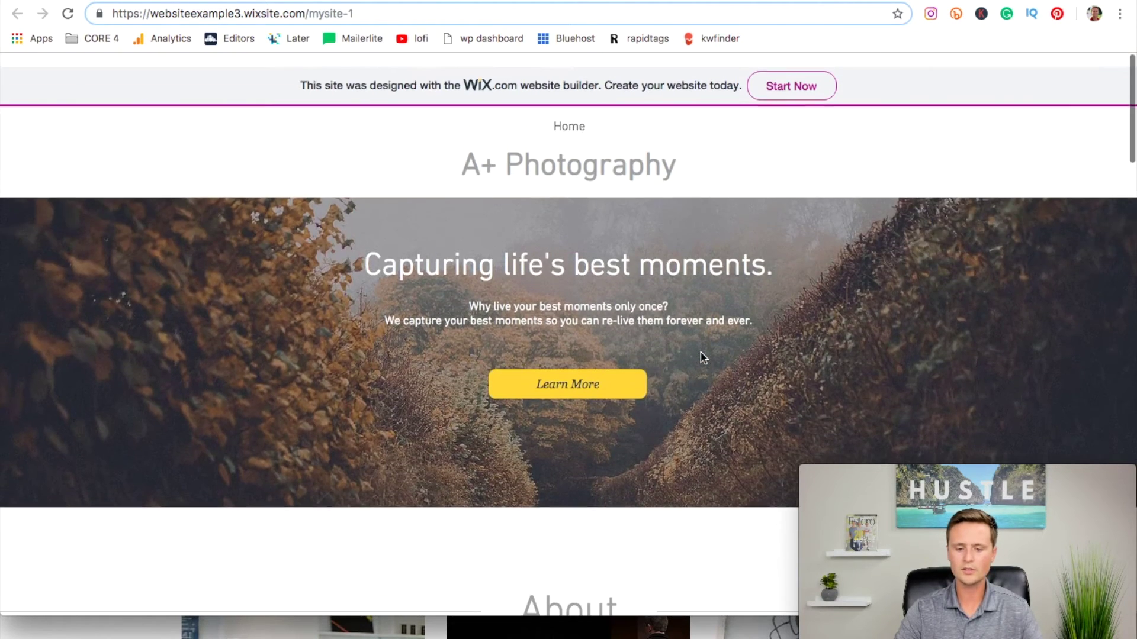
scroll(686, 302, down, 7)
scroll(717, 257, down, 10)
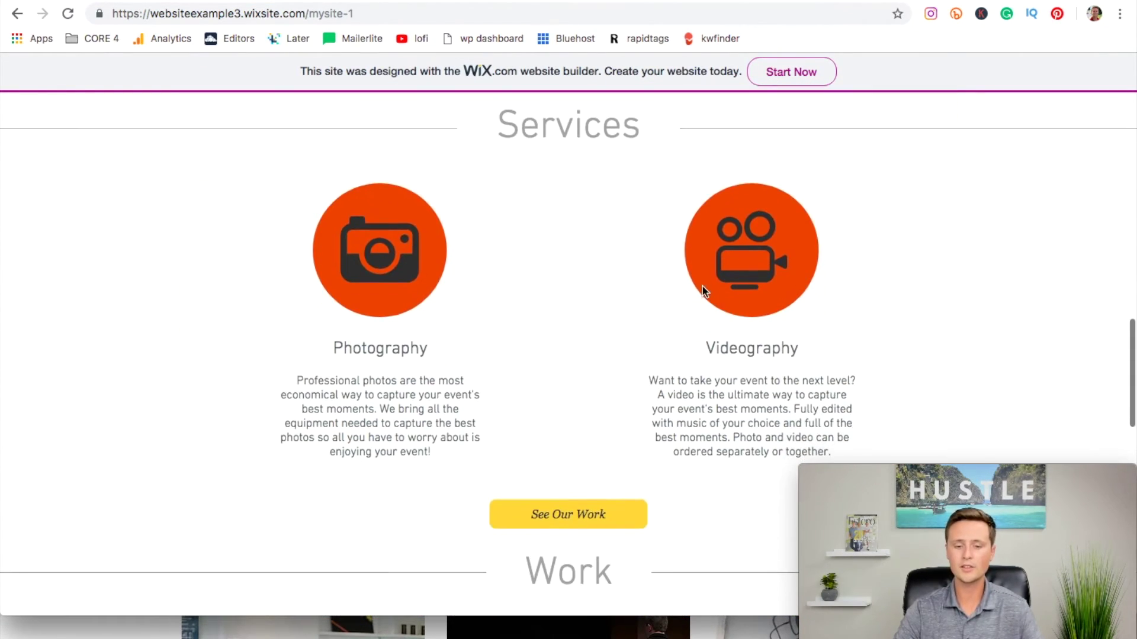
click(536, 515)
scroll(897, 222, up, 15)
scroll(829, 148, up, 10)
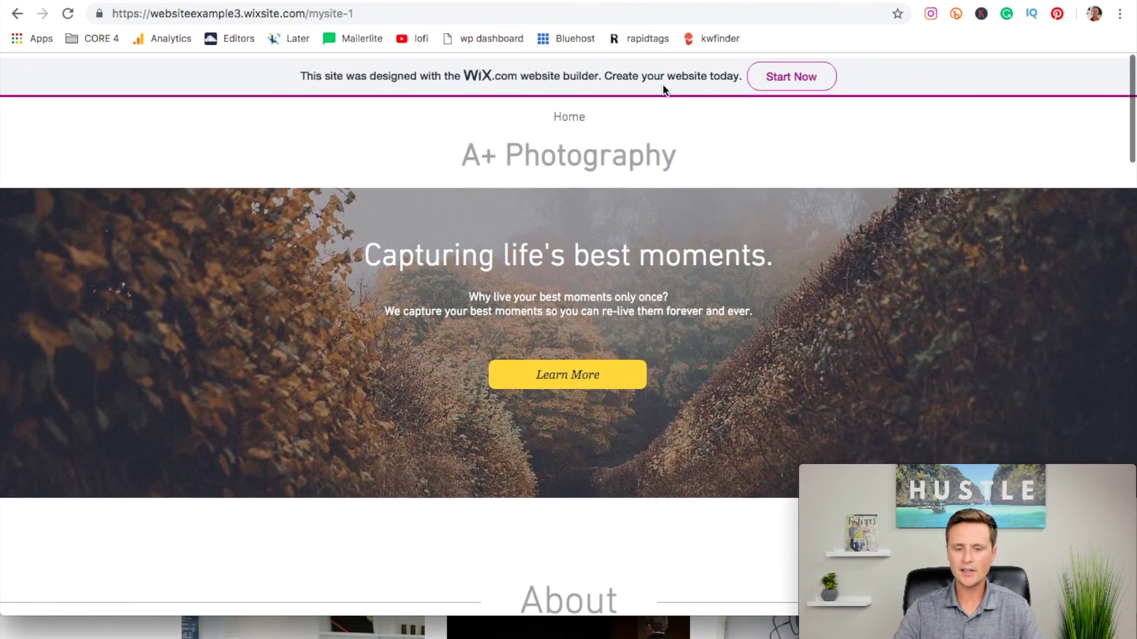
key(super+w)
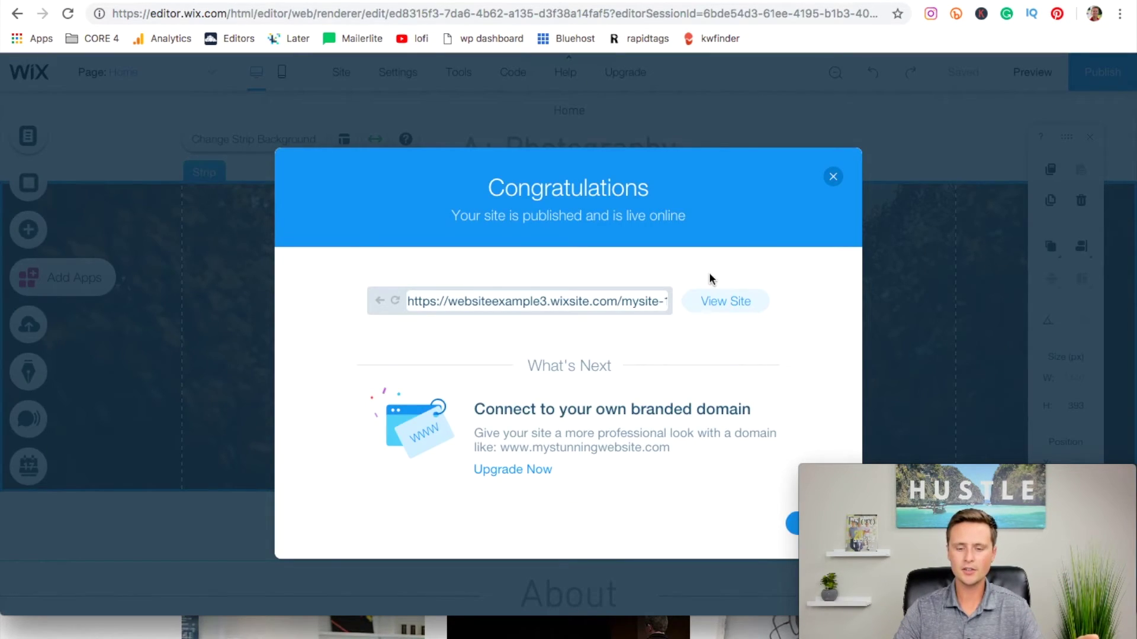
- Dismiss the publish confirmation and switch to the mobile editor, skipping its introduction
click(833, 177)
click(283, 76)
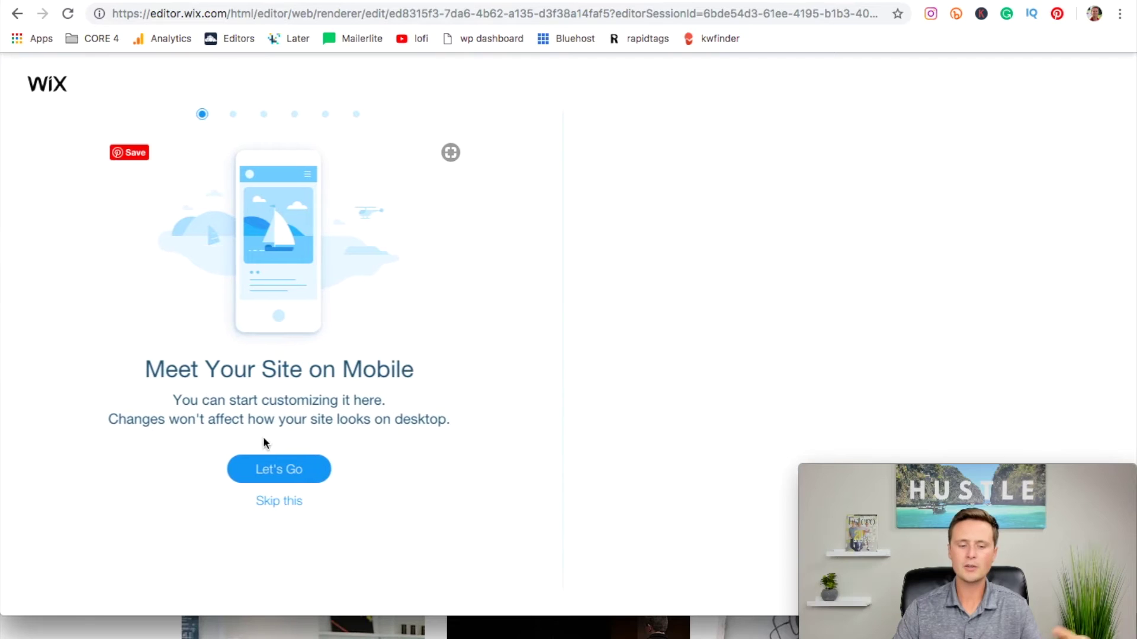
click(283, 503)
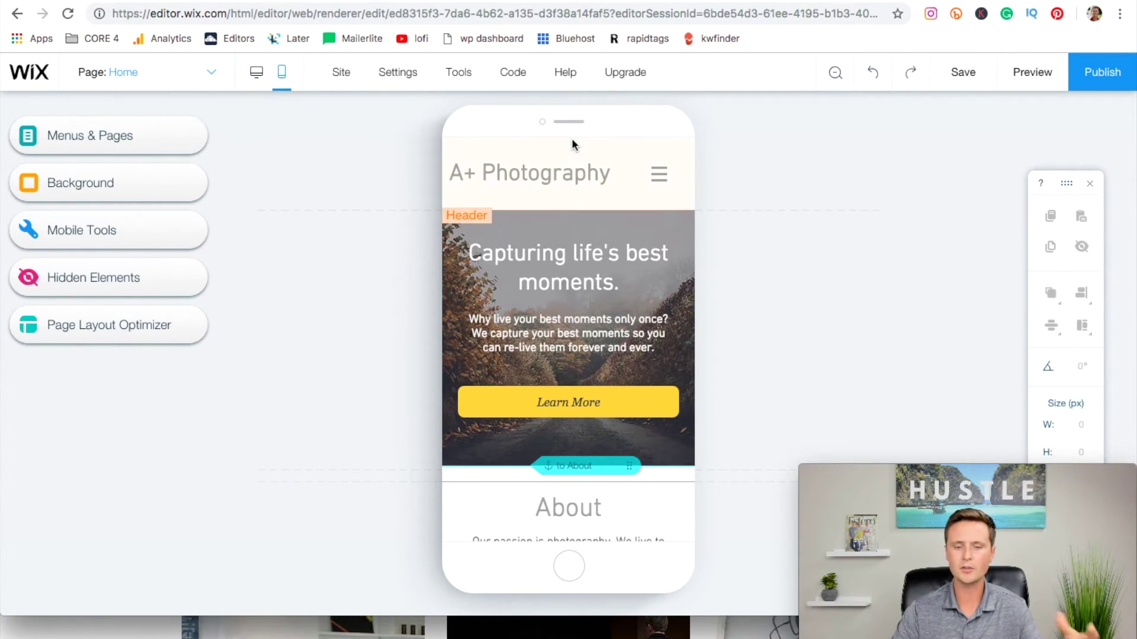
- In the mobile layout, shift the A+ Photography title slightly right and the Learn More button slightly down
drag(497, 172, 510, 172)
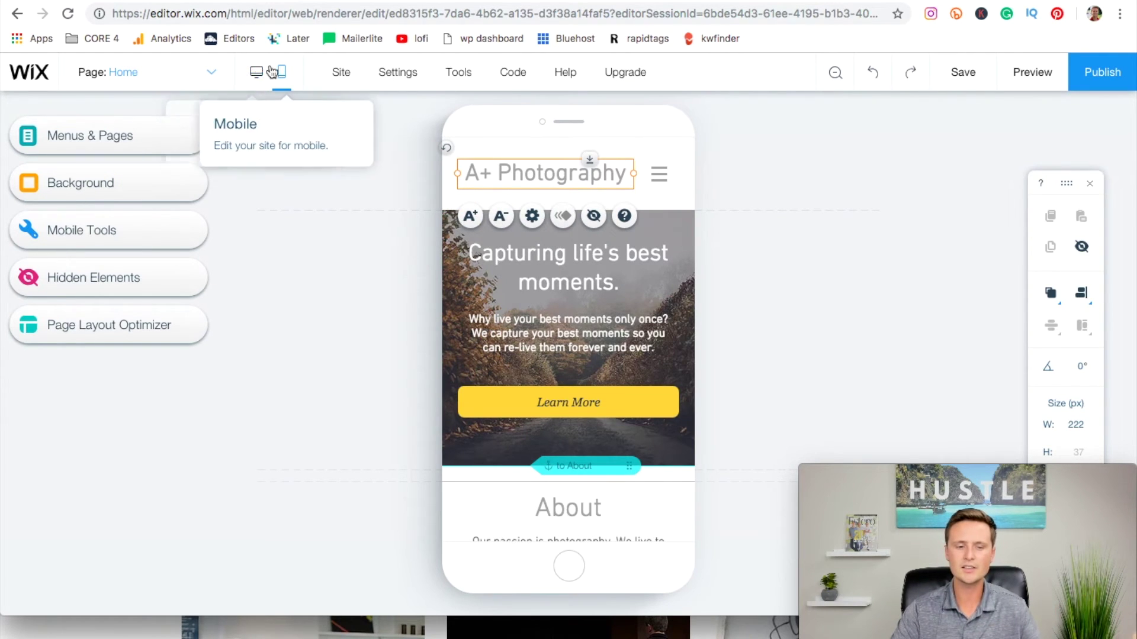
scroll(619, 323, down, 2)
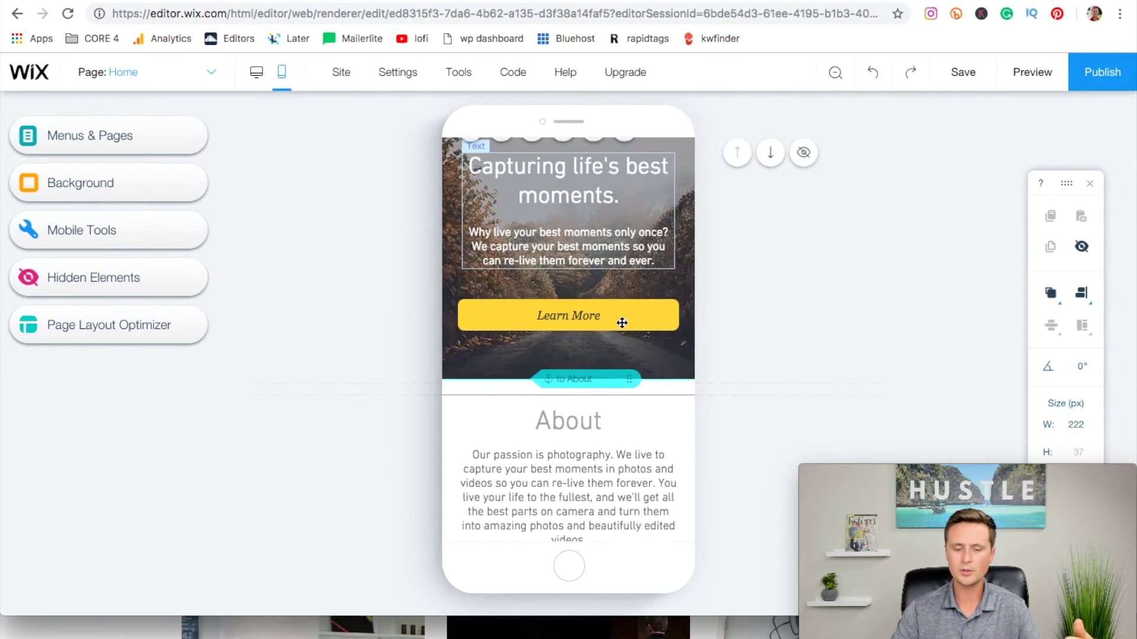
scroll(592, 367, up, 2)
drag(578, 410, 573, 415)
- Check the mobile page down to its footer, publish the site again and dismiss the confirmation
scroll(654, 333, down, 10)
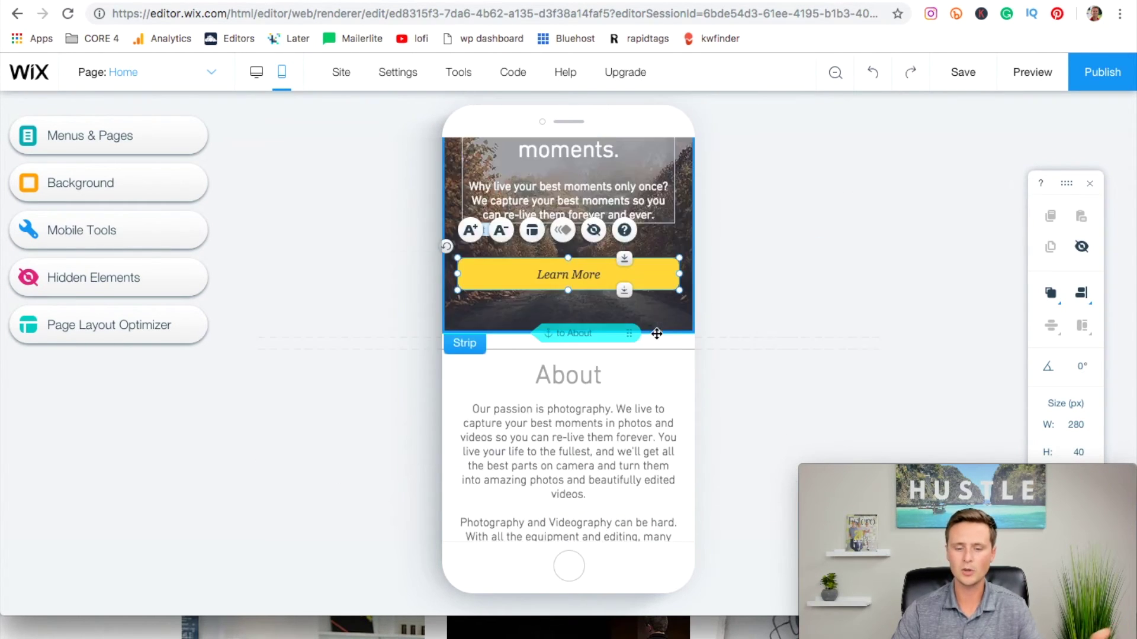
scroll(656, 334, down, 8)
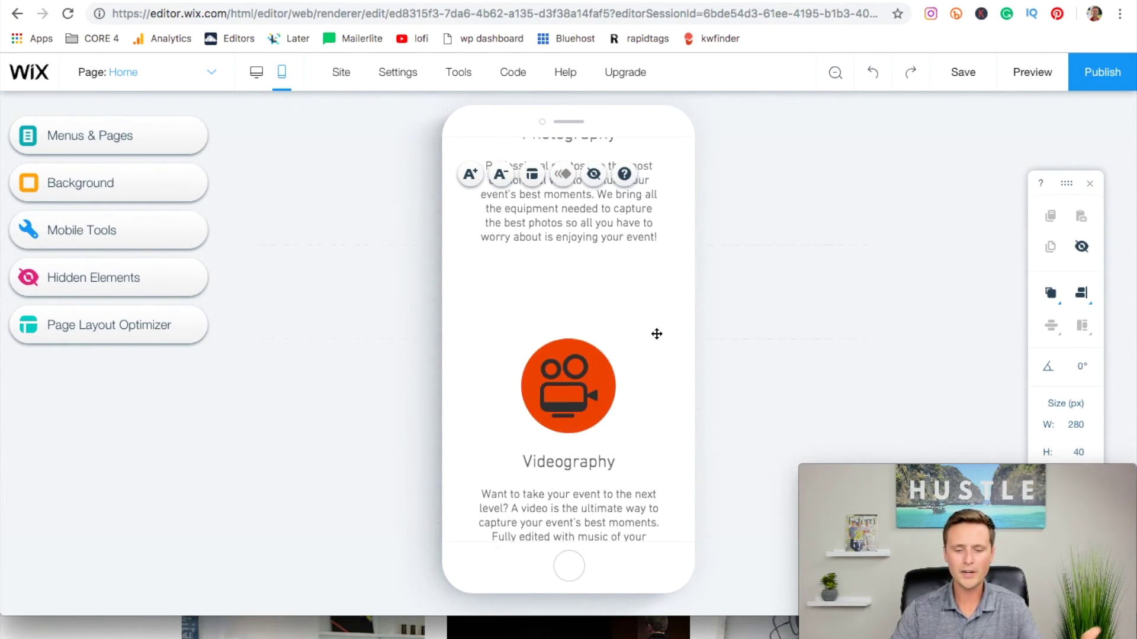
scroll(656, 334, down, 10)
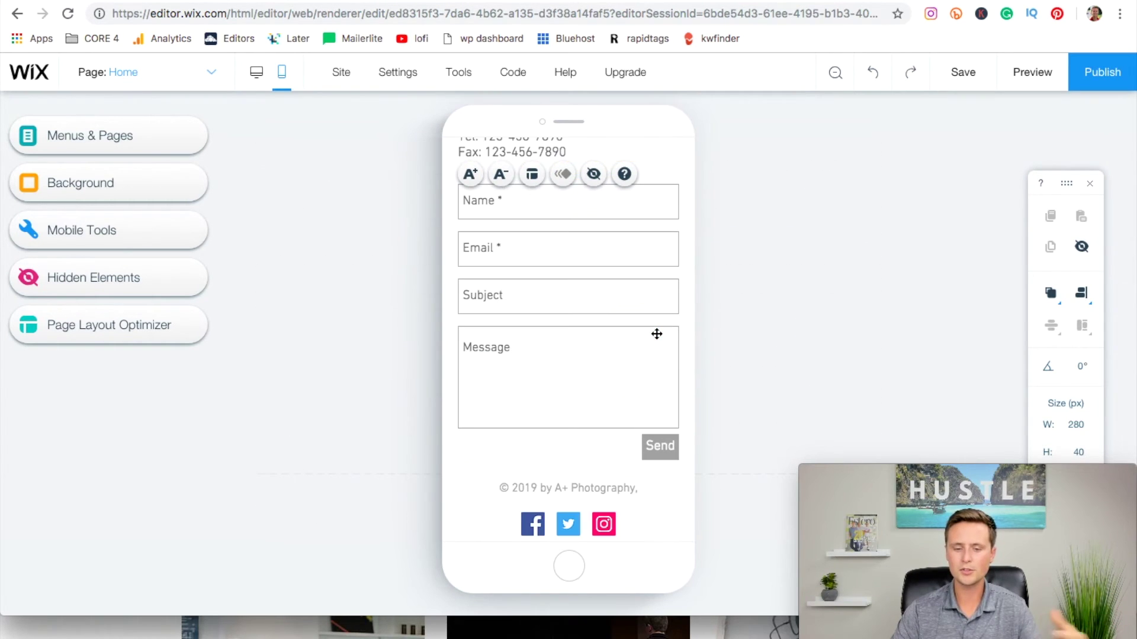
scroll(657, 334, up, 20)
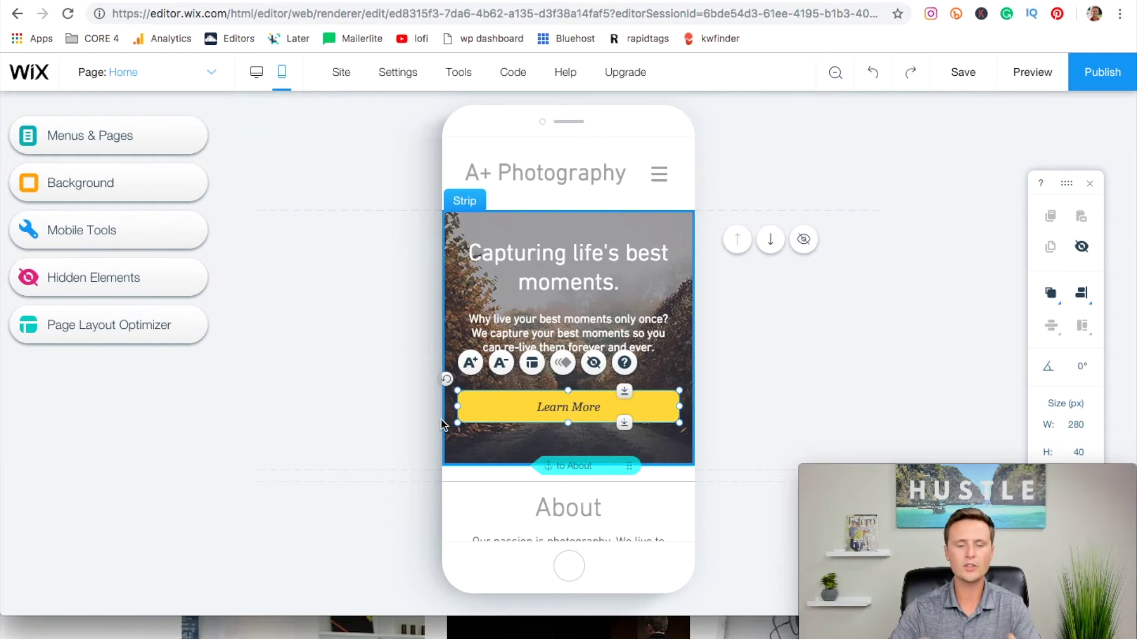
click(1114, 79)
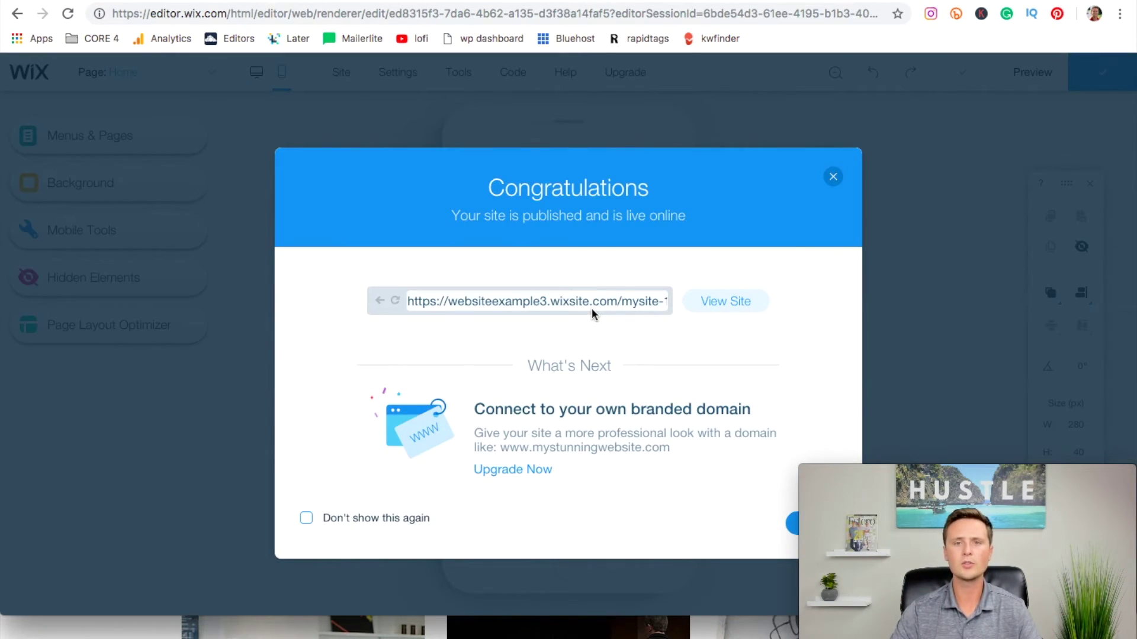
click(833, 177)
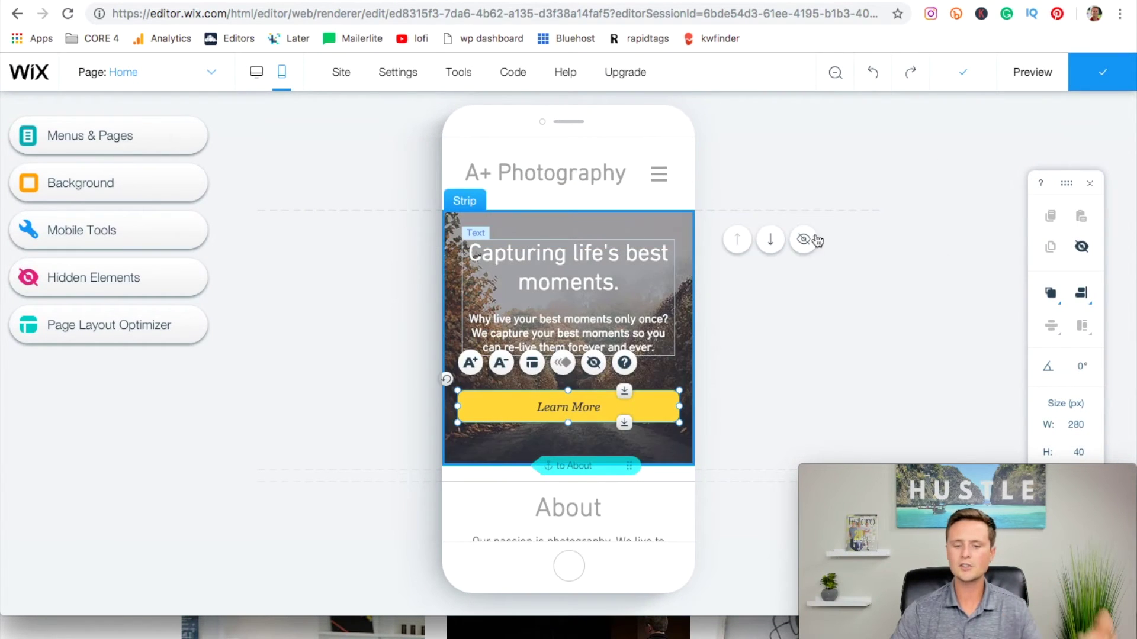
- Switch back to the desktop editor and examine the live site's full web address before returning to the editor
mouse_move(1105, 66)
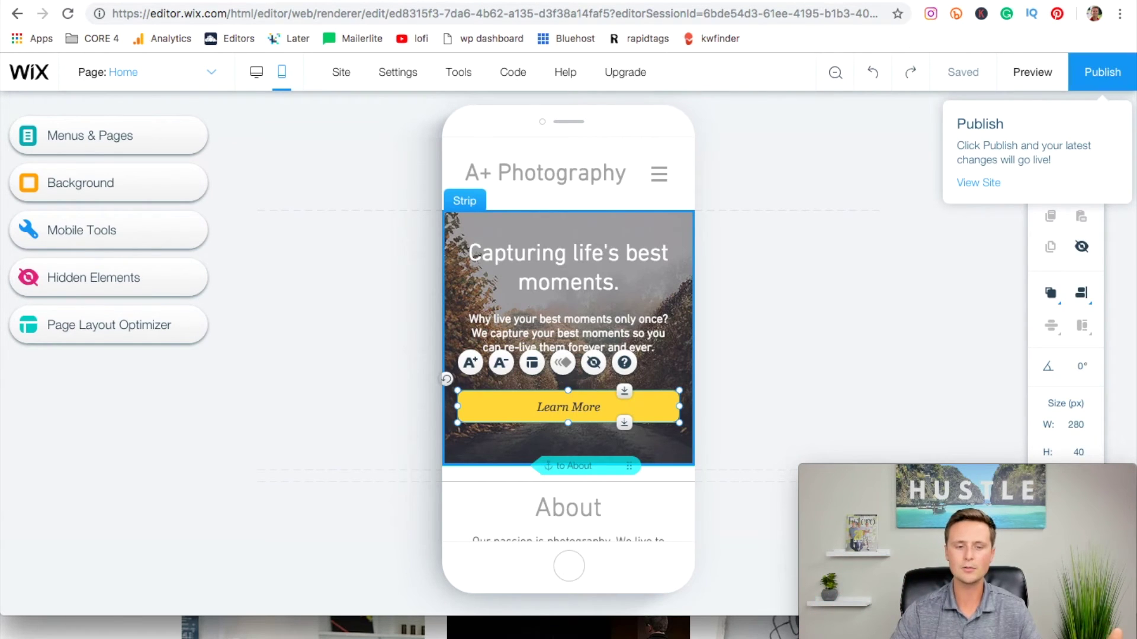
click(251, 73)
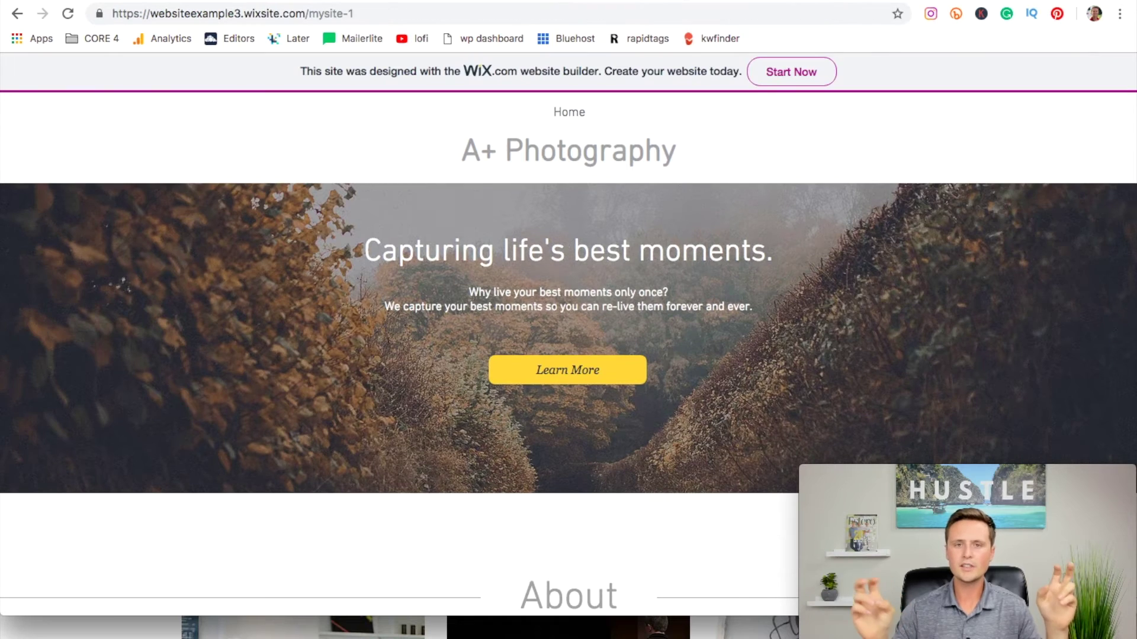
drag(355, 14, 111, 13)
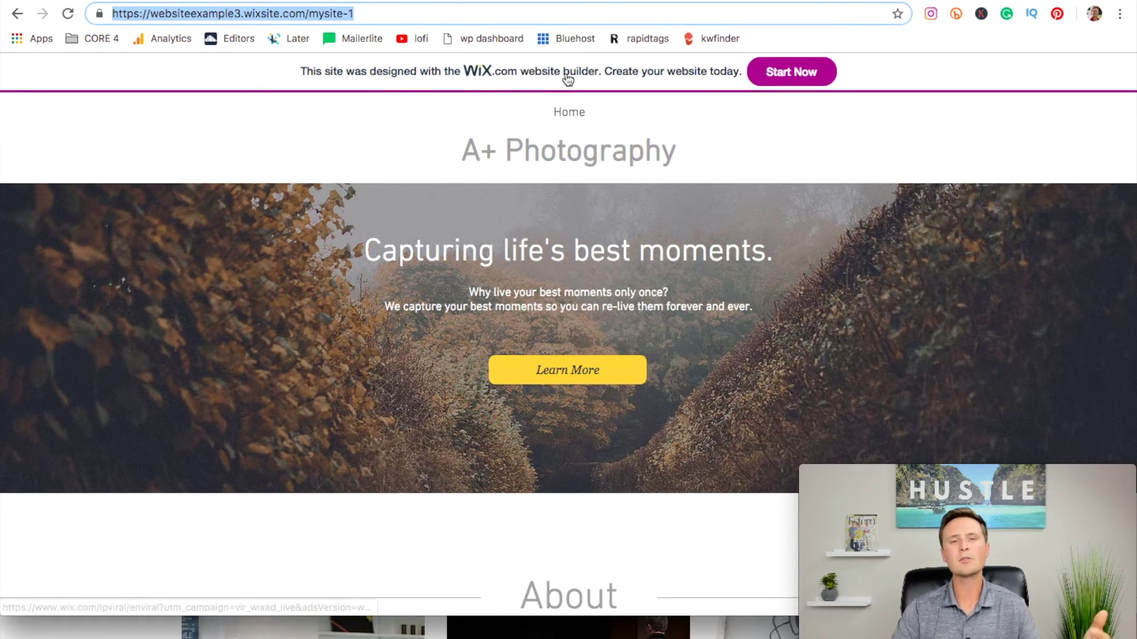
click(512, 0)
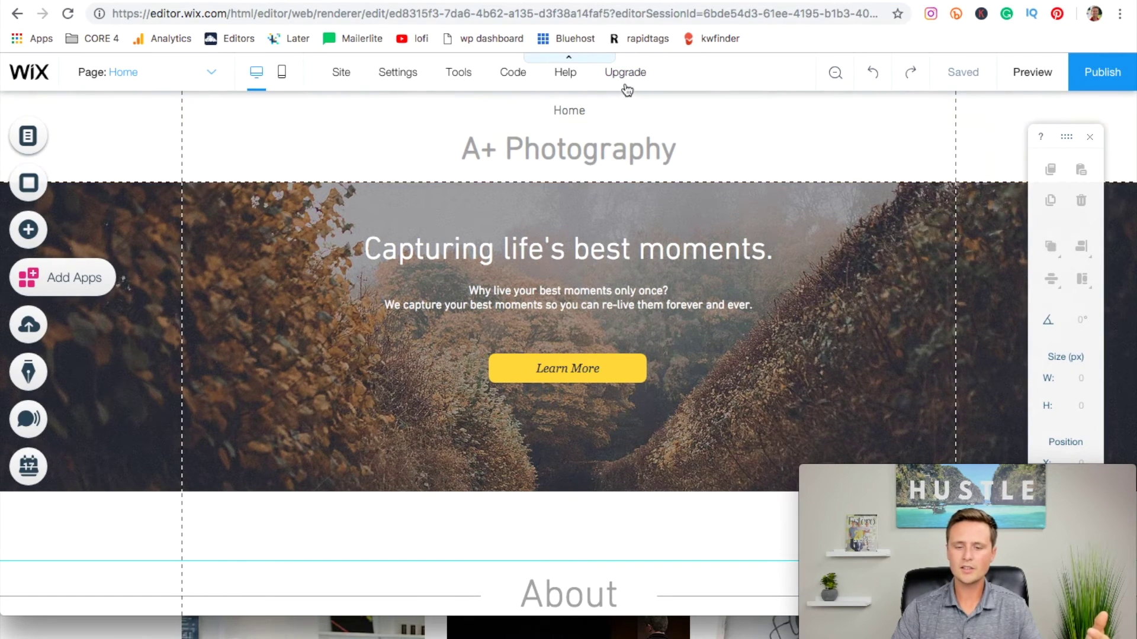
- Open the comparison of premium website plans from the editor's upgrade offer
mouse_move(637, 77)
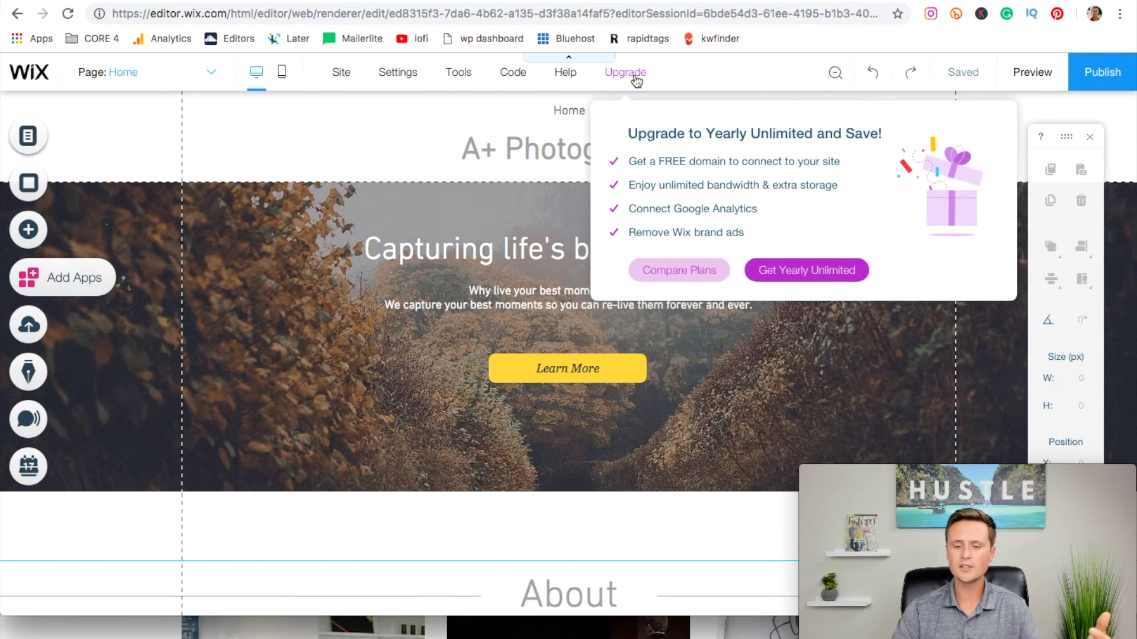
click(678, 271)
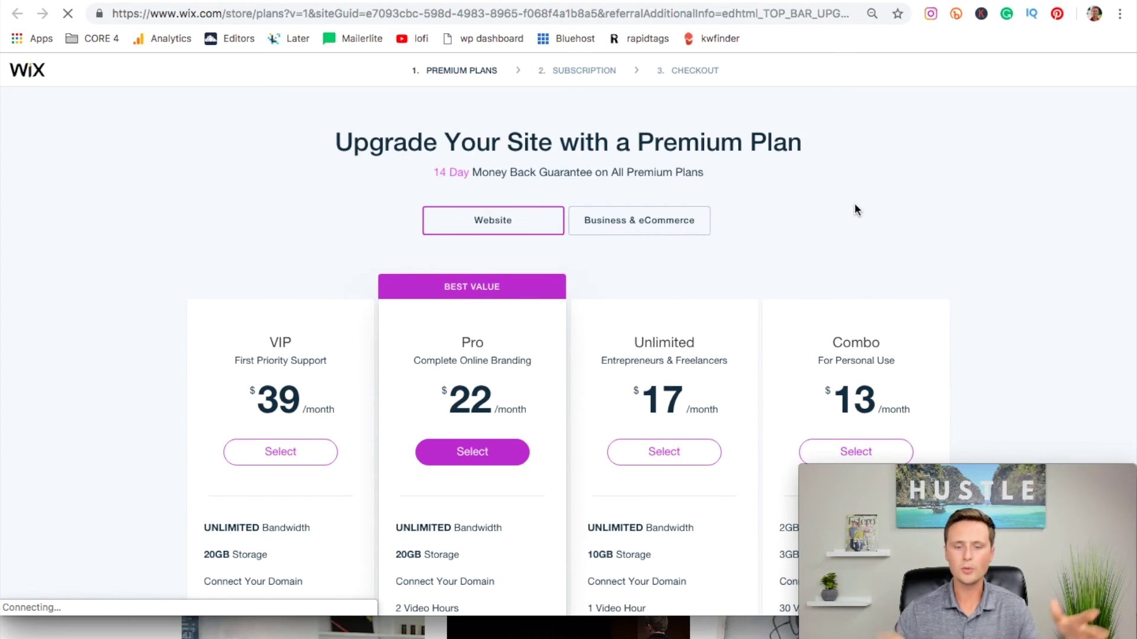
scroll(856, 210, down, 3)
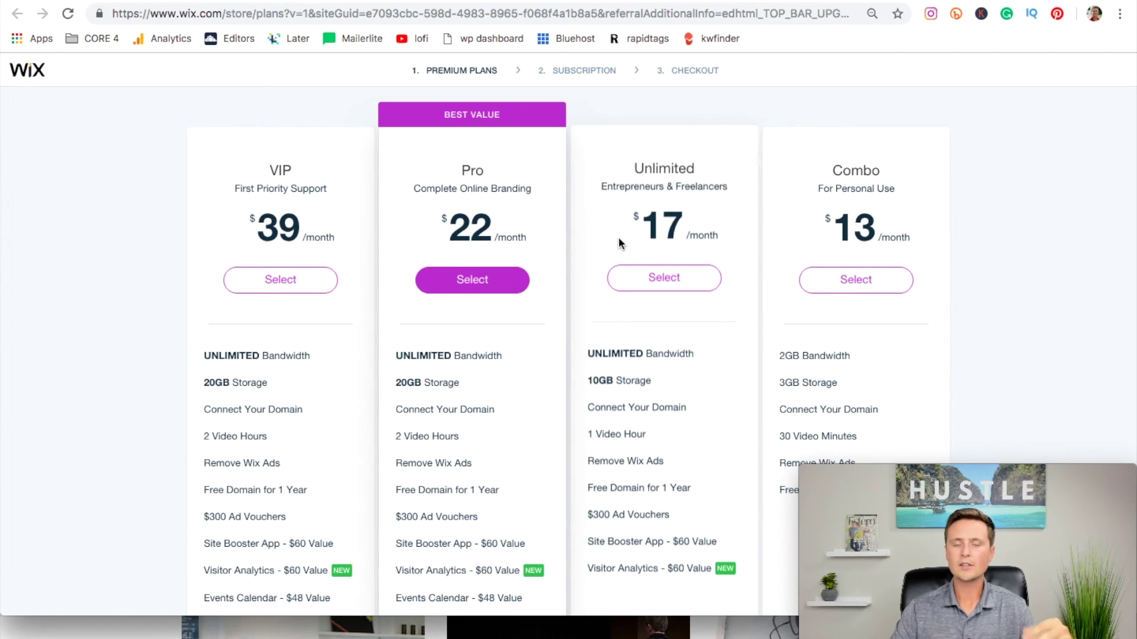
scroll(1021, 358, down, 3)
- Compare the prices, bandwidth, storage and included features of the Combo, Unlimited and Pro plans
mouse_move(819, 253)
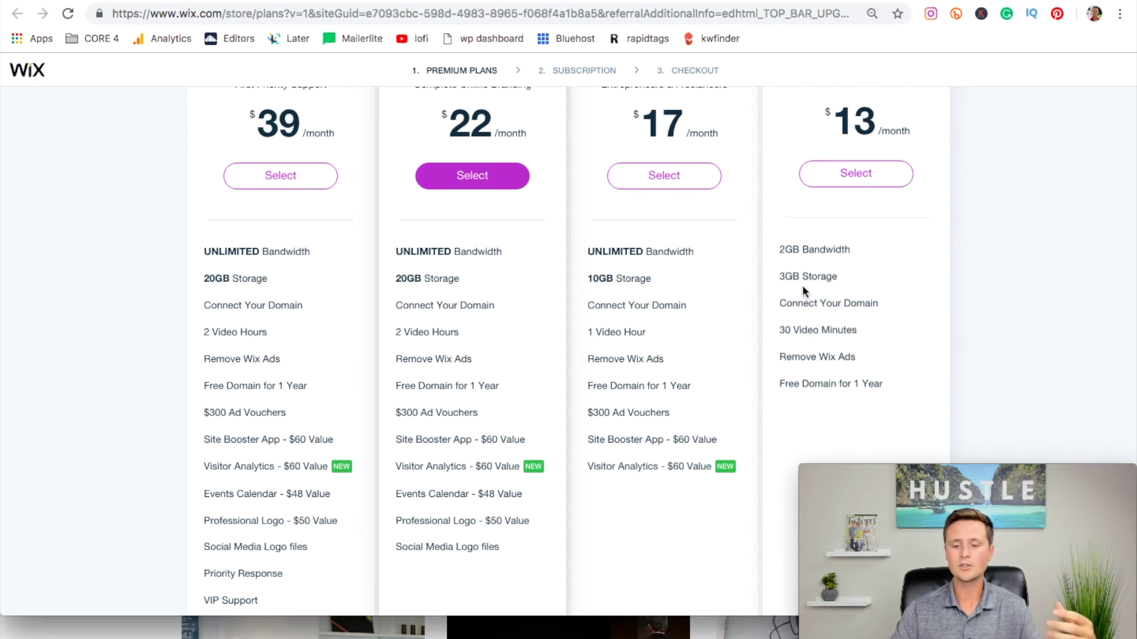
mouse_move(805, 277)
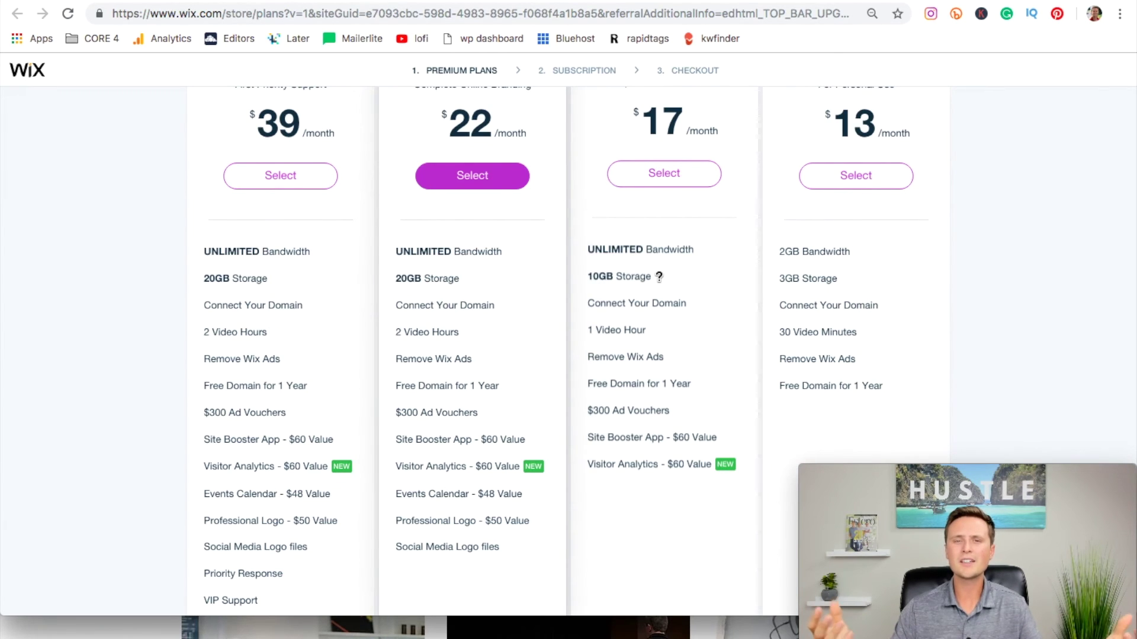
mouse_move(619, 253)
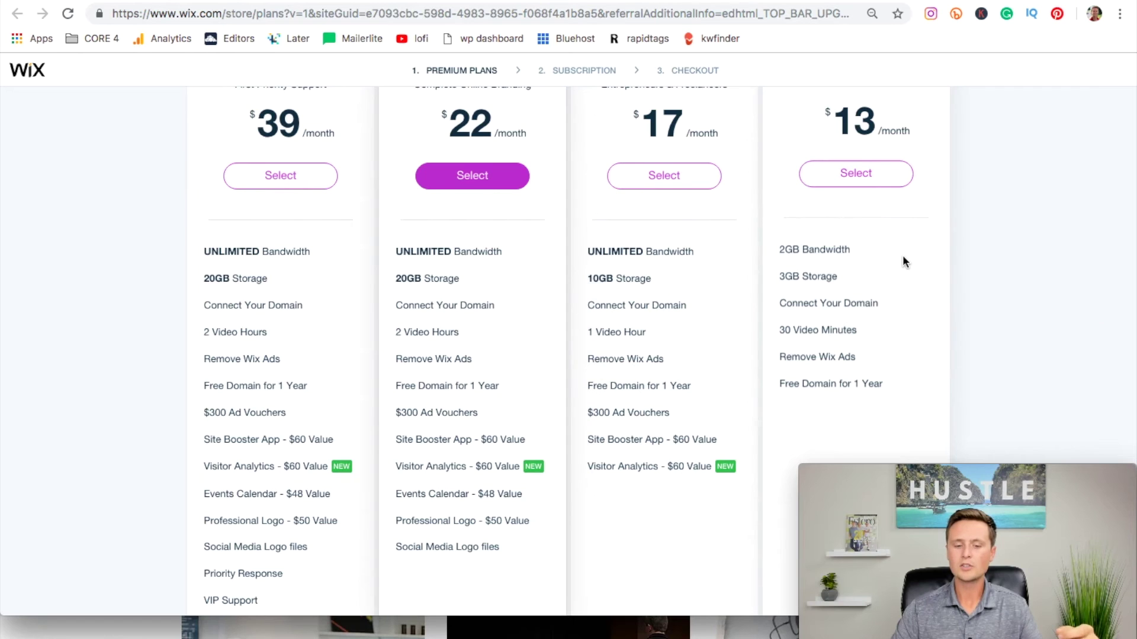
scroll(902, 254, up, 3)
scroll(1006, 214, down, 2)
mouse_move(796, 212)
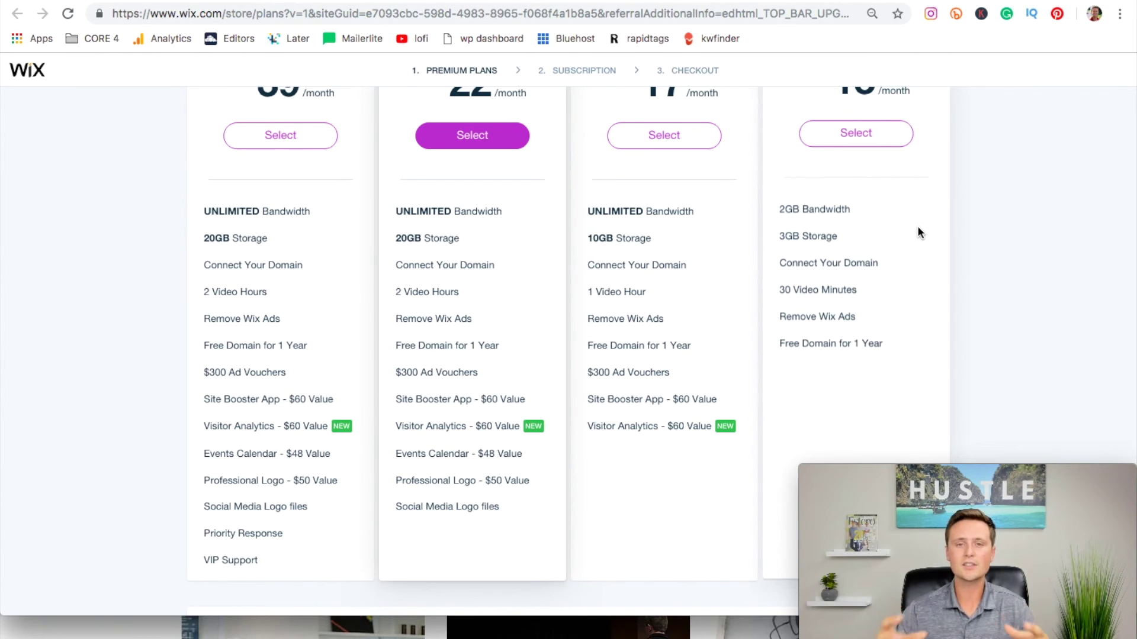
scroll(753, 220, up, 2)
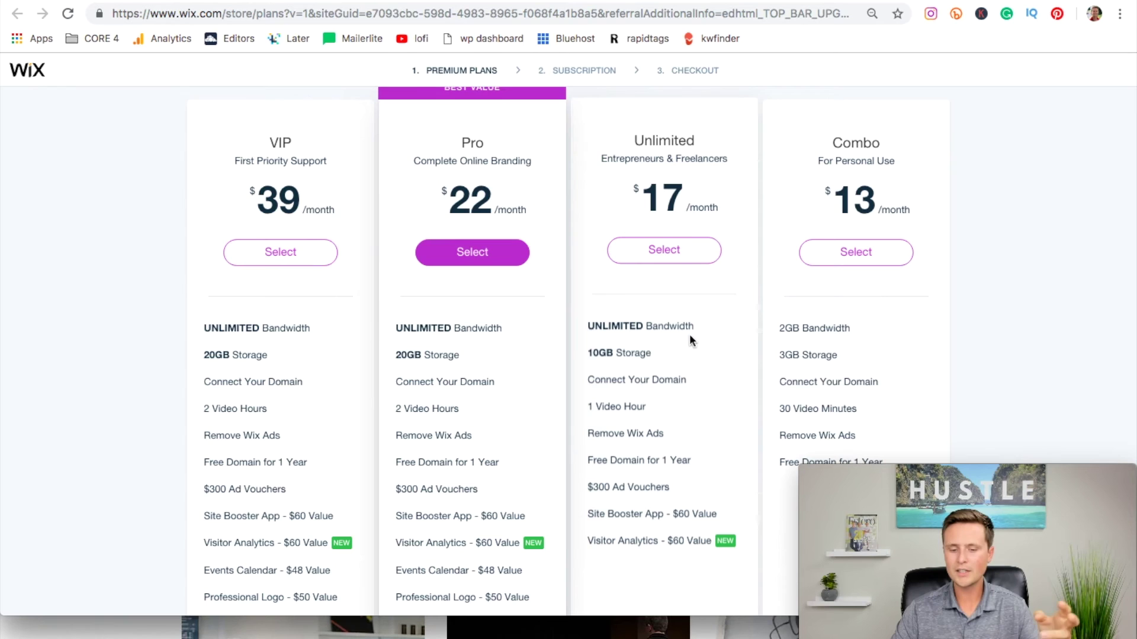
mouse_move(588, 324)
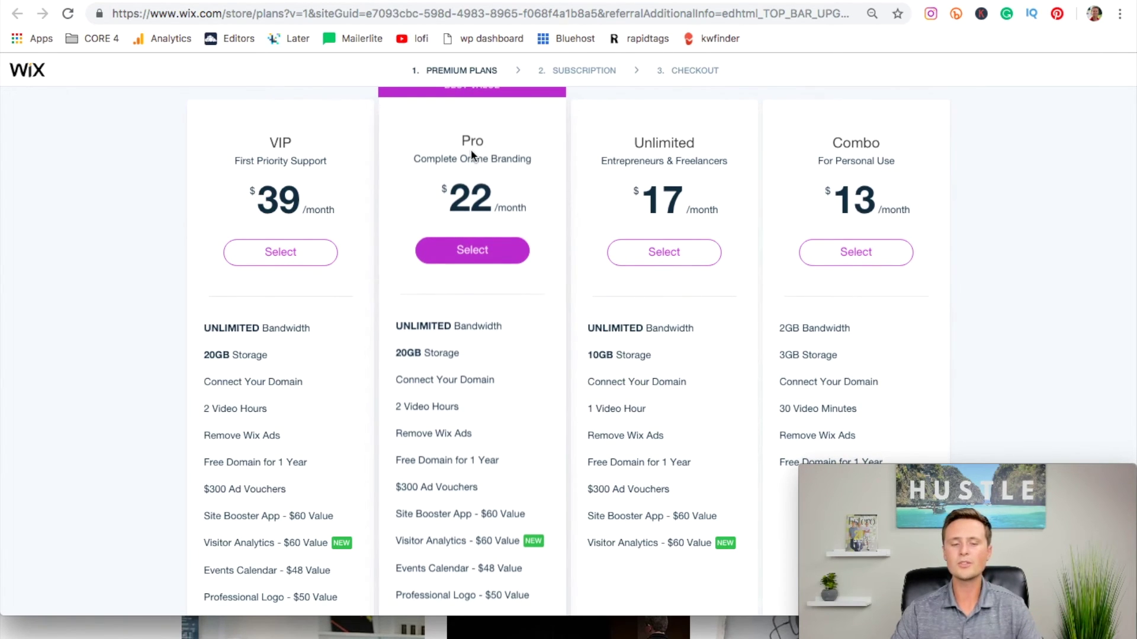
mouse_move(420, 354)
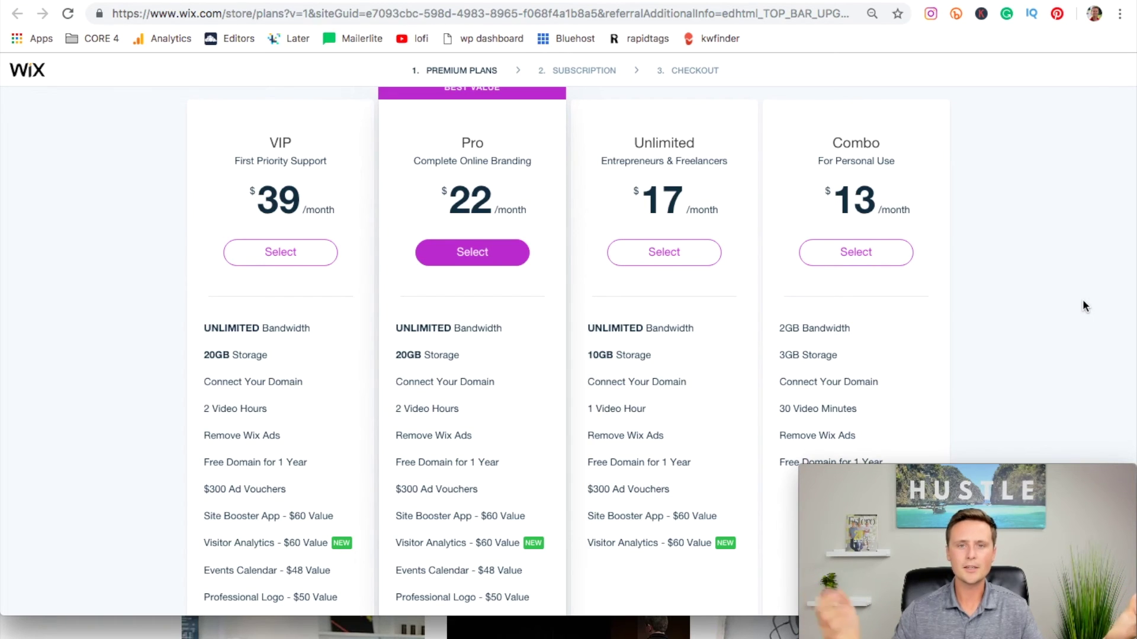
scroll(1086, 306, up, 1)
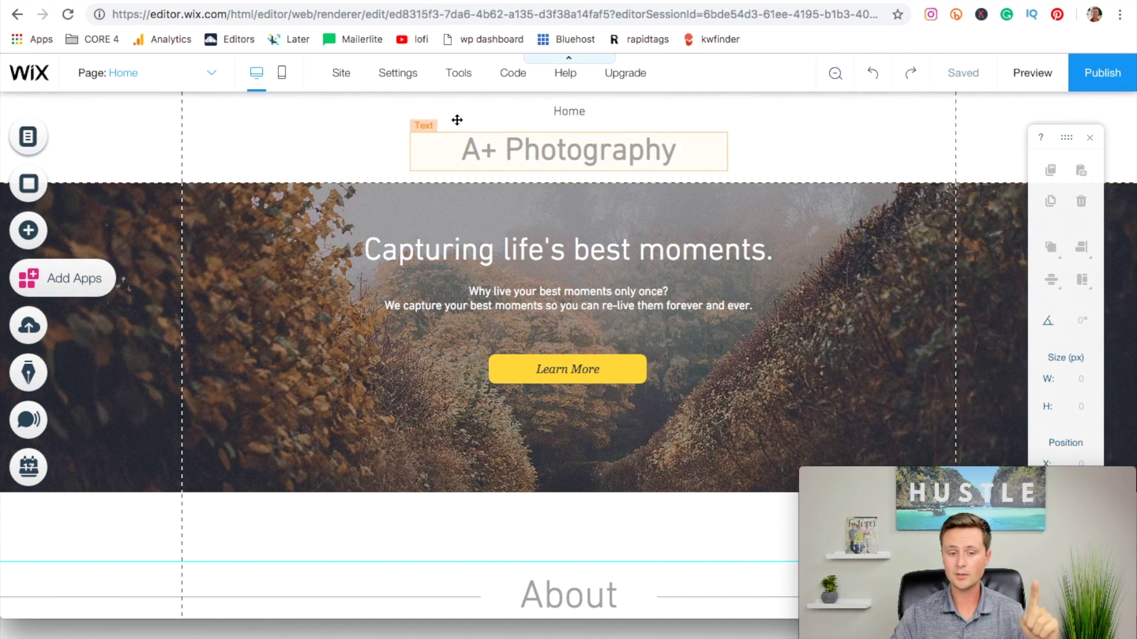
- Open the site's dashboard from the editor and go to the Get Found on Google marketing tool
mouse_move(403, 77)
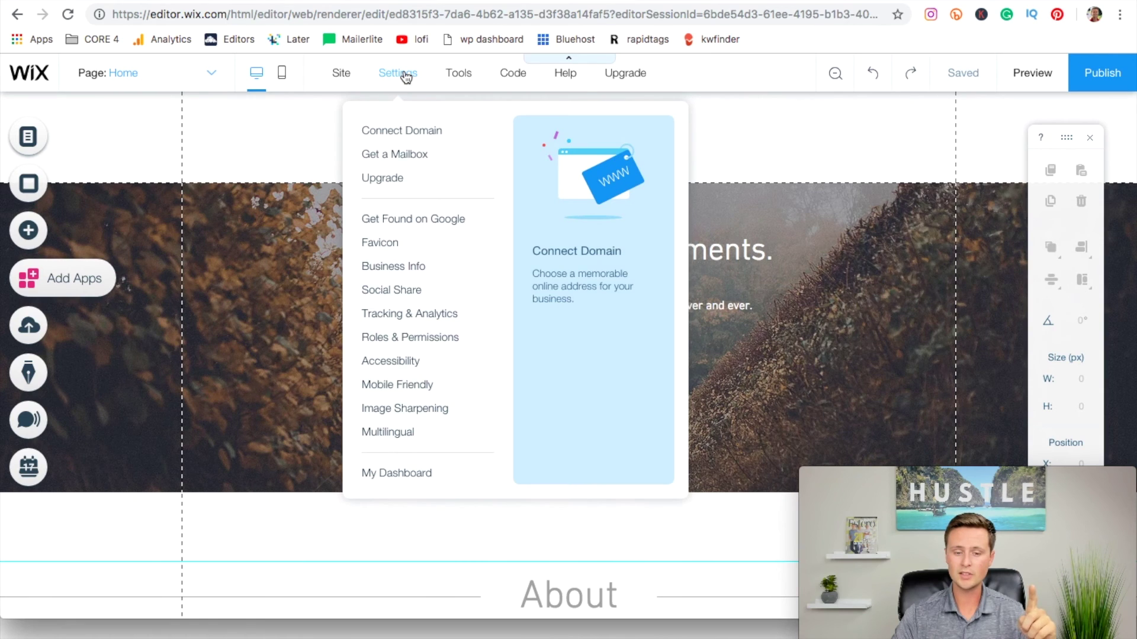
click(393, 473)
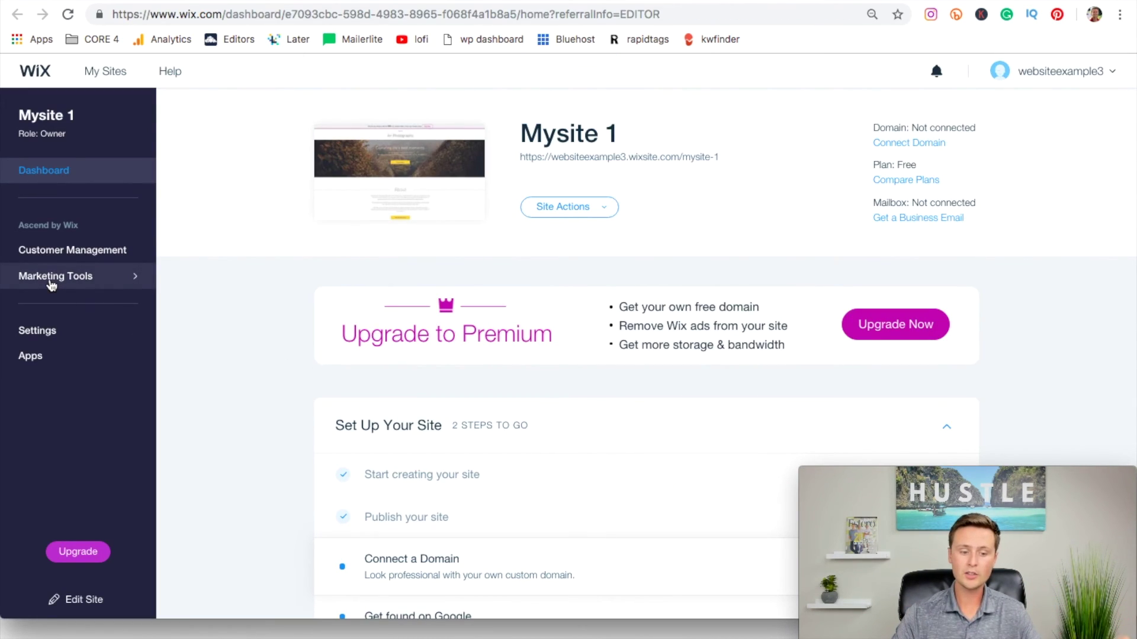
click(52, 283)
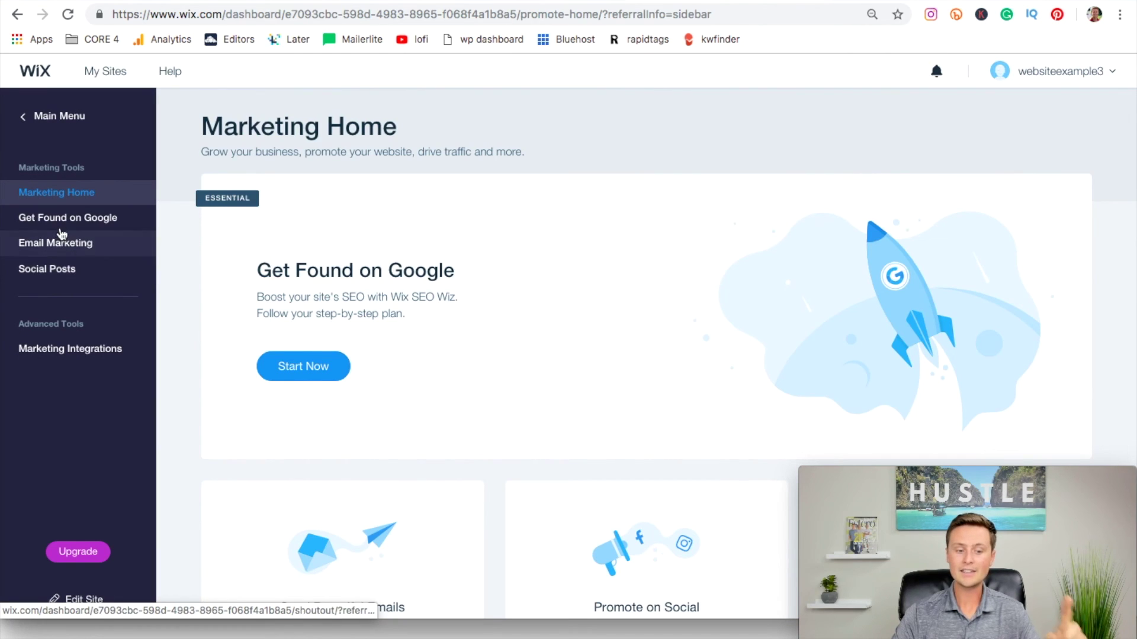
click(27, 224)
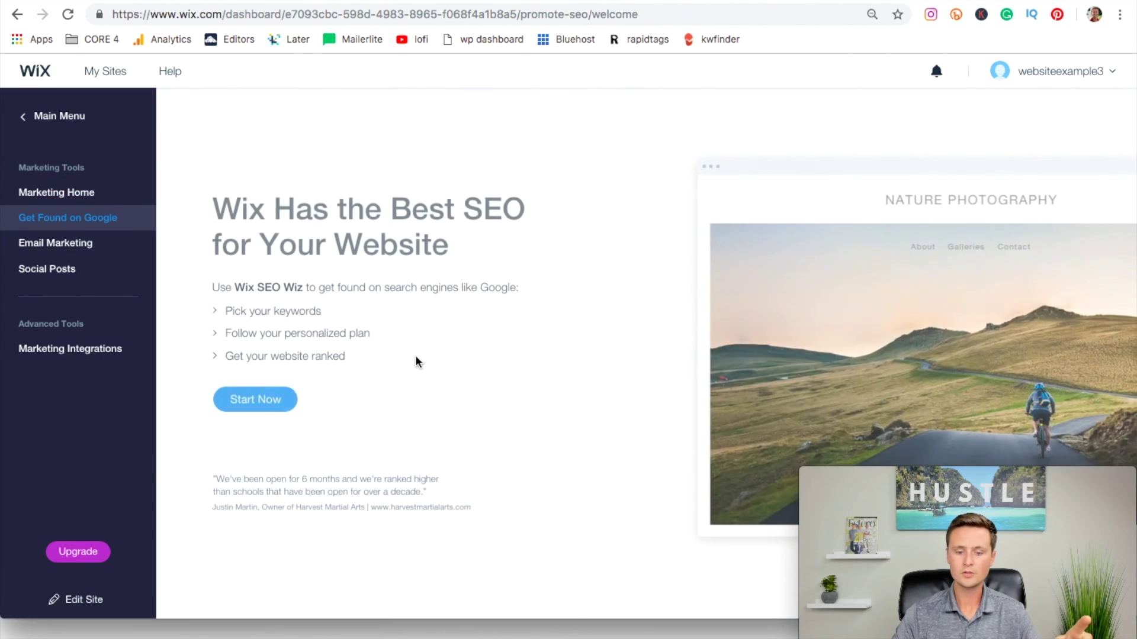